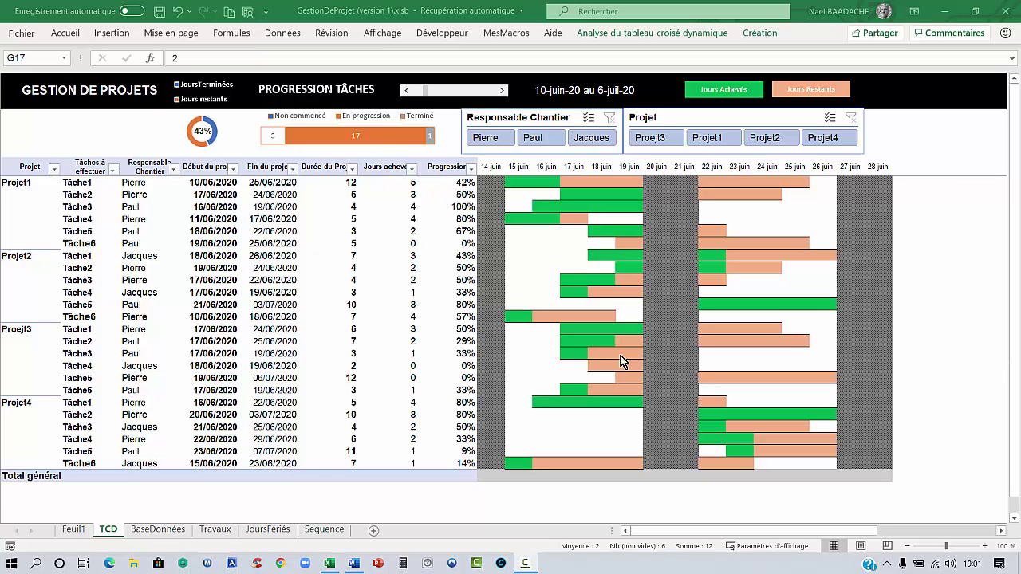
# - Switch to the Feuil1 sheet to show the green box listing FREQUENCE, JOURSEM and SERIE.JOUR.OUVRE
pyautogui.click(73, 529)
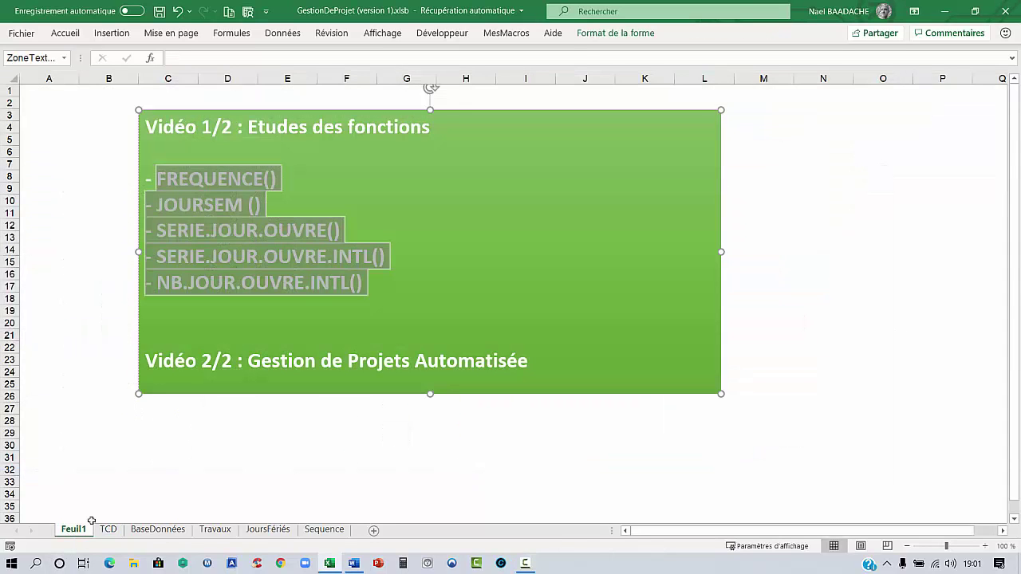
# - Deselect the function list text and return to the TCD GESTION DE PROJETS dashboard
pyautogui.click(290, 338)
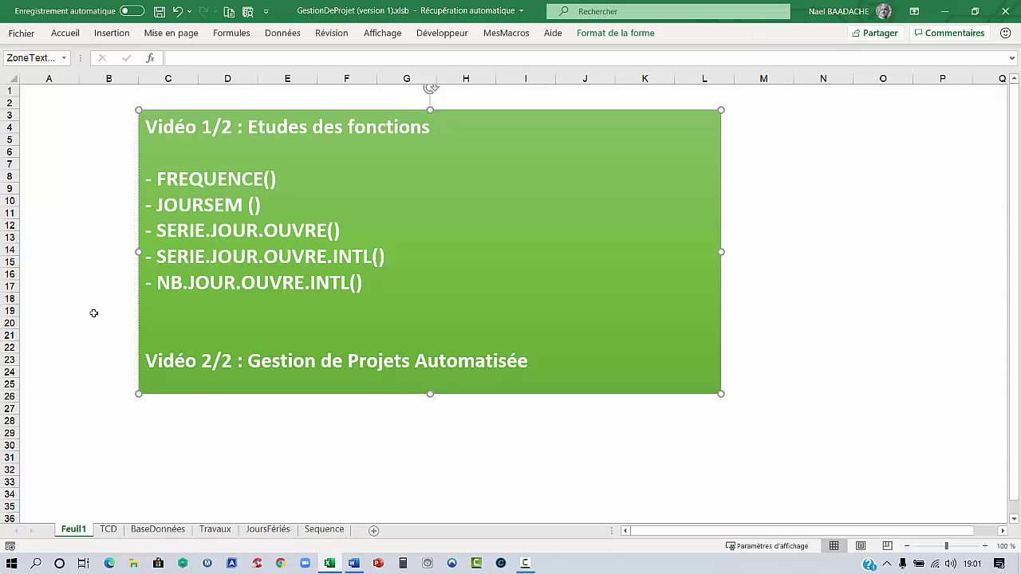
pyautogui.hotkey('ctrl', 'pagedown')
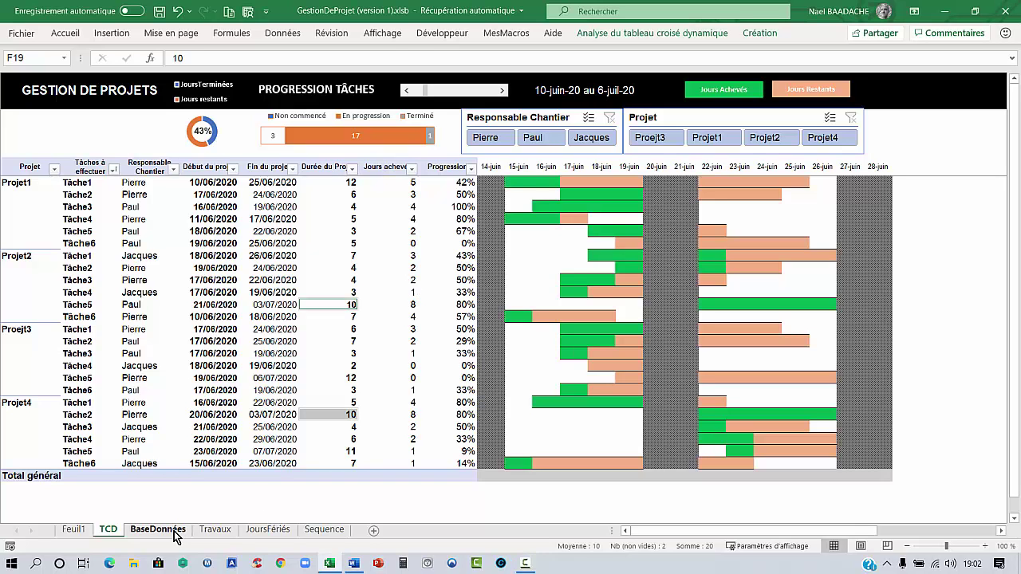
pyautogui.click(175, 532)
pyautogui.click(303, 276)
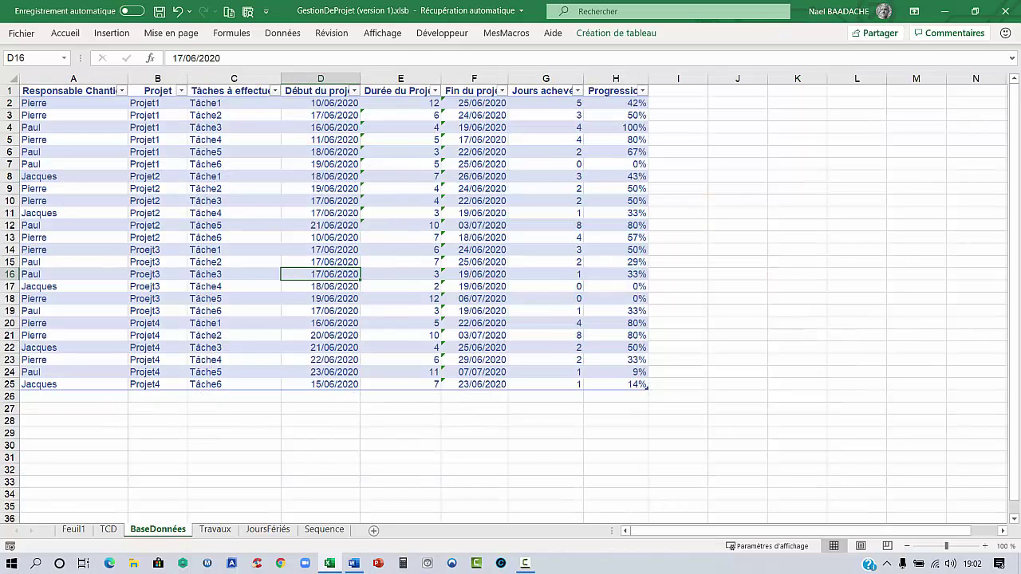
pyautogui.click(108, 530)
pyautogui.click(263, 280)
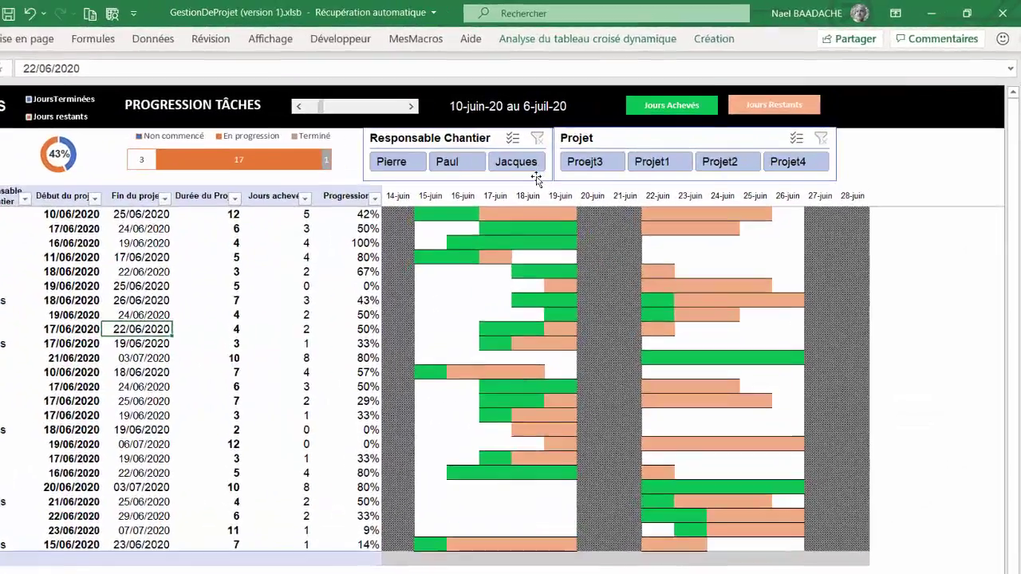
pyautogui.click(608, 152)
pyautogui.click(502, 255)
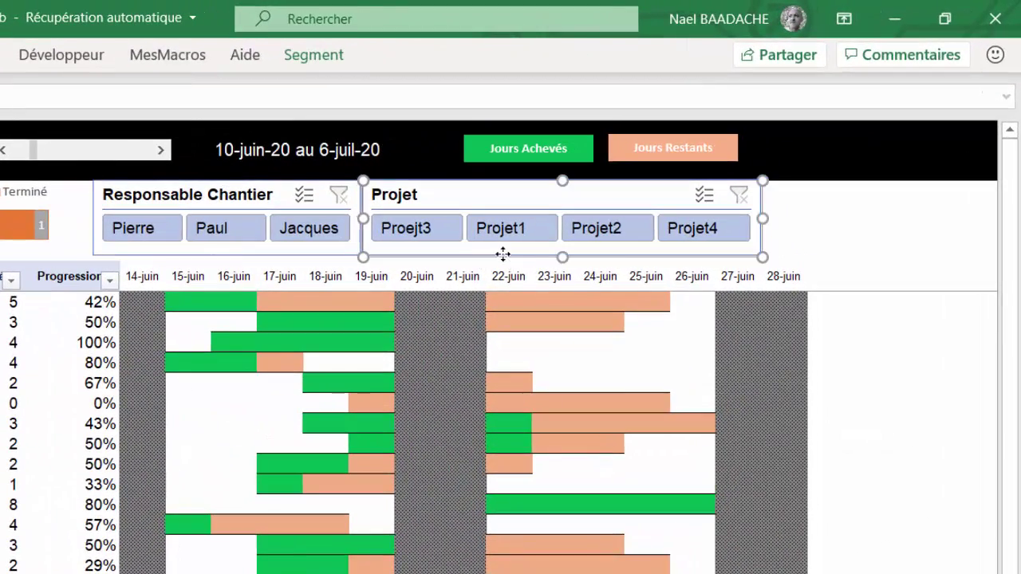
pyautogui.click(877, 461)
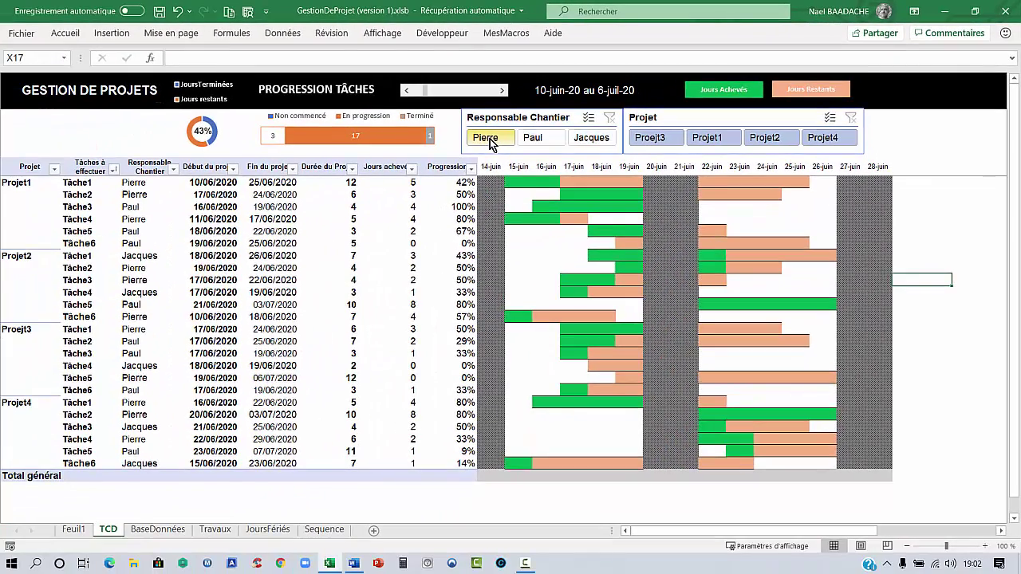
pyautogui.click(486, 138)
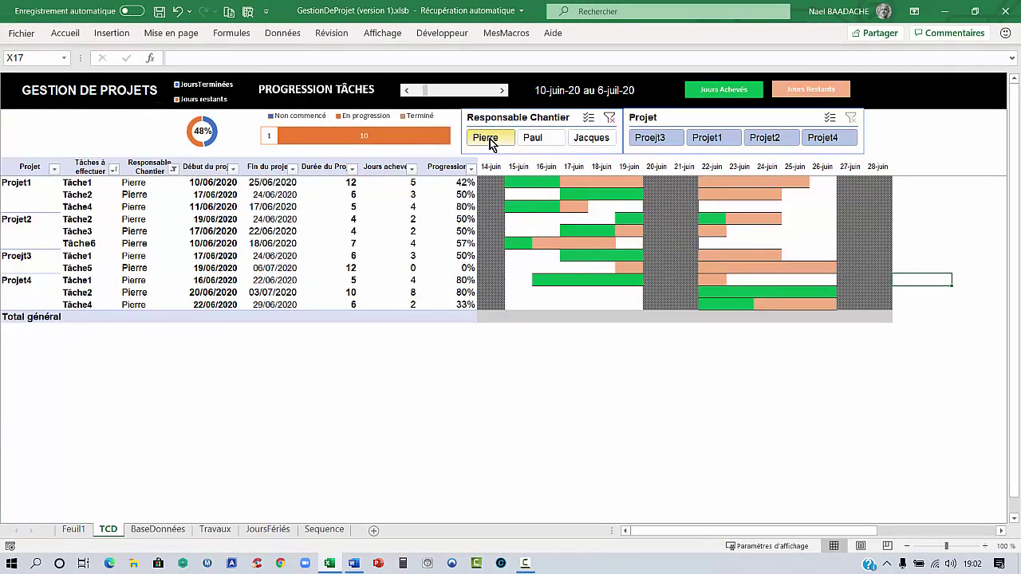
pyautogui.click(713, 139)
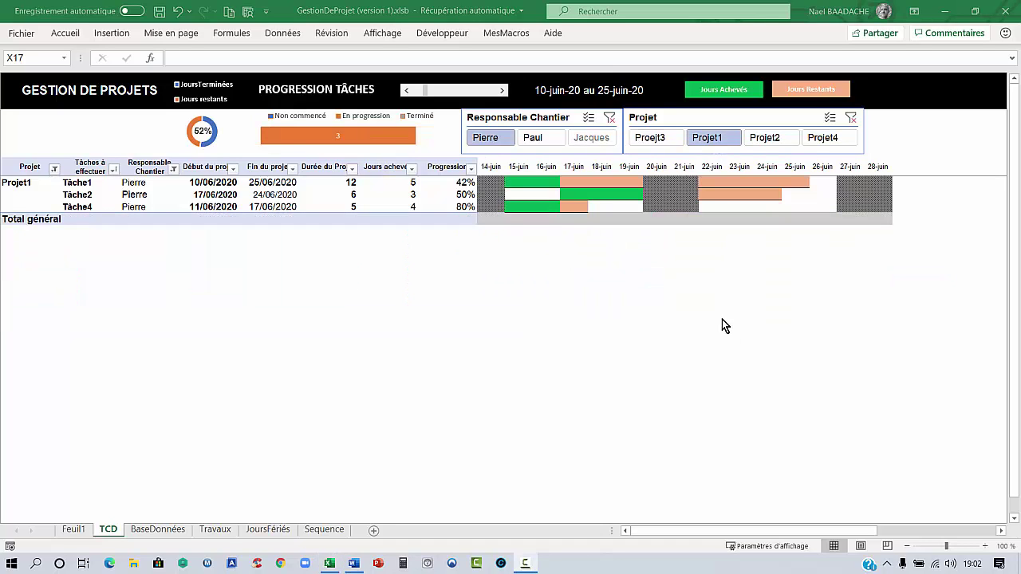
pyautogui.click(611, 118)
pyautogui.click(851, 118)
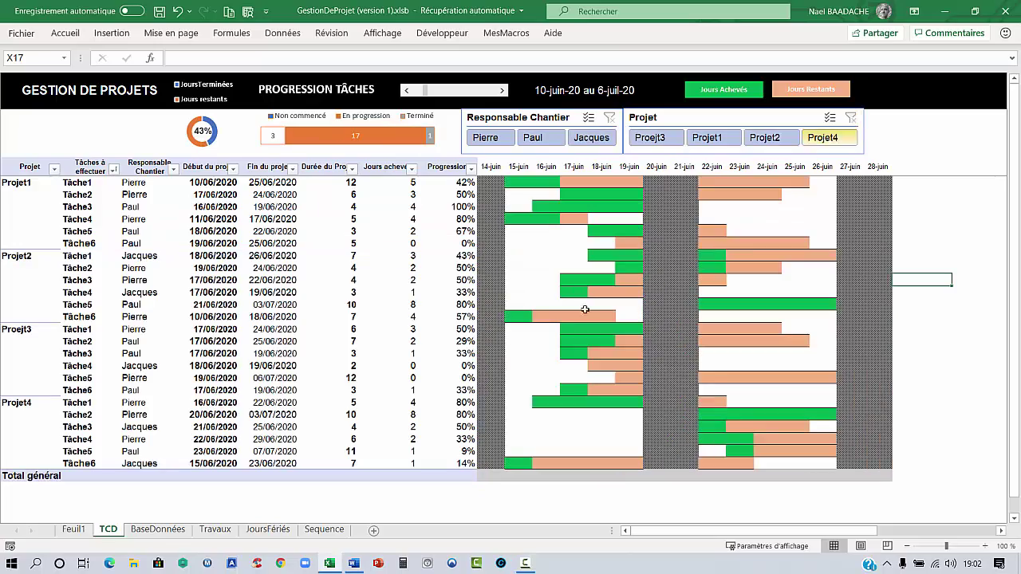
pyautogui.click(391, 243)
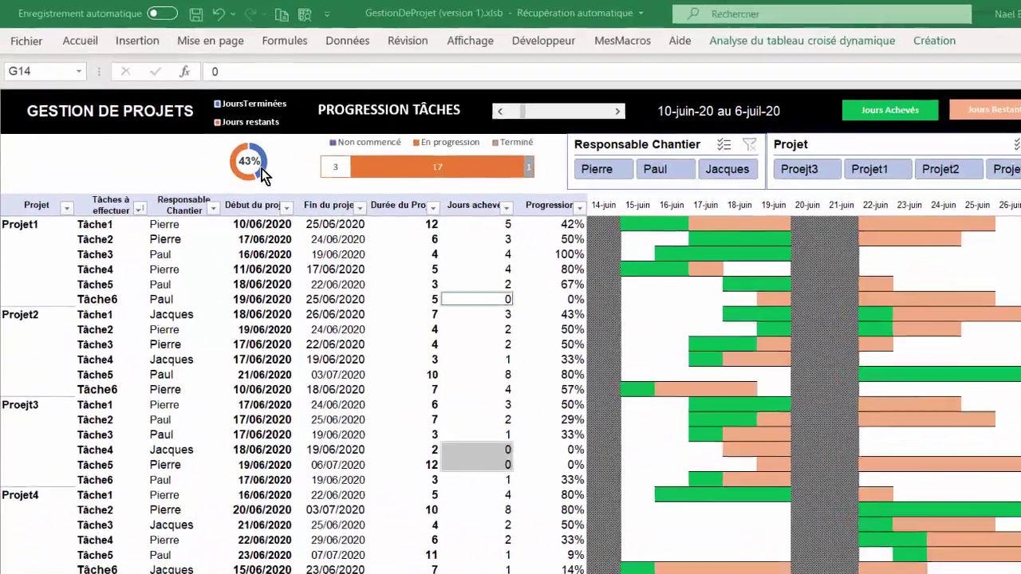
pyautogui.click(258, 170)
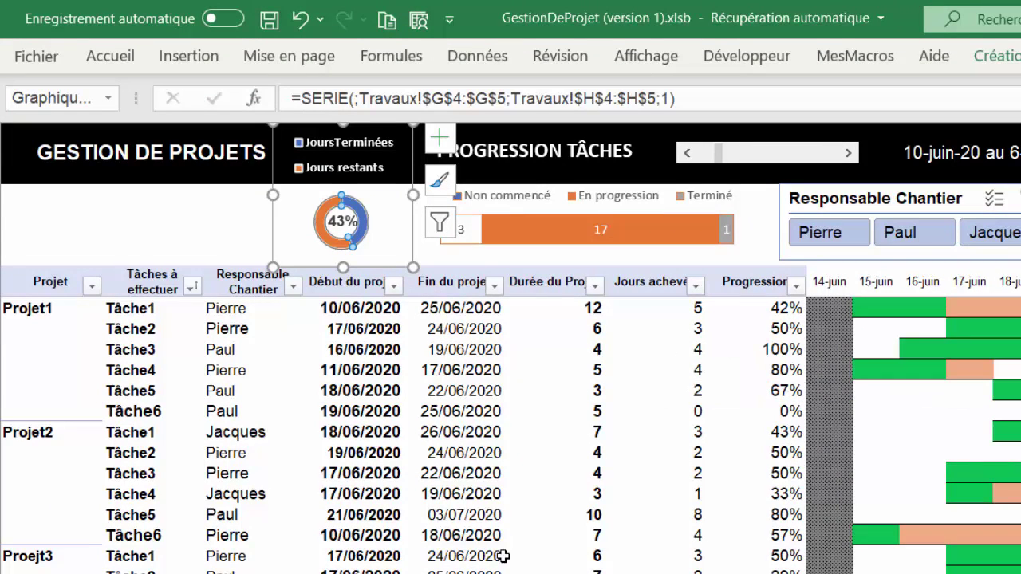
pyautogui.click(455, 504)
pyautogui.hotkey('ctrl', 'space')
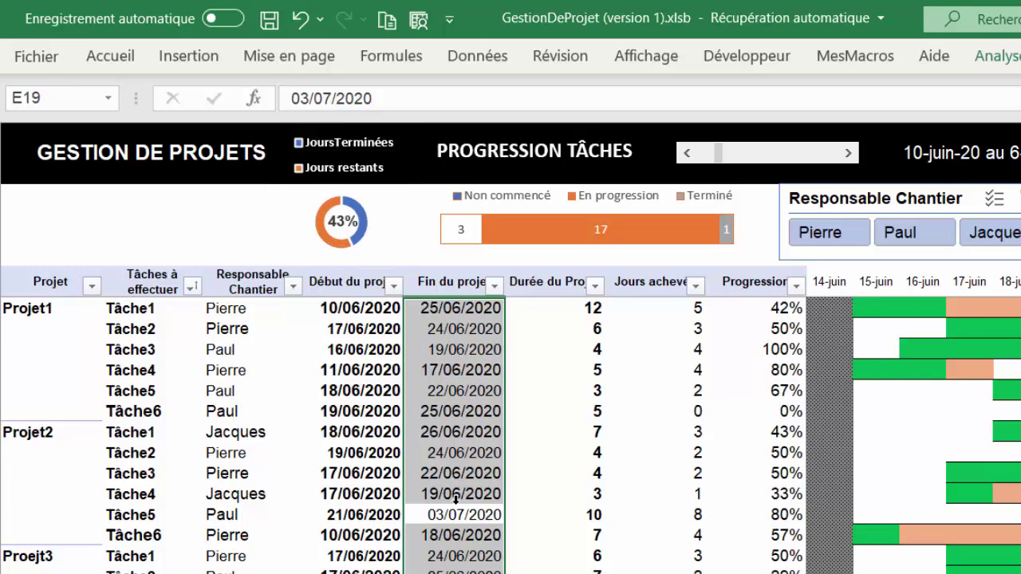
pyautogui.click(441, 419)
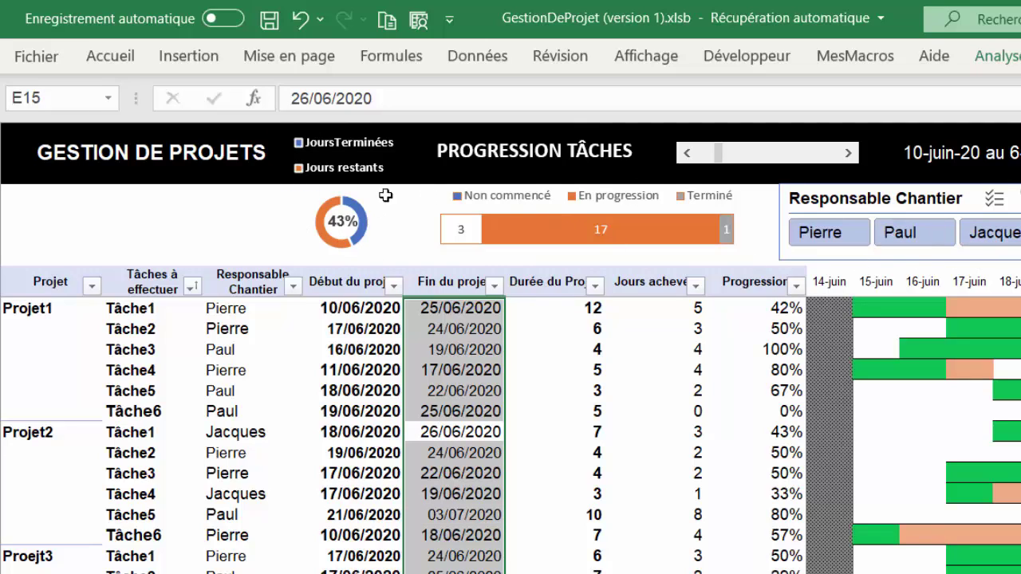
pyautogui.click(1009, 236)
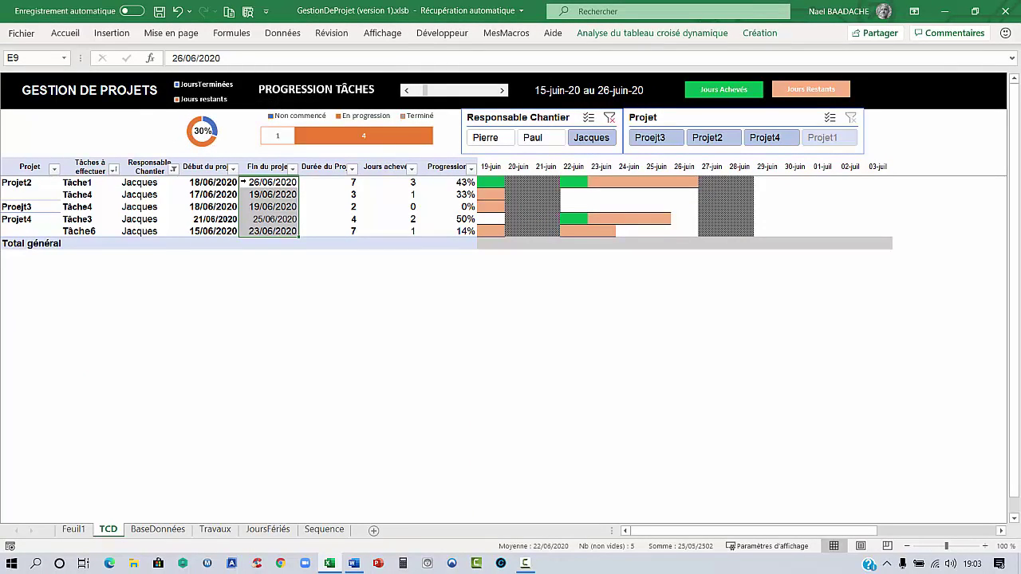
pyautogui.click(242, 182)
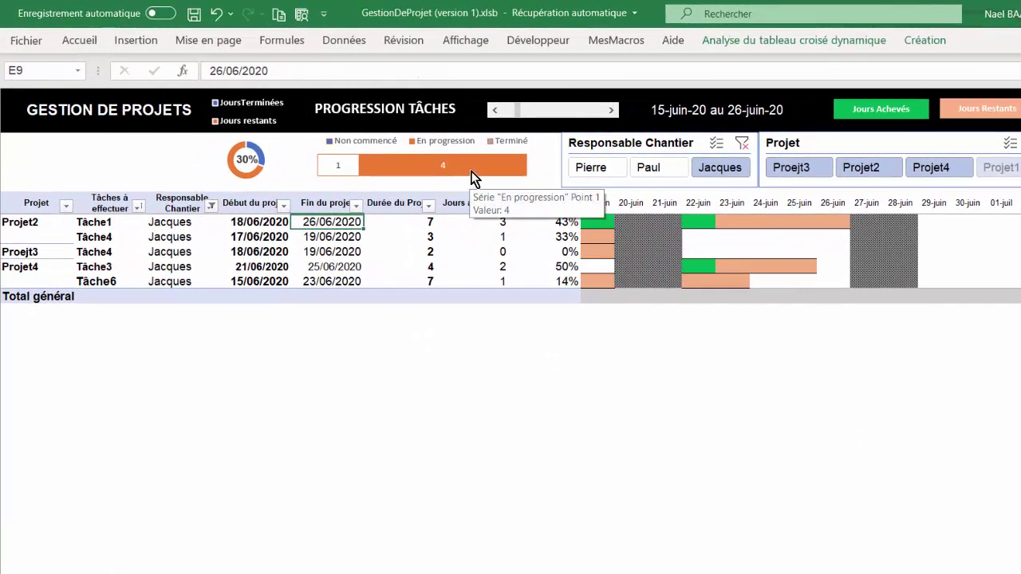
pyautogui.click(381, 139)
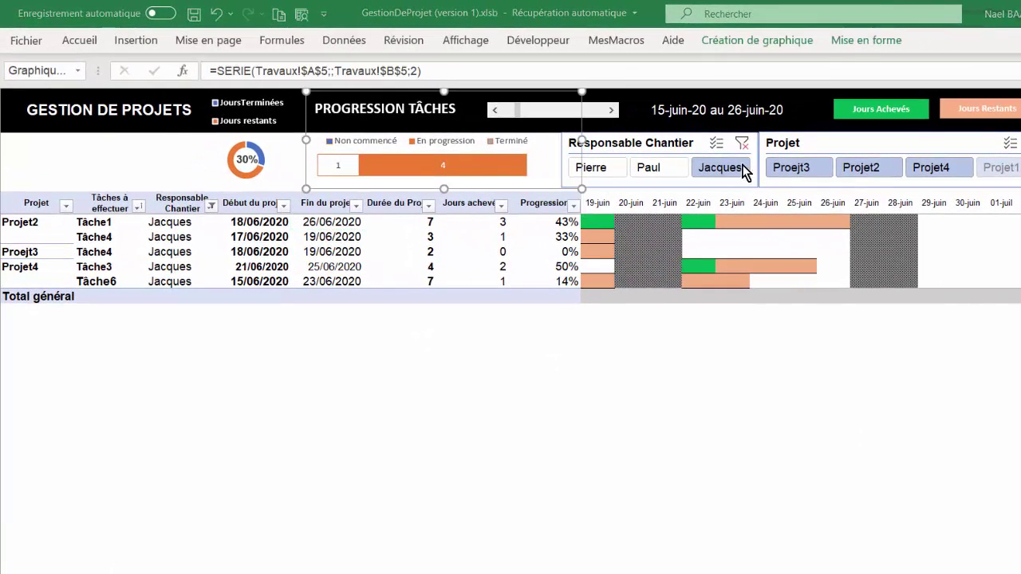
pyautogui.click(742, 143)
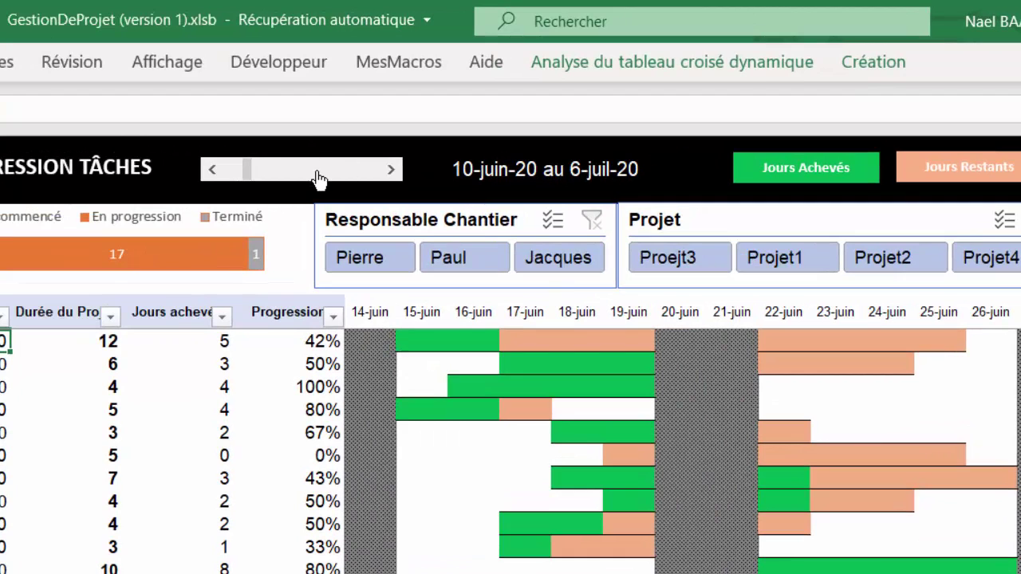
# - Scroll the Gantt timeline forward into July, then back so it starts at 13-juin
pyautogui.click(318, 176)
pyautogui.click(348, 172)
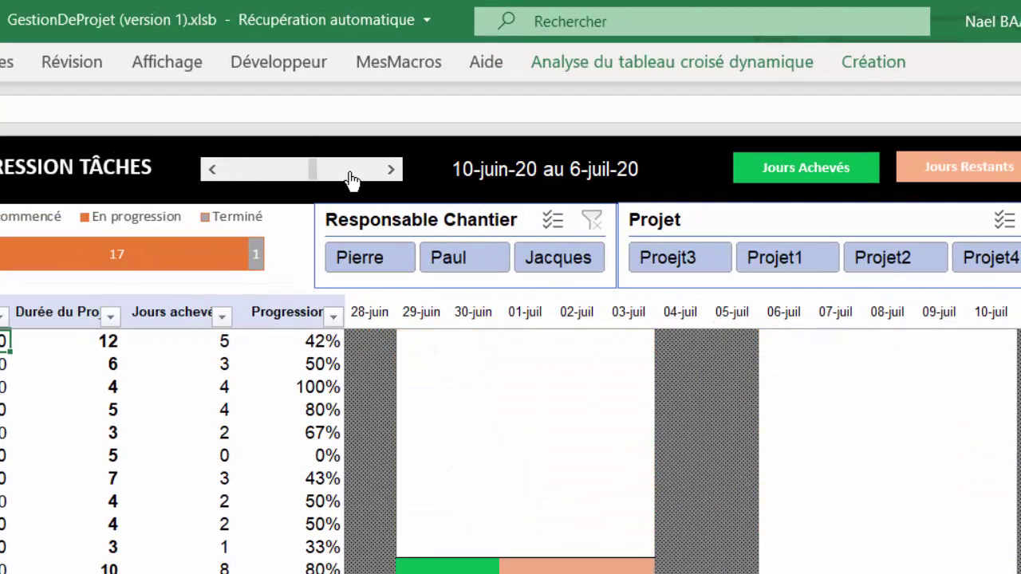
pyautogui.click(349, 172)
pyautogui.click(351, 172)
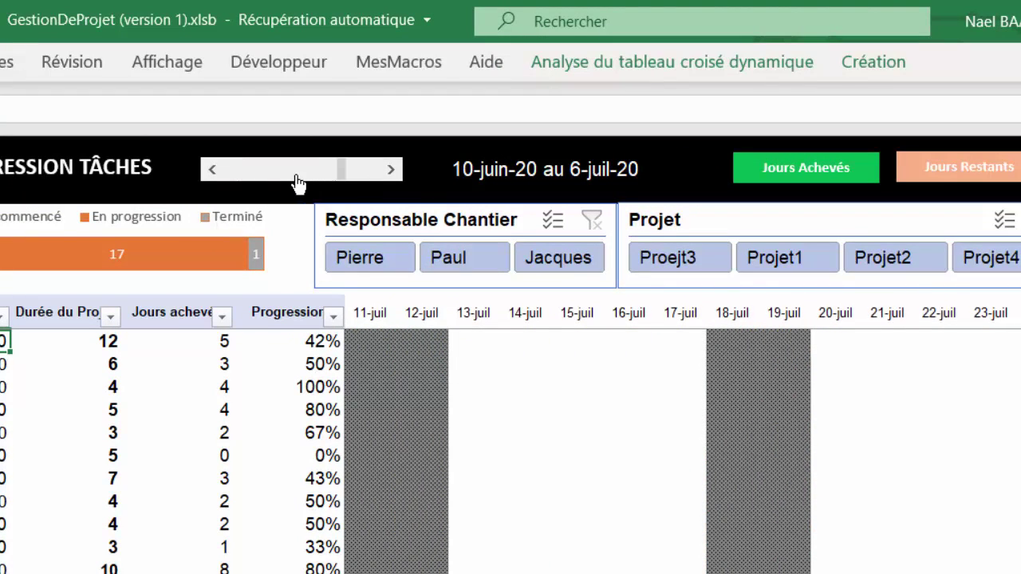
pyautogui.click(283, 176)
pyautogui.click(263, 175)
pyautogui.click(253, 177)
pyautogui.click(249, 179)
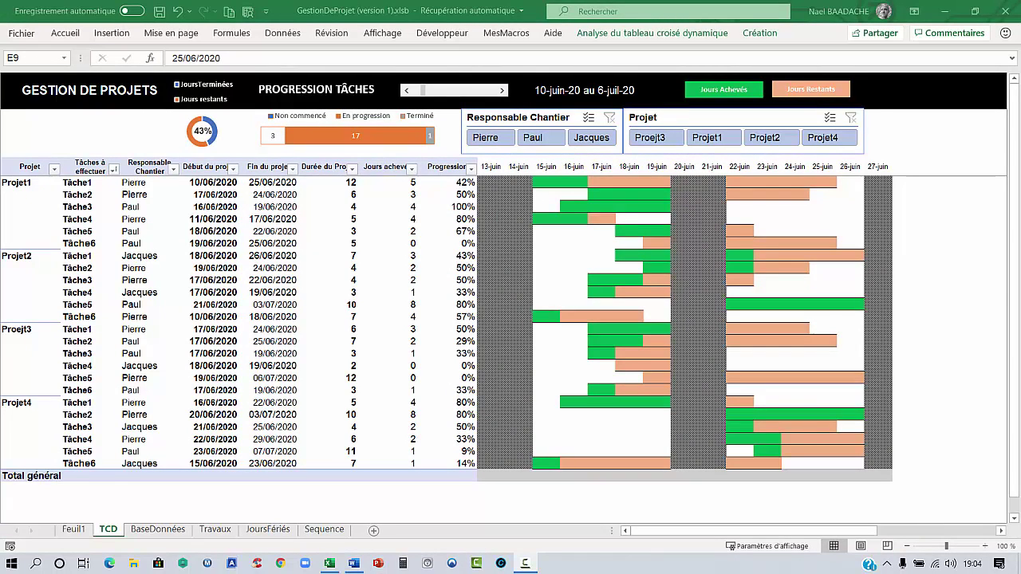
# - Filter the dashboard to Jacques, then Paul, then clear the responsable filter to show all tasks
pyautogui.press('F2')
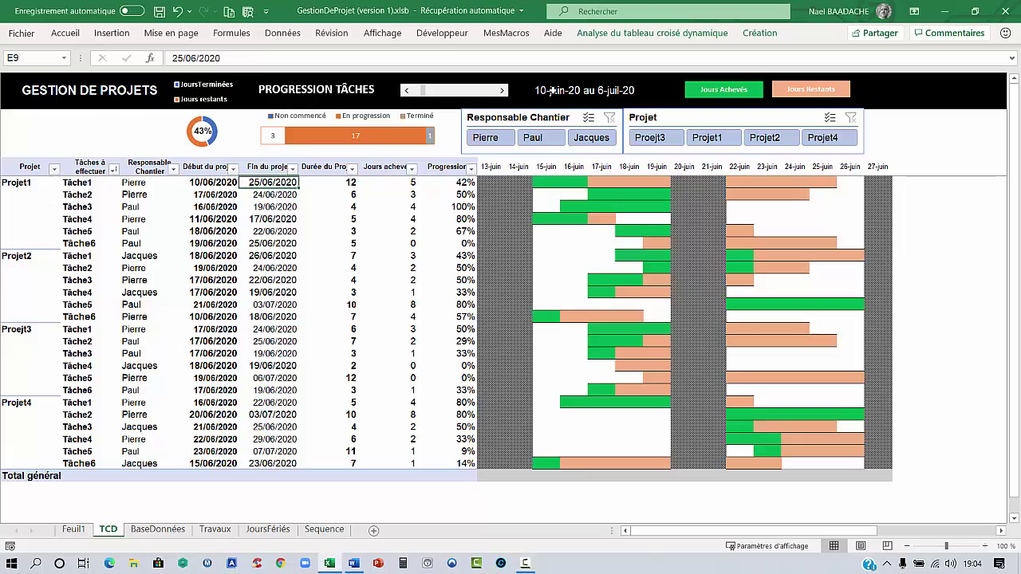
pyautogui.click(585, 89)
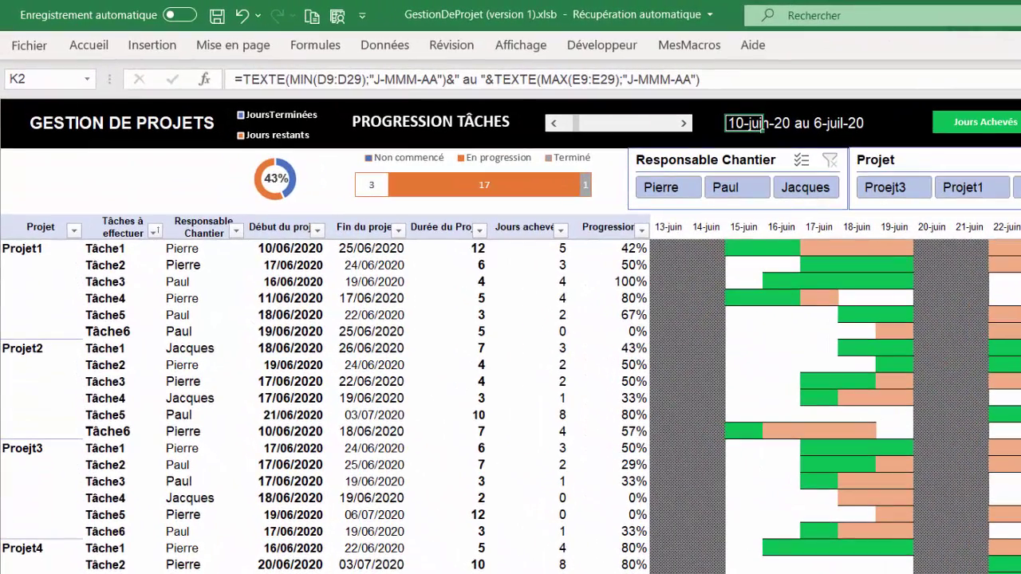
pyautogui.click(815, 189)
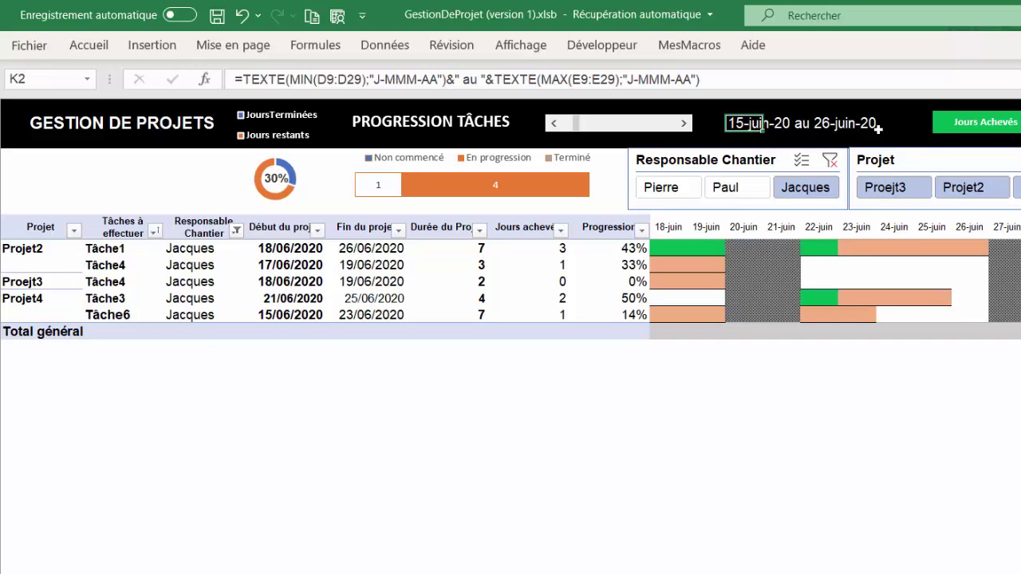
pyautogui.click(747, 190)
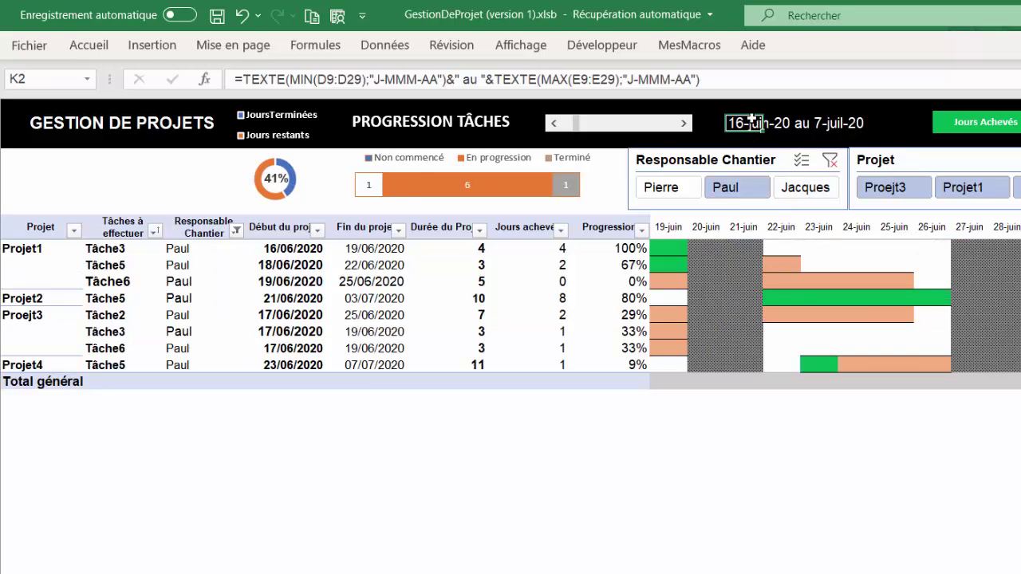
pyautogui.click(373, 282)
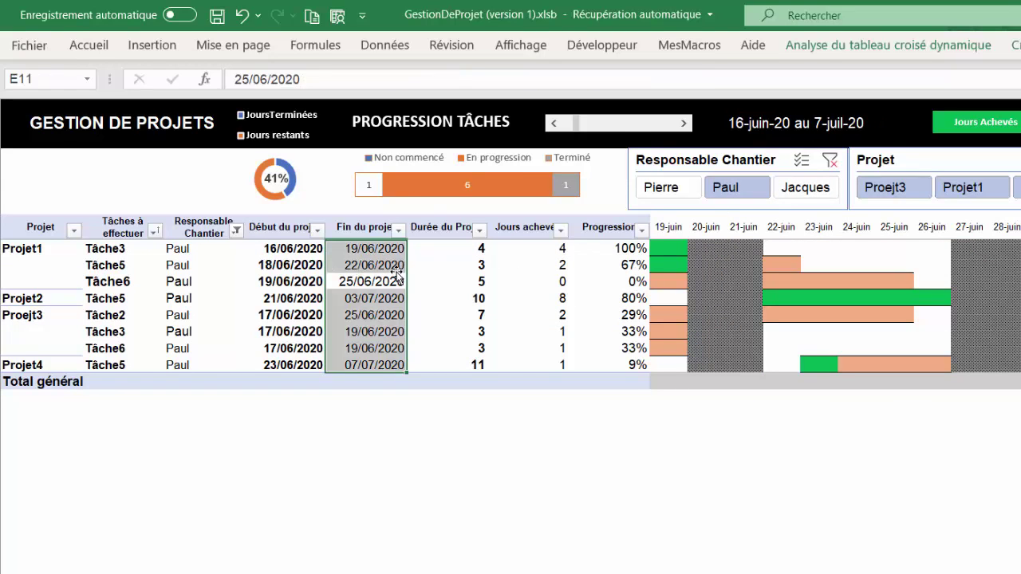
pyautogui.click(610, 118)
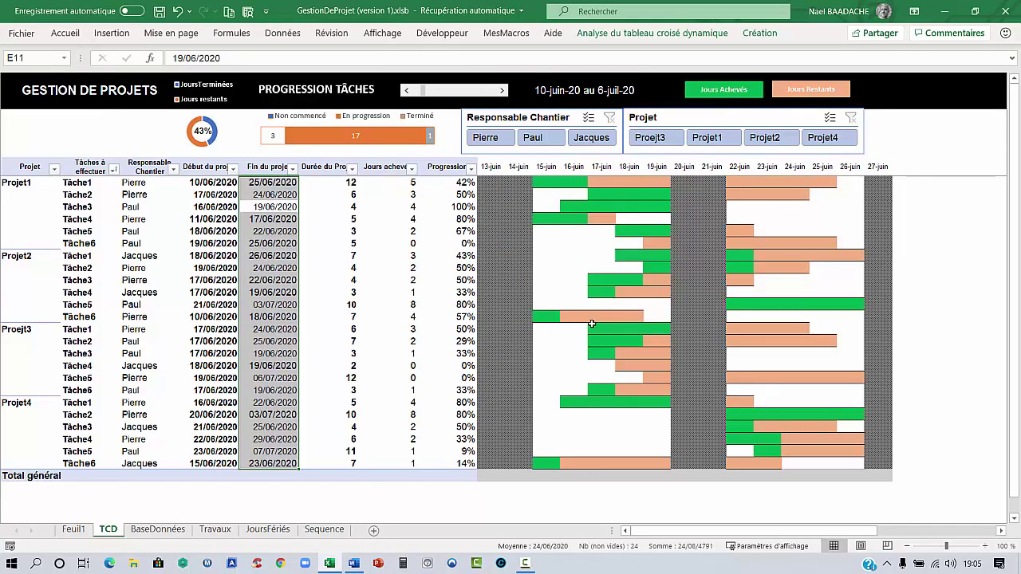
# - Inspect the Gantt grid and the Jours Achevés and Jours Restants shapes, then return to Feuil1
pyautogui.moveTo(506, 170); pyautogui.dragTo(809, 342)
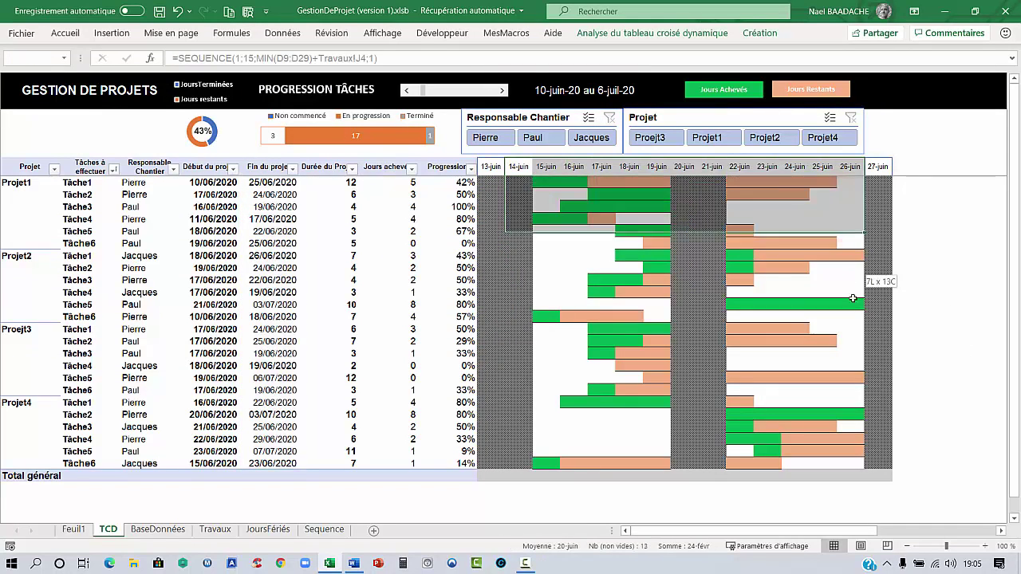
pyautogui.click(794, 353)
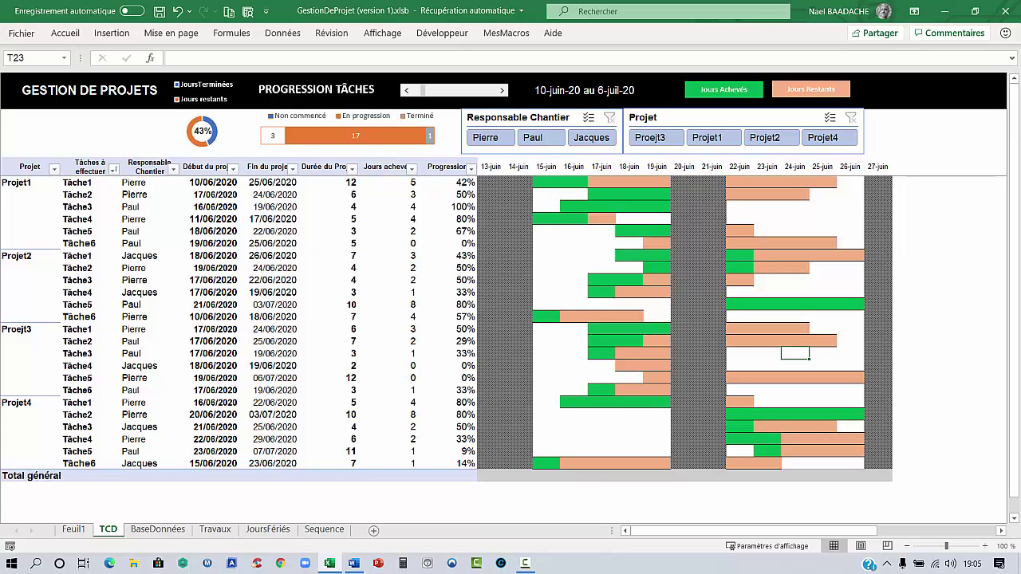
pyautogui.click(568, 254)
pyautogui.click(730, 95)
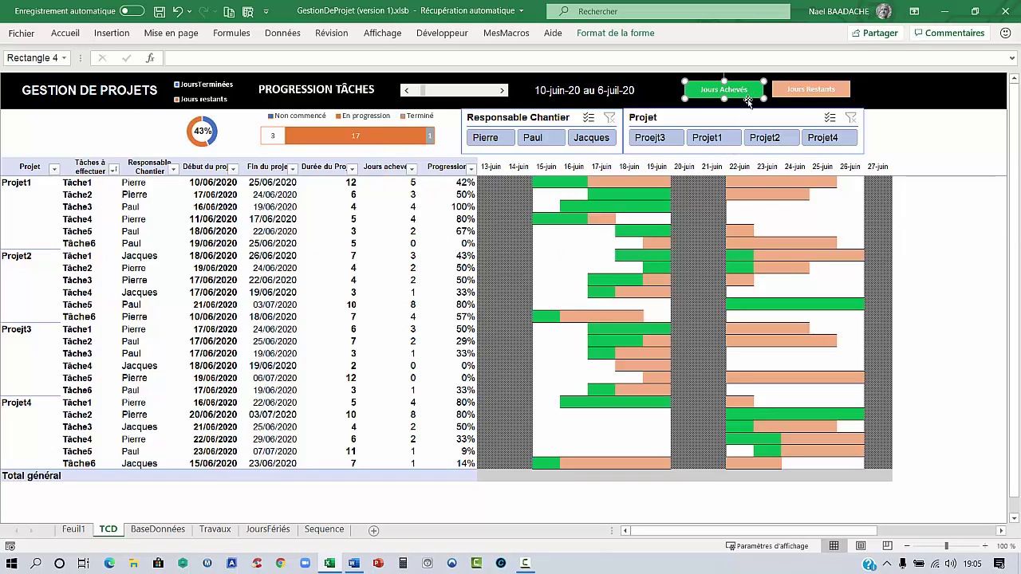
pyautogui.click(958, 312)
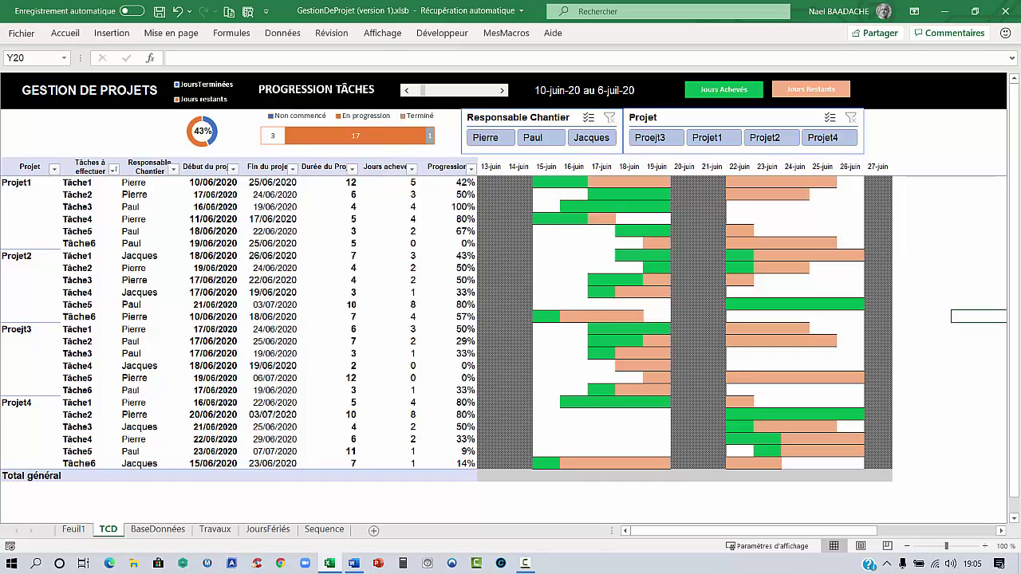
pyautogui.click(810, 89)
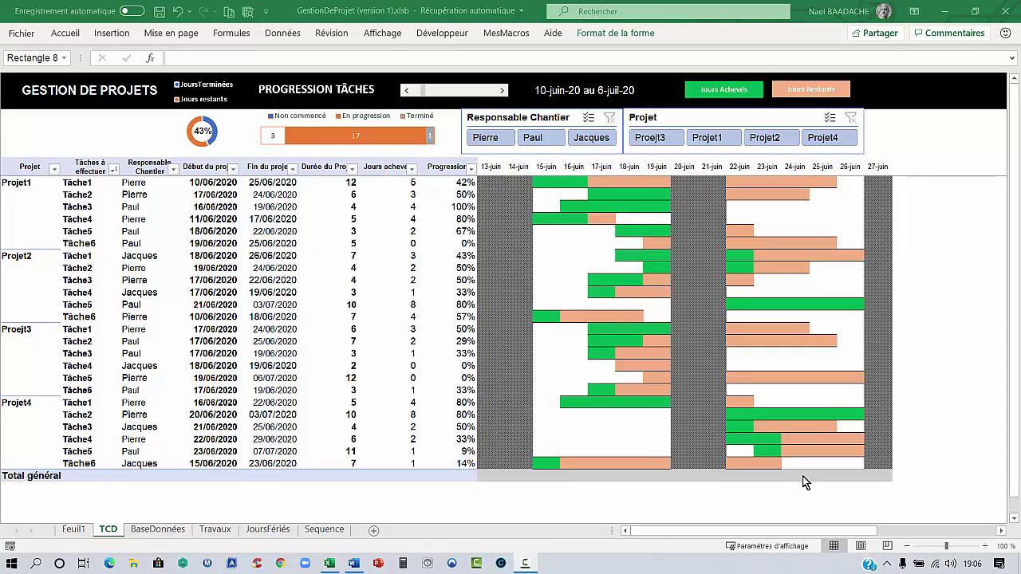
pyautogui.click(73, 531)
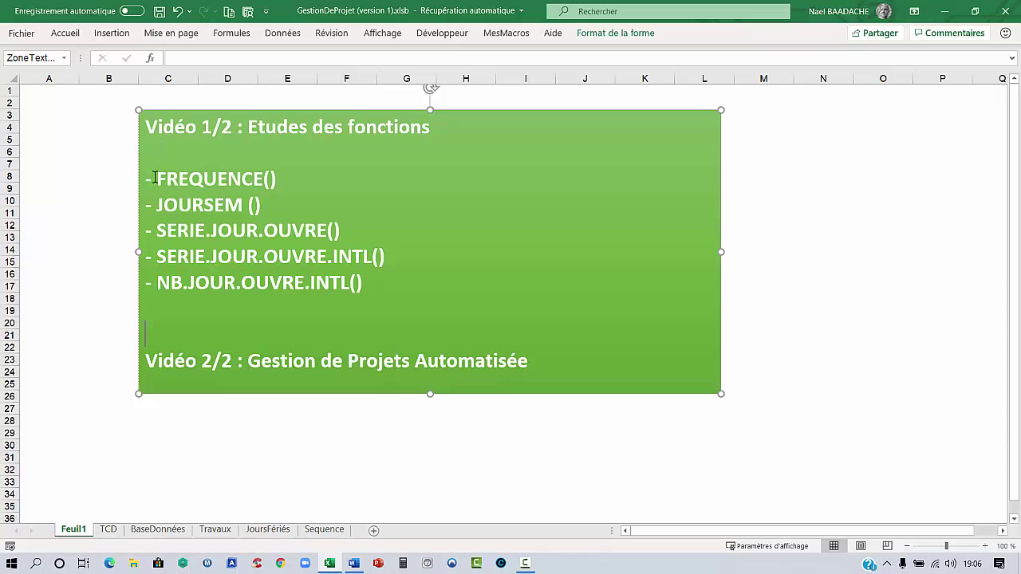
# - Change FREQUENCE() to SEQUENCE() in the green contents box
pyautogui.moveTo(158, 177); pyautogui.dragTo(364, 282)
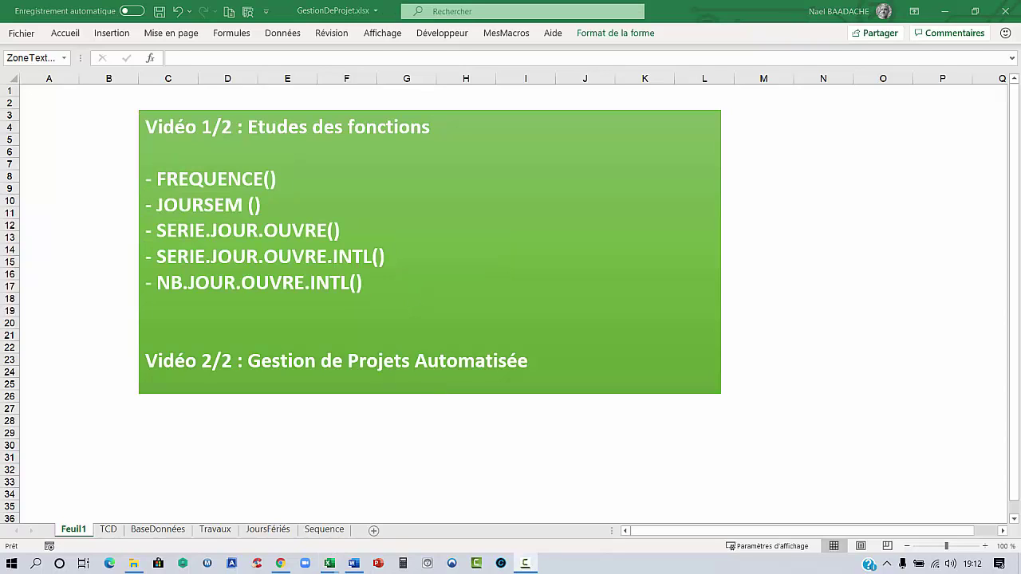
pyautogui.click(277, 204)
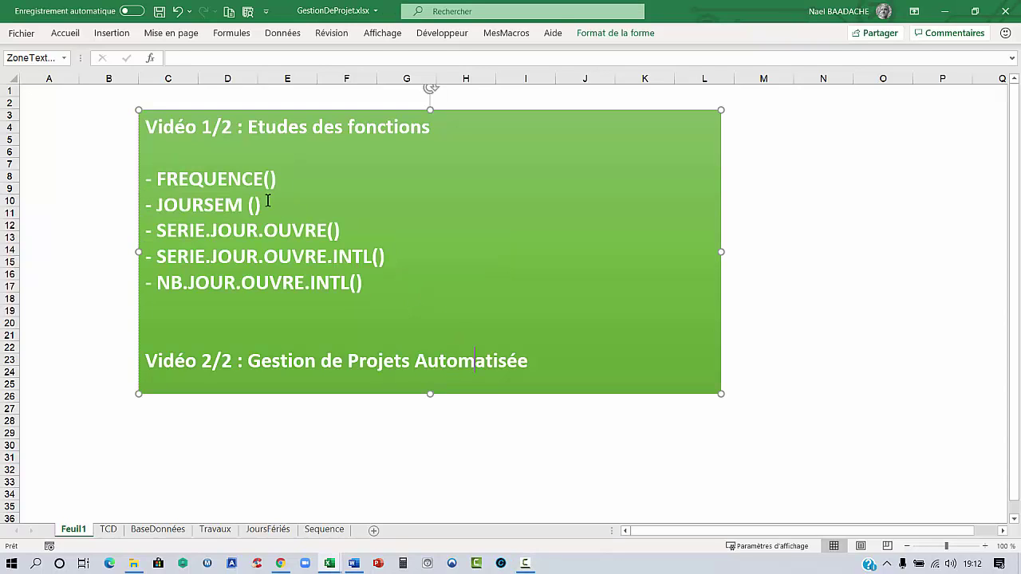
pyautogui.click(157, 177)
pyautogui.press('Delete')
pyautogui.press('Delete')
pyautogui.write('S')
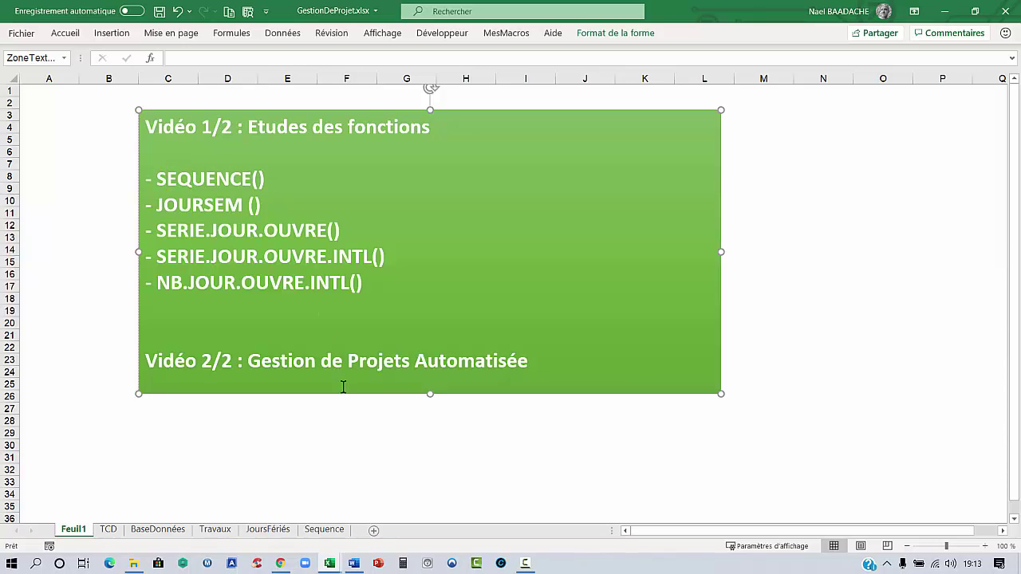
pyautogui.click(250, 469)
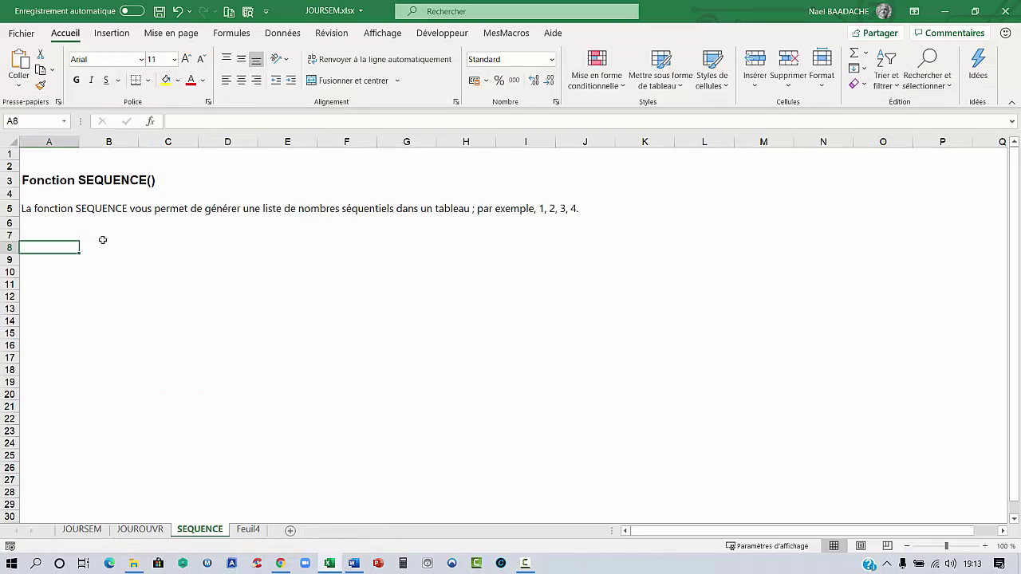
# - Enter =SEQUENCE(10;1;1;1) in A9 so it spills 1 to 10 down A9:A18
pyautogui.click(44, 214)
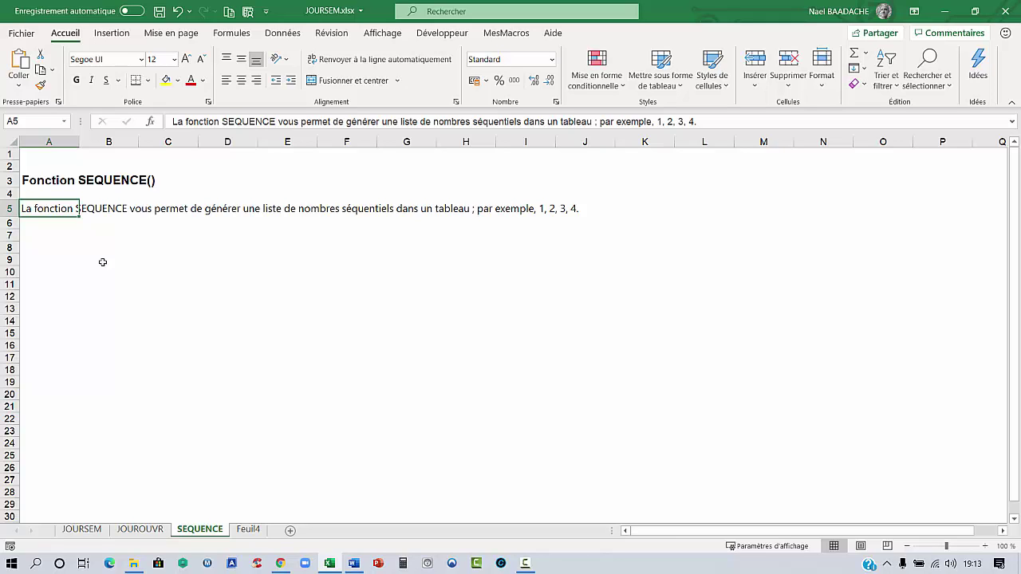
pyautogui.click(58, 257)
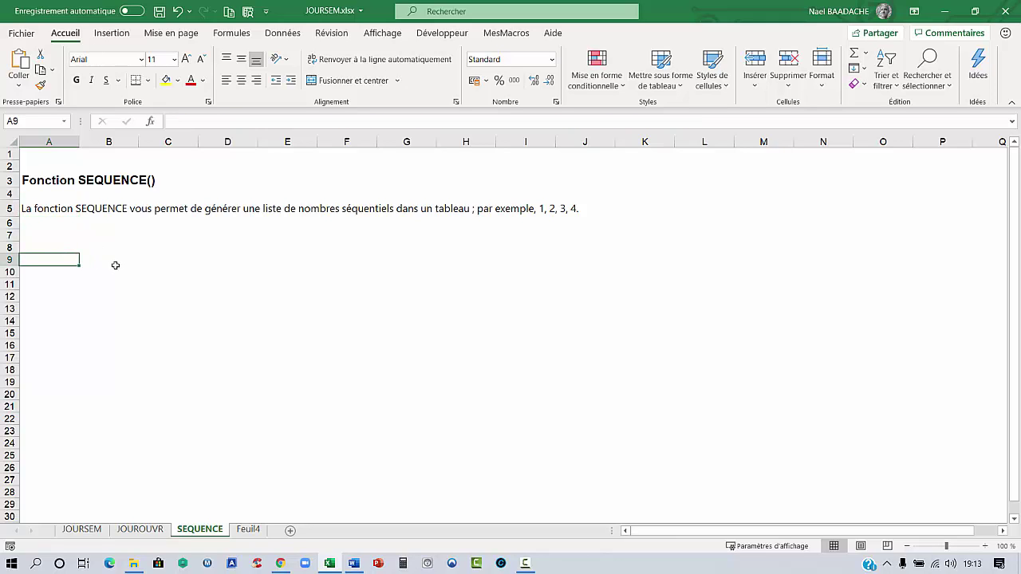
pyautogui.write('=s')
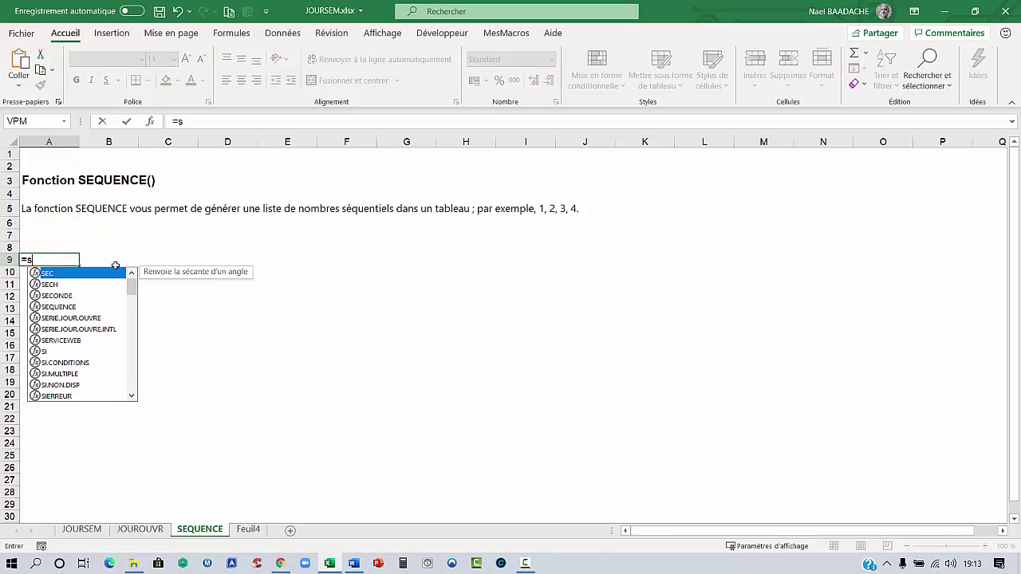
pyautogui.write('equence(')
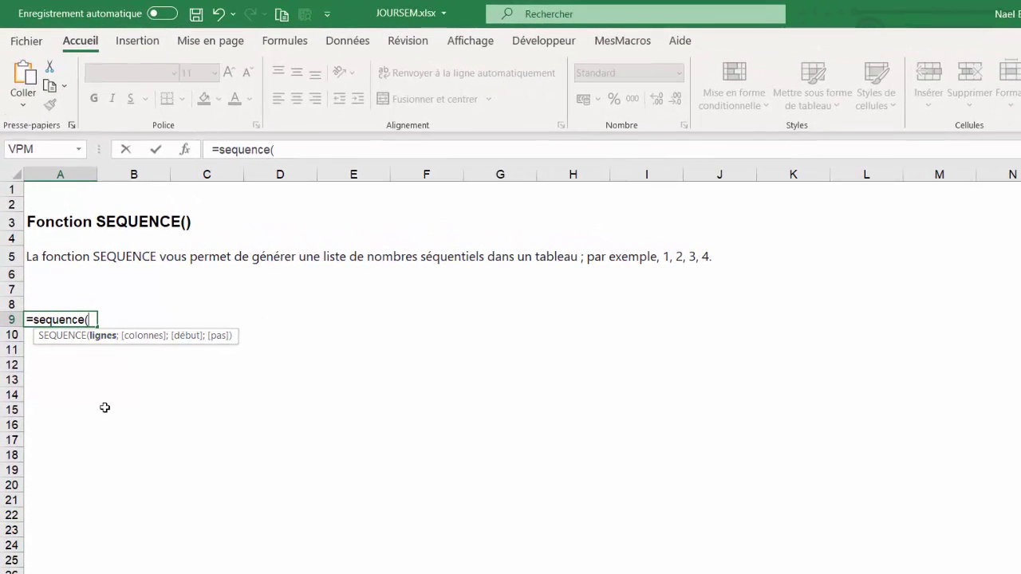
pyautogui.write('10;')
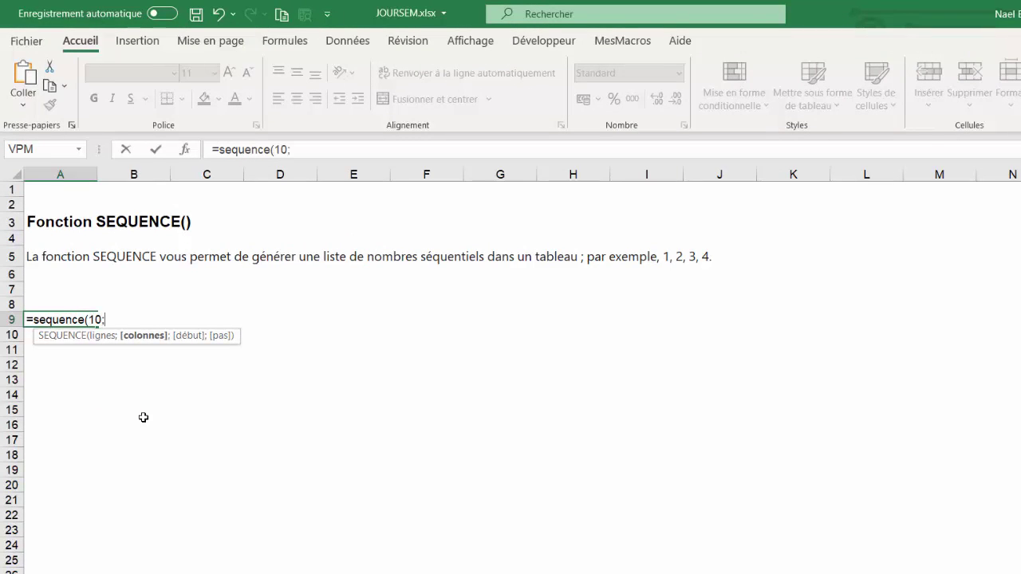
pyautogui.write('1')
pyautogui.write(';1')
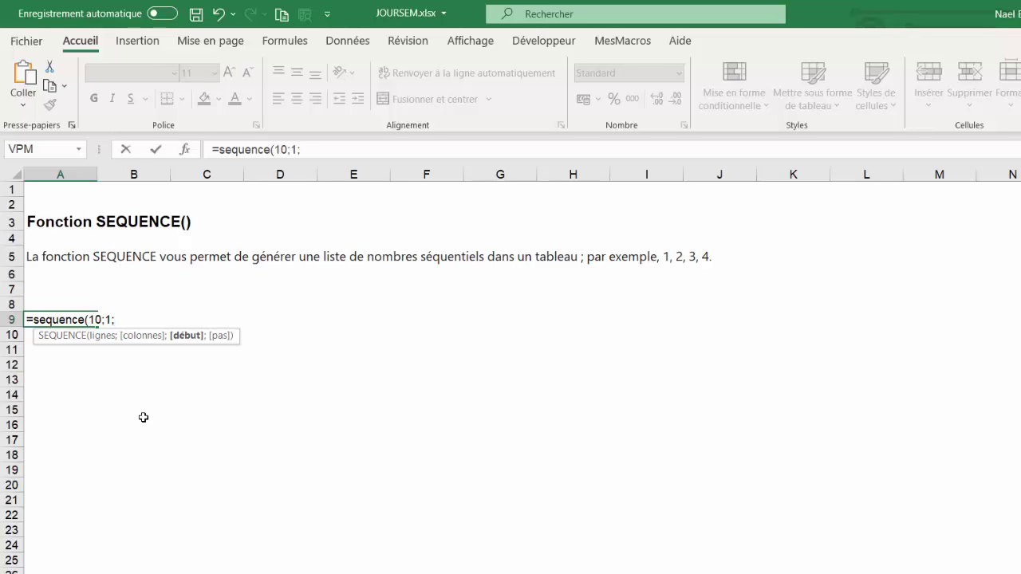
pyautogui.write(';1')
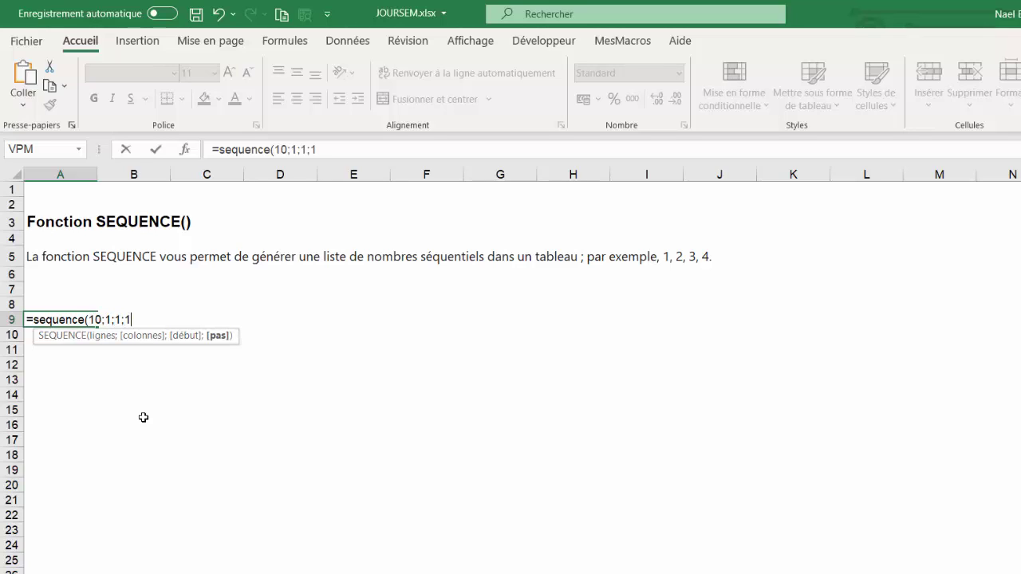
pyautogui.write(')')
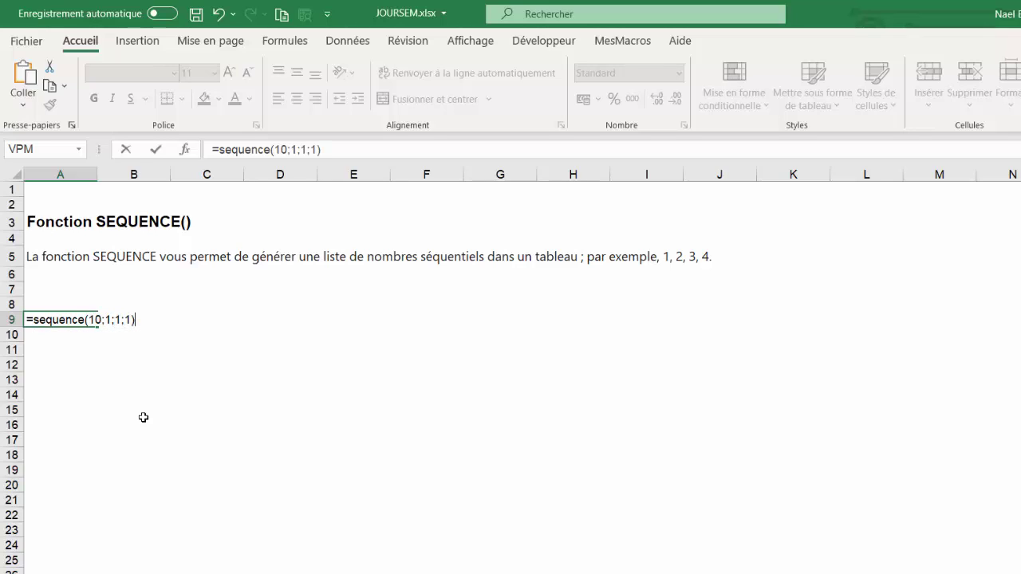
pyautogui.press('Return')
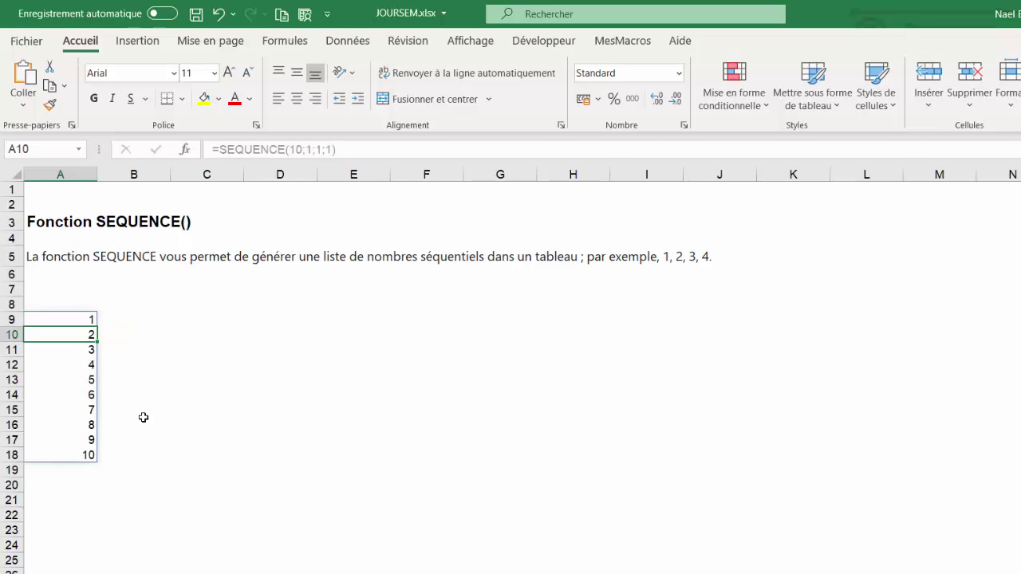
pyautogui.moveTo(80, 320); pyautogui.dragTo(87, 452)
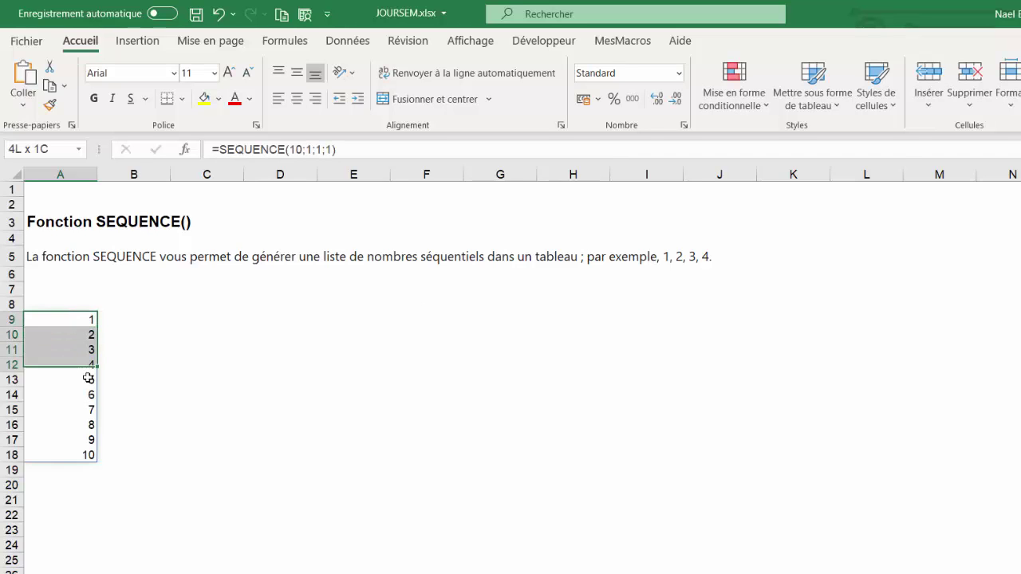
pyautogui.click(78, 319)
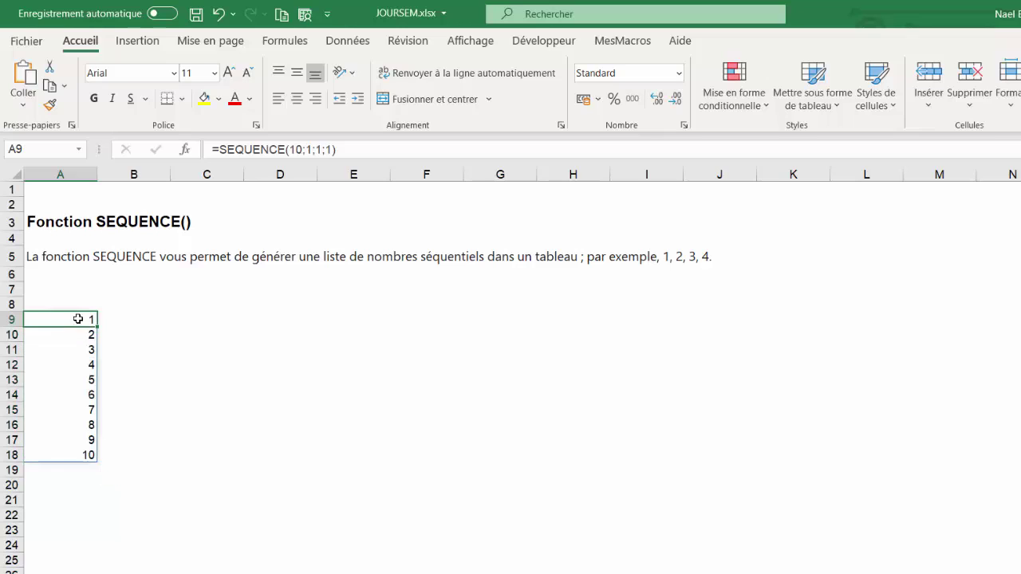
# - Add a column count of 2 to the A9 SEQUENCE formula and review the two-column spill
pyautogui.click(312, 149)
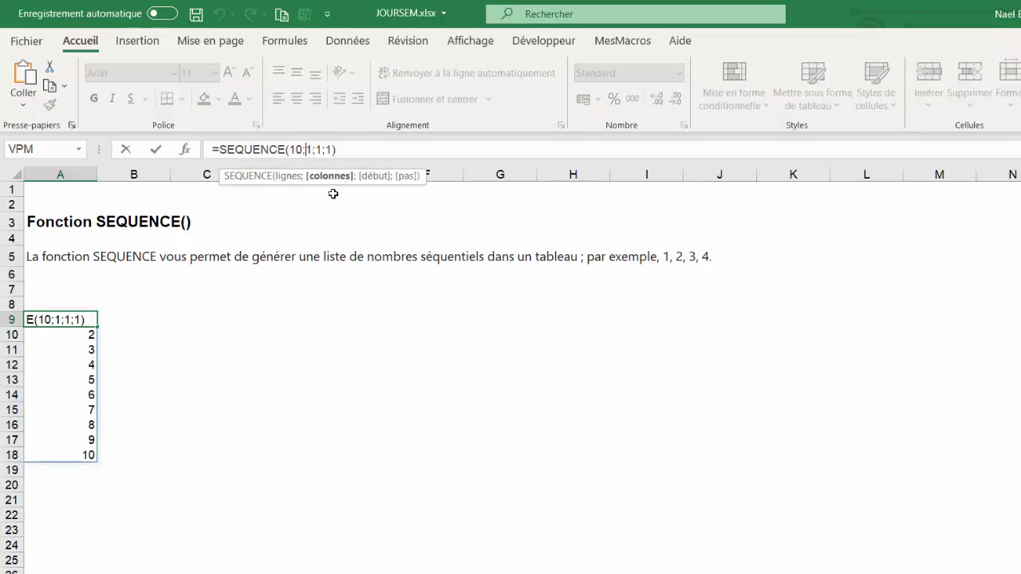
pyautogui.write(';2')
pyautogui.press('Return')
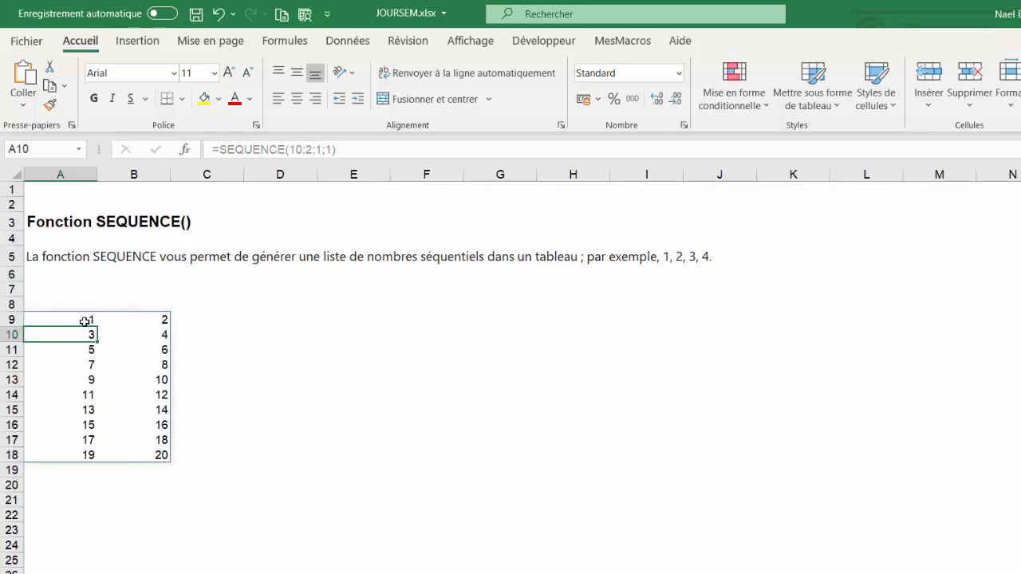
pyautogui.moveTo(85, 321)
pyautogui.mouseDown()
pyautogui.moveTo(155, 394)
pyautogui.moveTo(155, 454)
pyautogui.mouseUp()
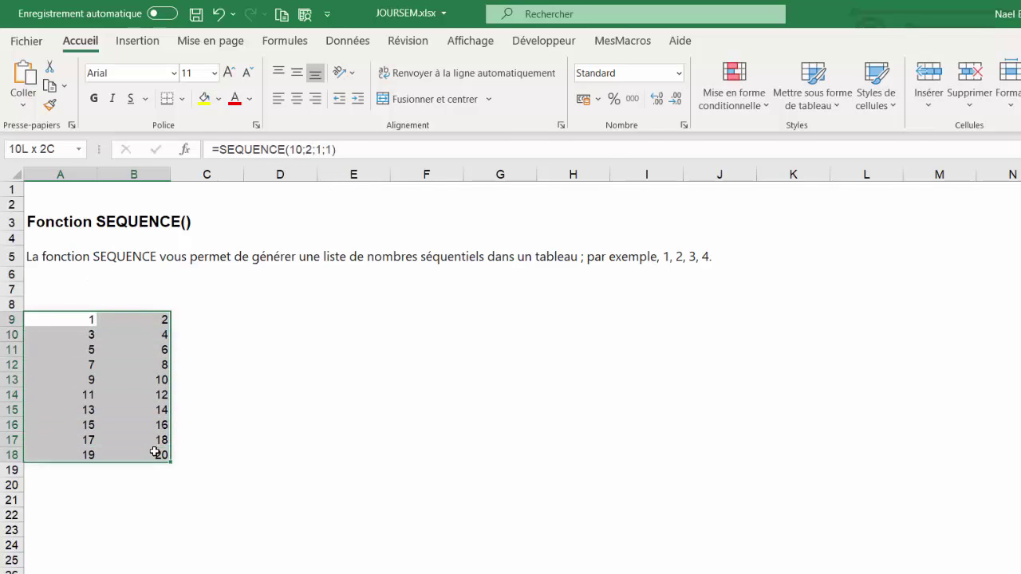
pyautogui.click(78, 323)
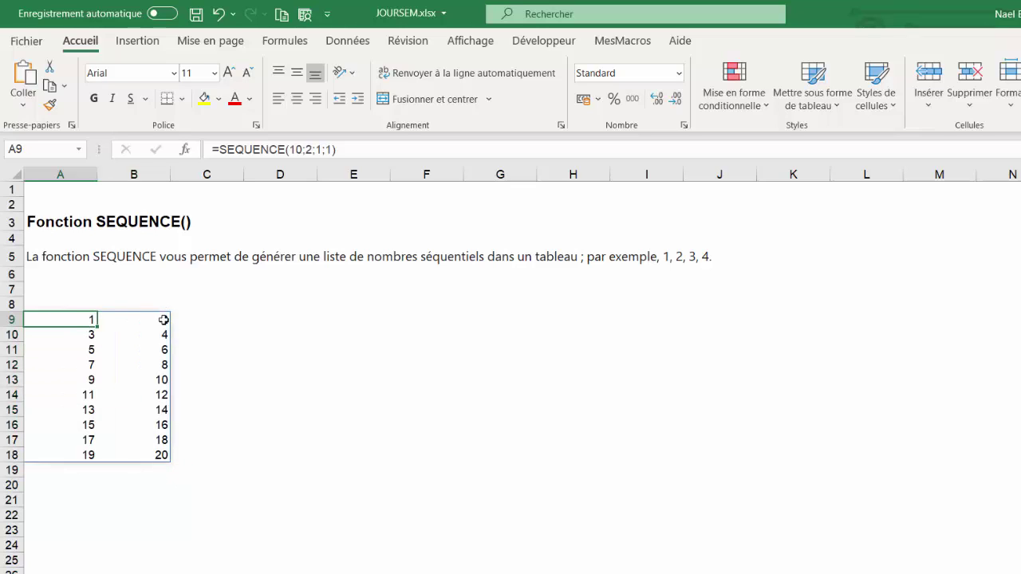
pyautogui.moveTo(75, 319)
pyautogui.mouseDown()
pyautogui.moveTo(159, 423)
pyautogui.moveTo(162, 454)
pyautogui.mouseUp()
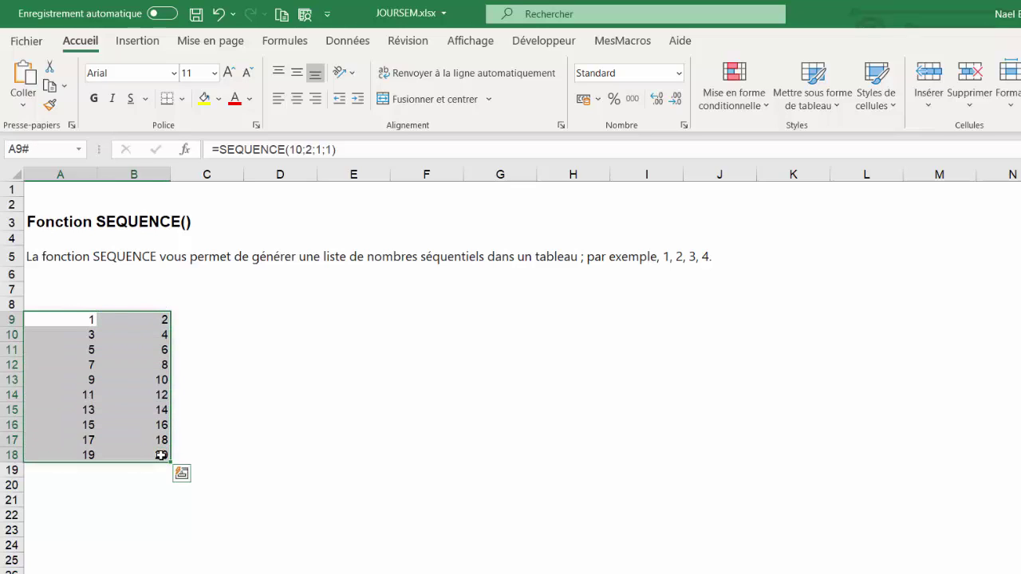
pyautogui.click(77, 321)
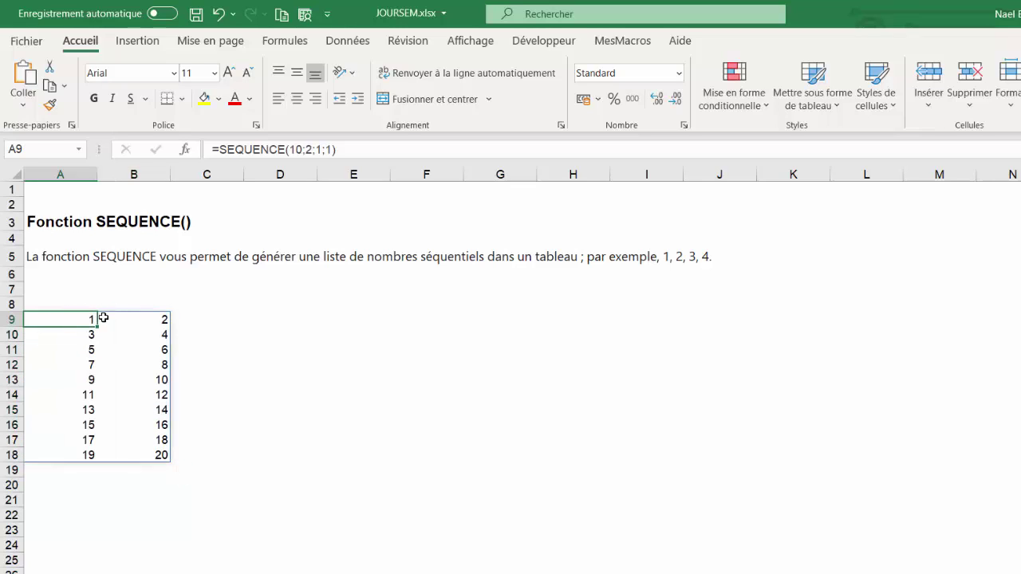
# - Restore one column and set the step to 5, giving 1, 6, 11 … 46 down A9:A18
pyautogui.click(307, 149)
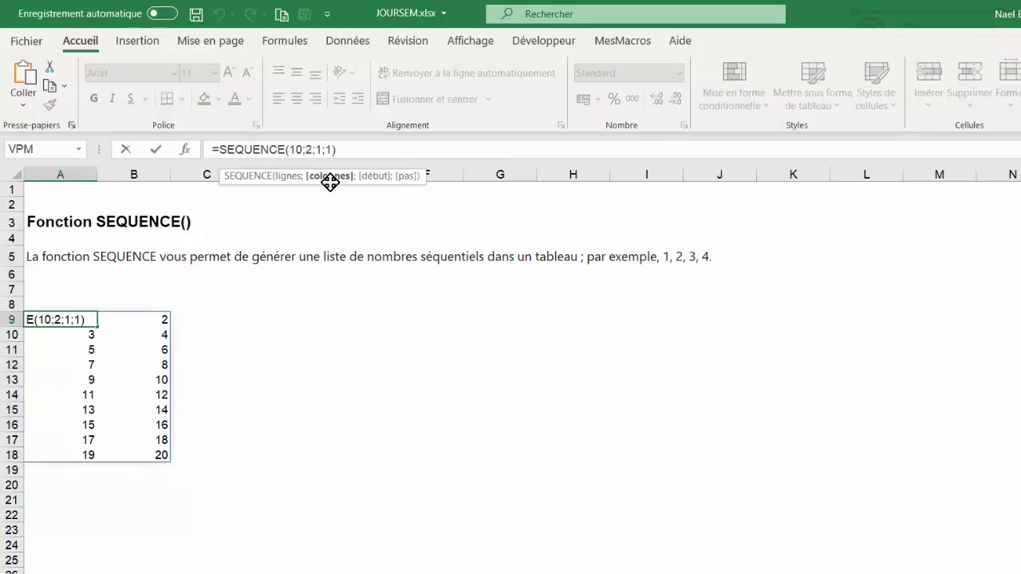
pyautogui.press('Delete')
pyautogui.write('1')
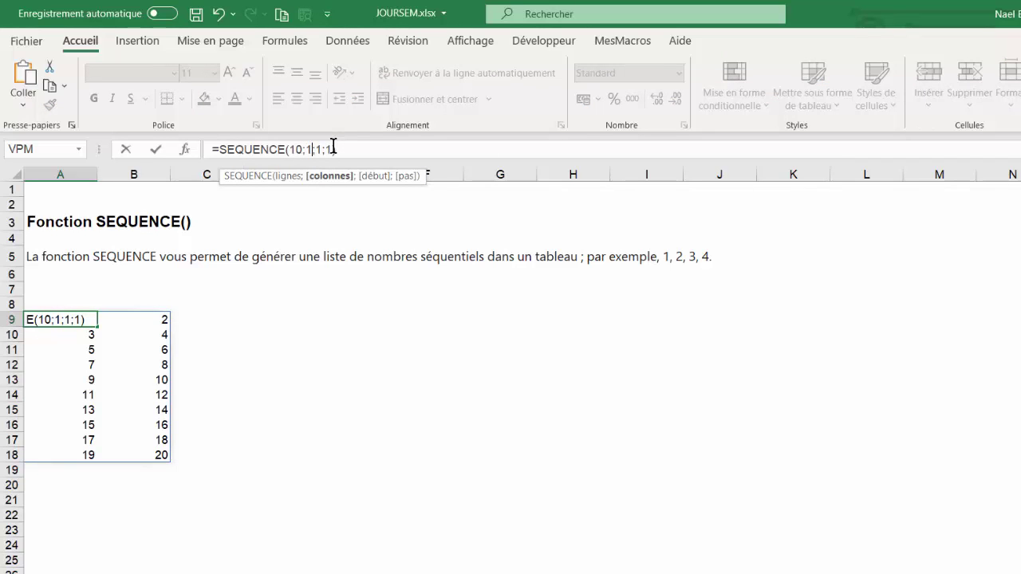
pyautogui.click(334, 149)
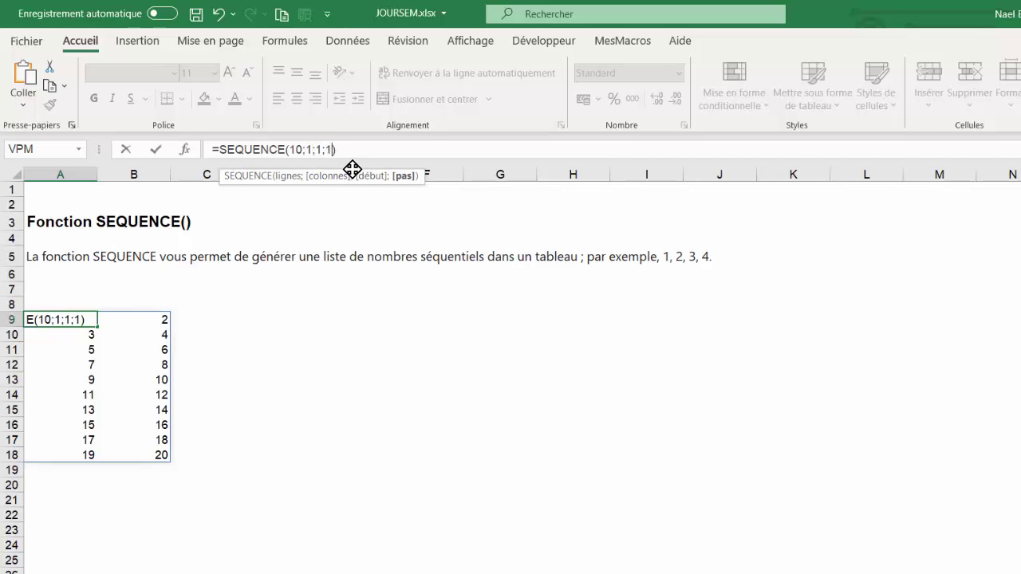
pyautogui.press('BackSpace')
pyautogui.write('5')
pyautogui.press('Return')
pyautogui.click(84, 318)
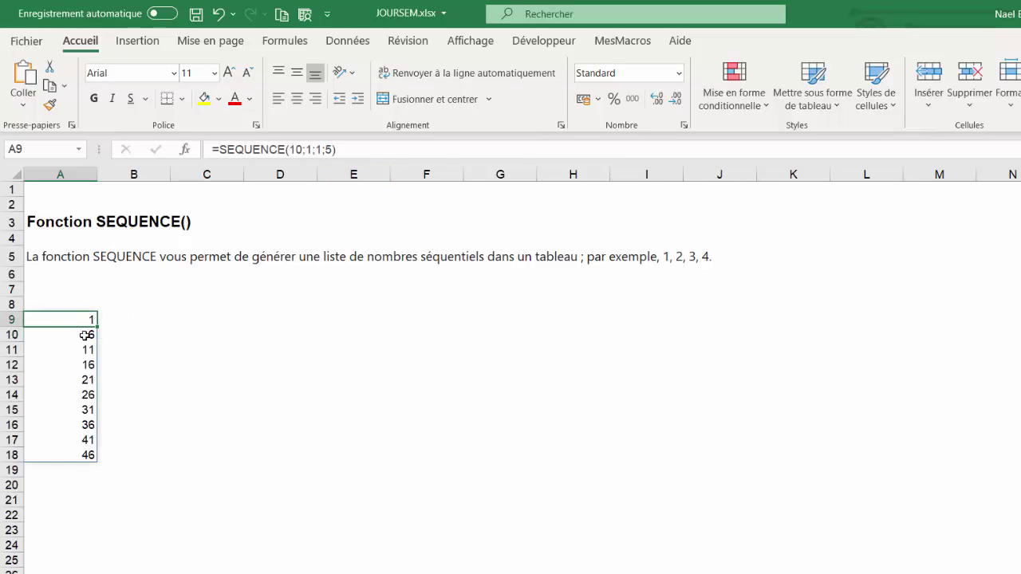
pyautogui.click(85, 335)
pyautogui.click(84, 350)
pyautogui.click(86, 364)
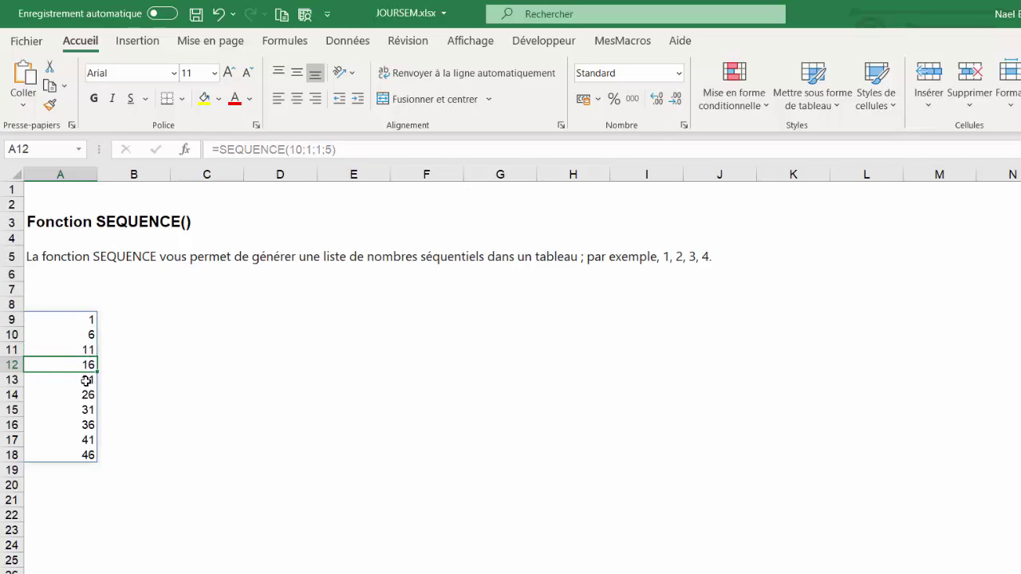
pyautogui.click(86, 381)
pyautogui.click(159, 320)
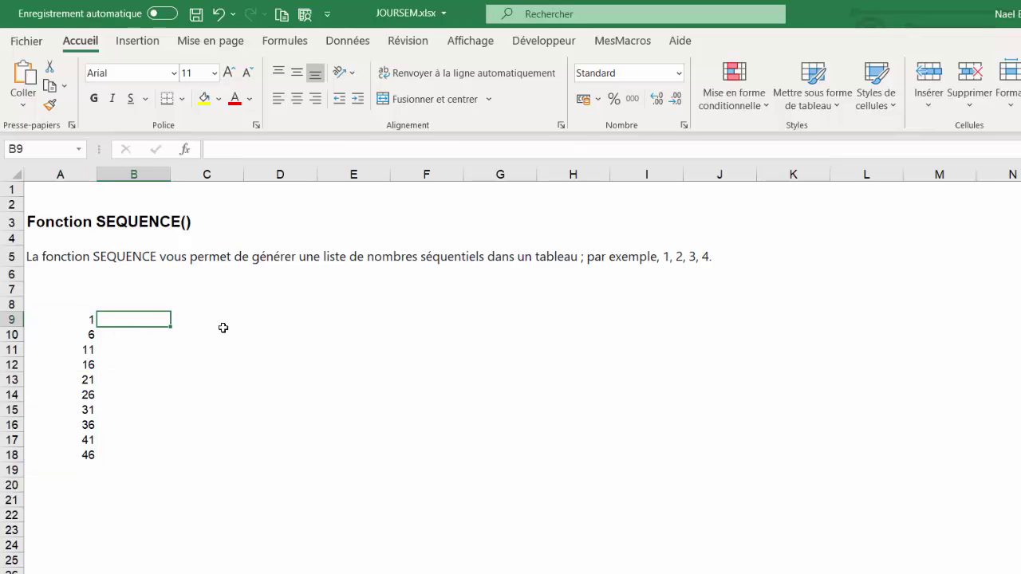
# - Enter =SEQUENCE(1;10;10;1) in B9 and format H9 as Nombre
pyautogui.write('=sequence')
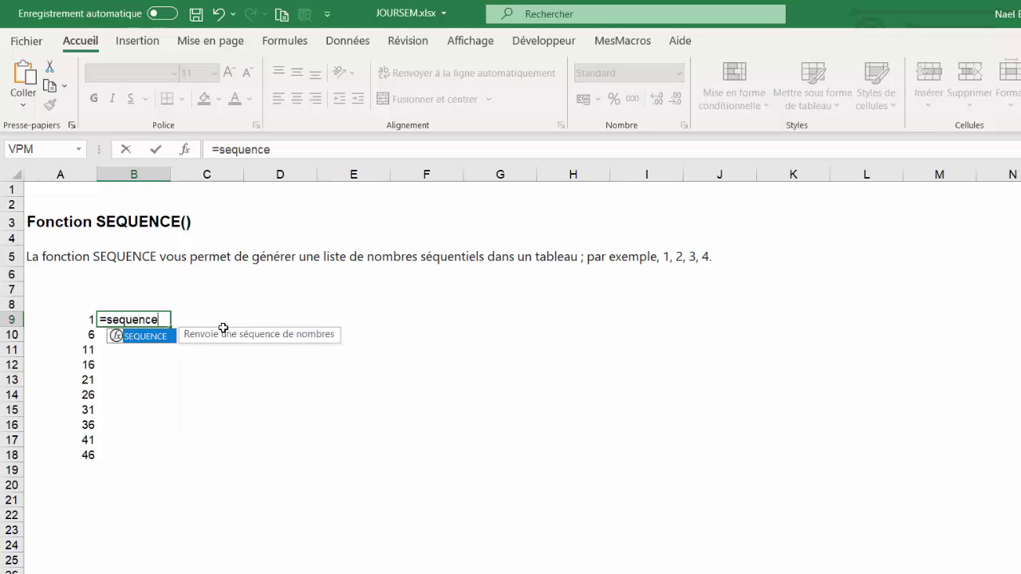
pyautogui.write('(')
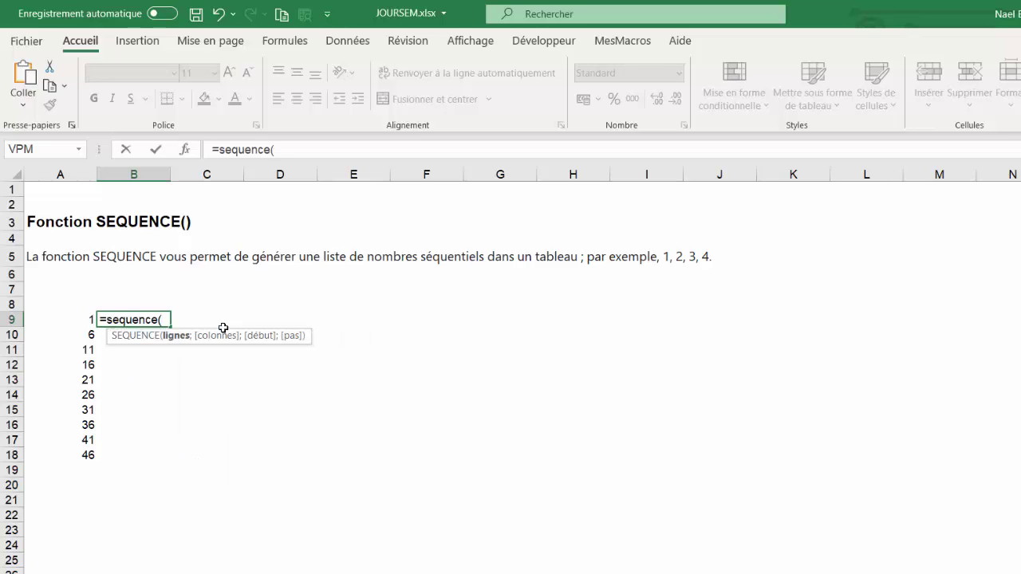
pyautogui.write('1;')
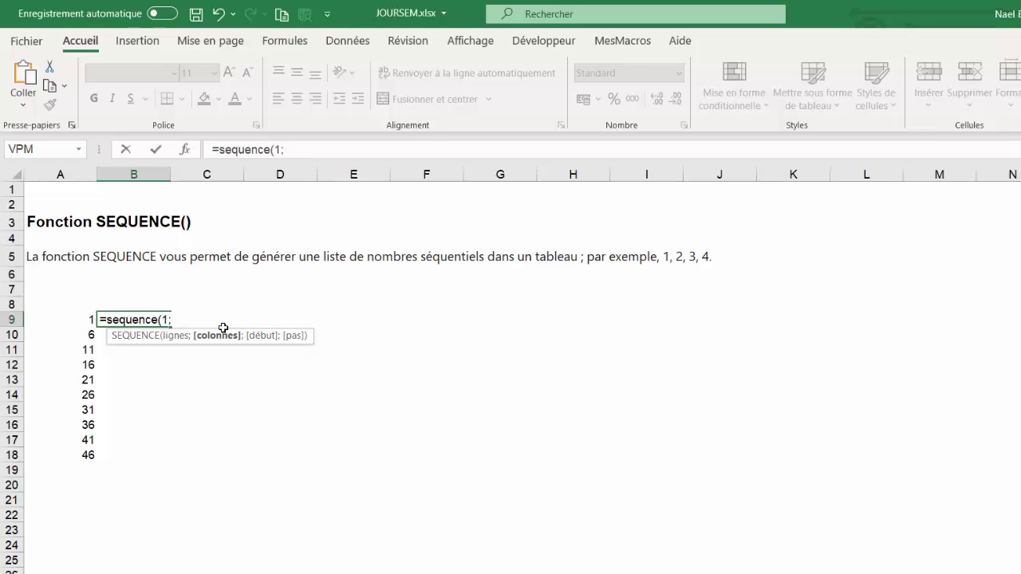
pyautogui.write('10;')
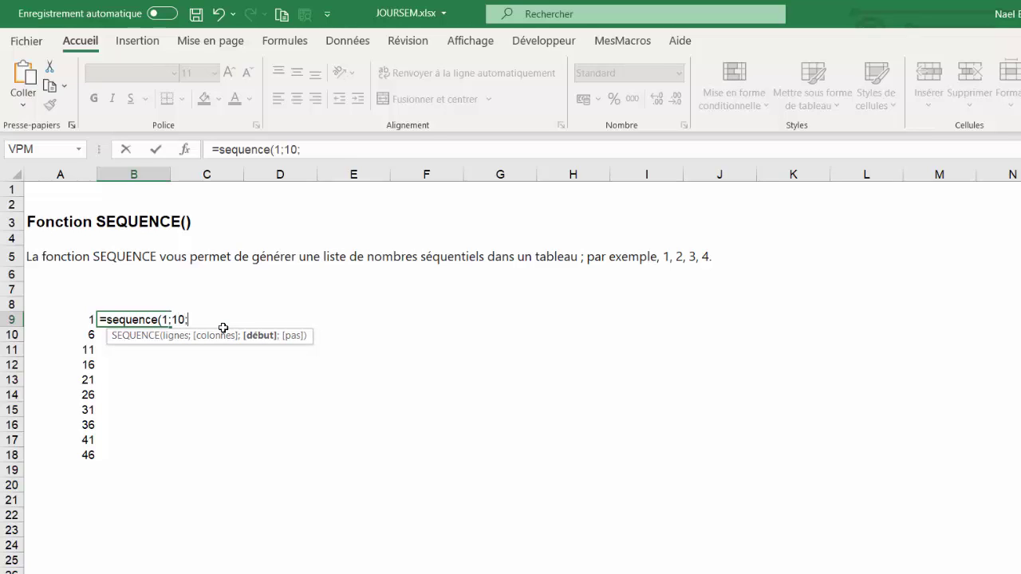
pyautogui.write('10')
pyautogui.write(';10')
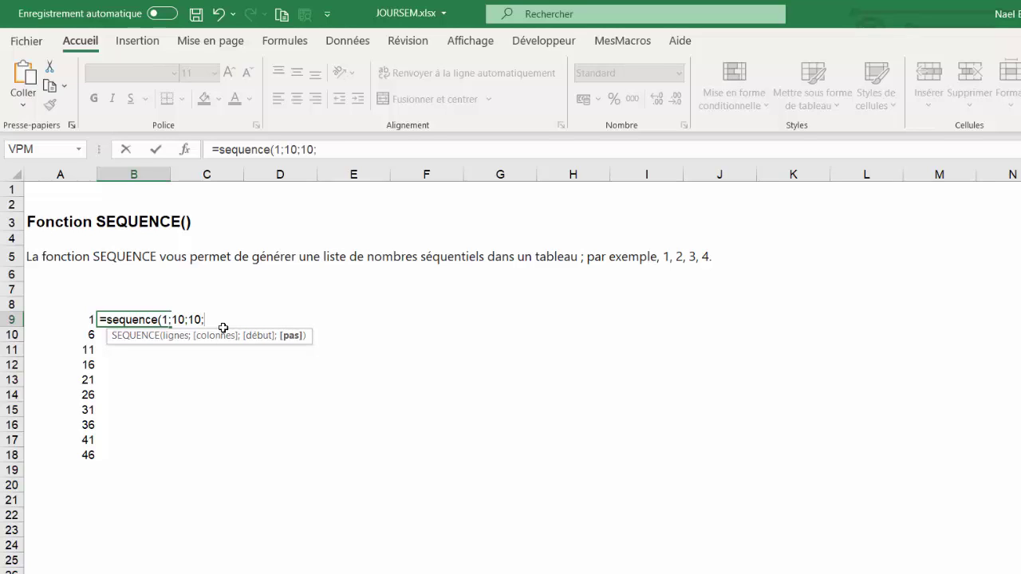
pyautogui.write(')')
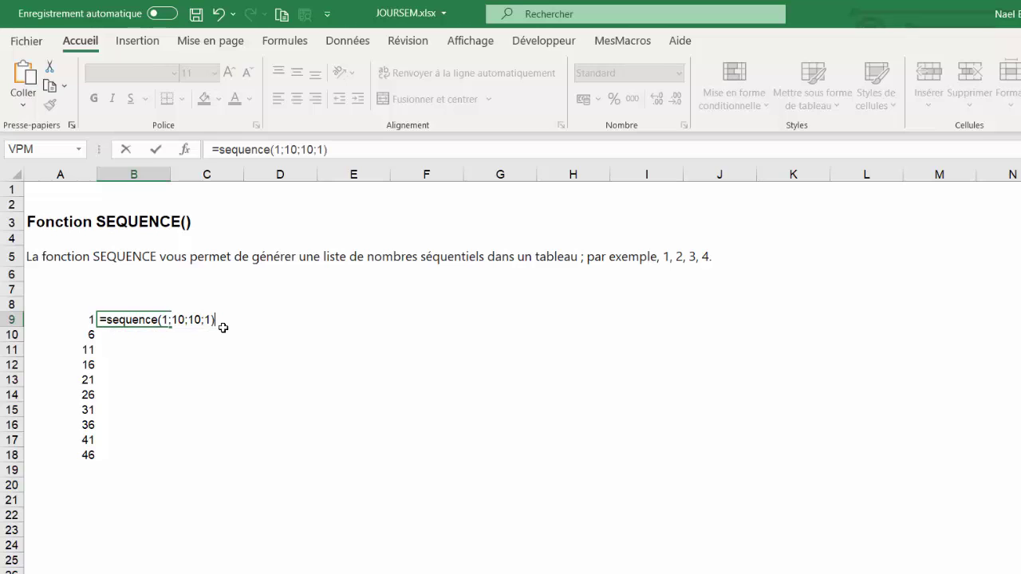
pyautogui.press('Return')
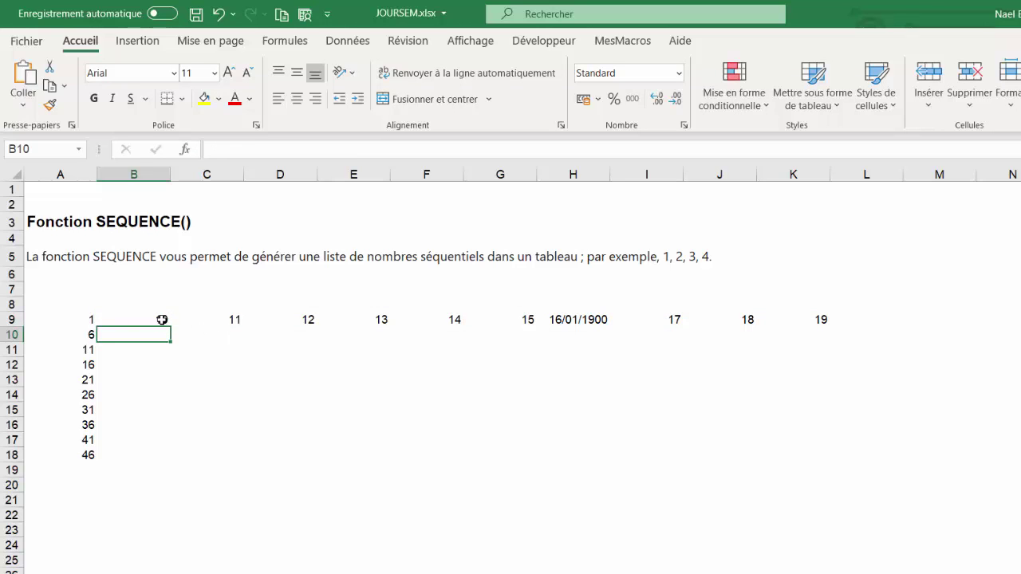
pyautogui.click(598, 320)
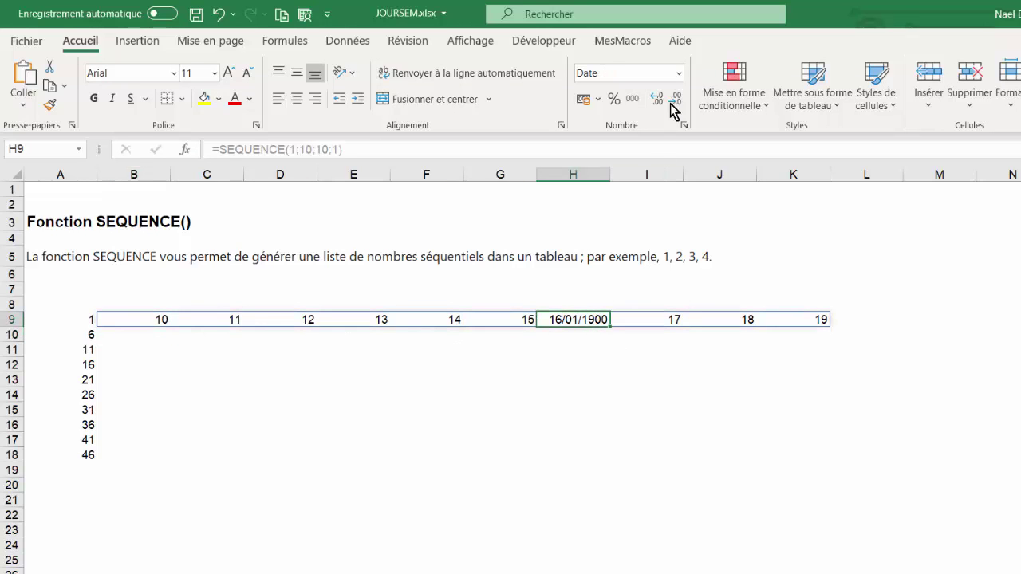
pyautogui.click(679, 73)
pyautogui.click(647, 148)
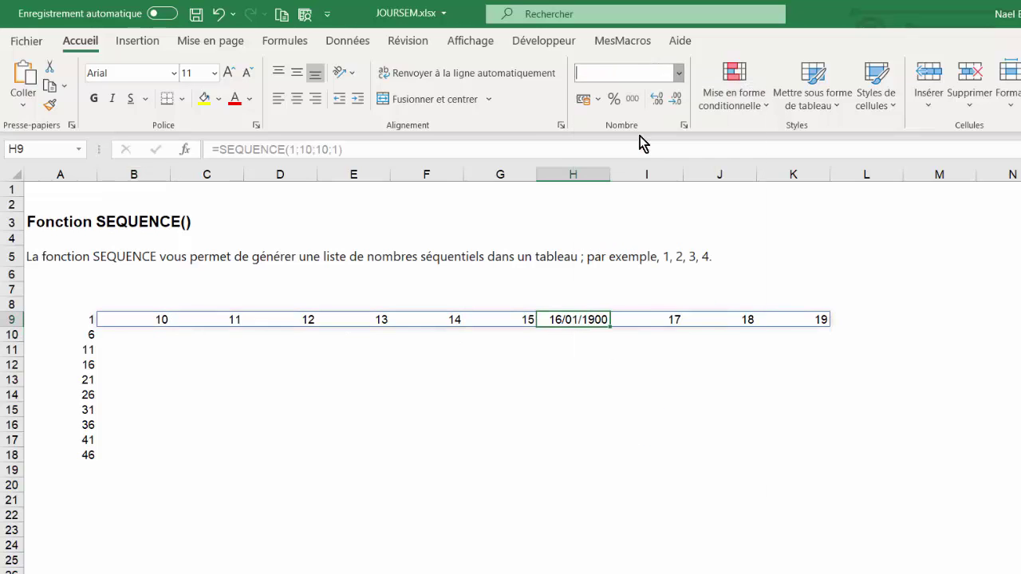
pyautogui.click(499, 381)
pyautogui.click(600, 320)
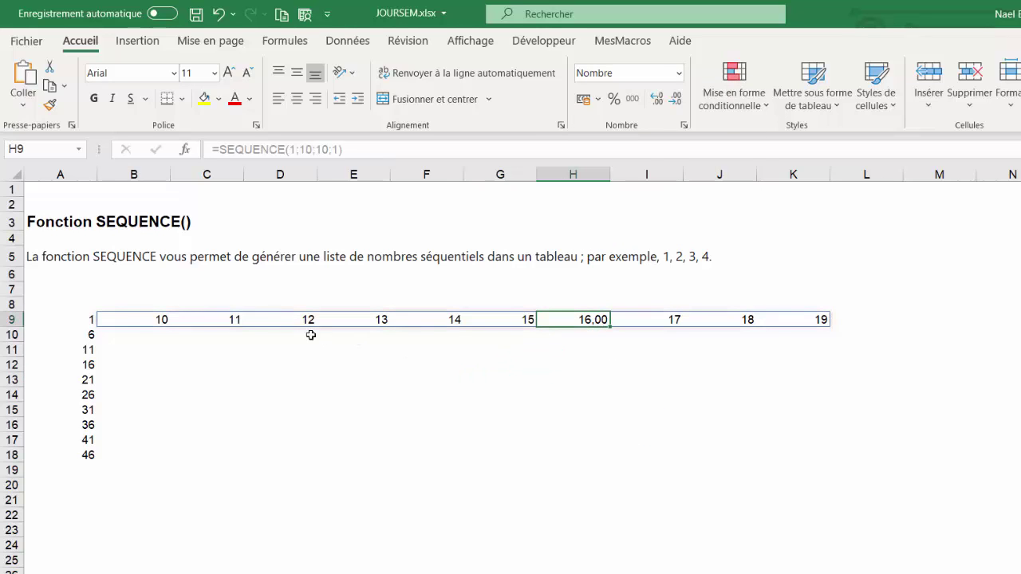
# - Review the spilled values along row 9 from B9 to K9
pyautogui.click(162, 319)
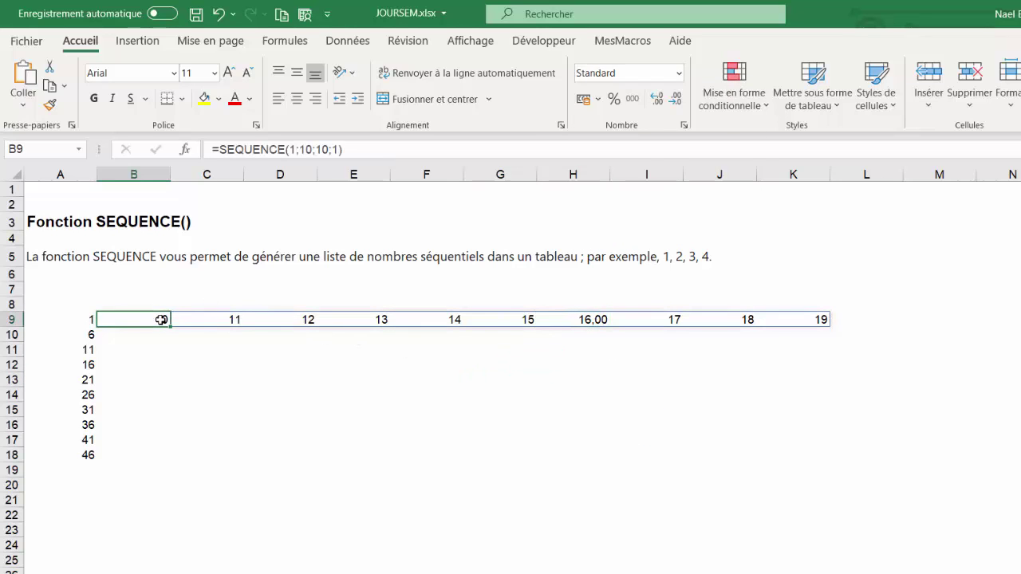
pyautogui.click(217, 320)
pyautogui.click(299, 320)
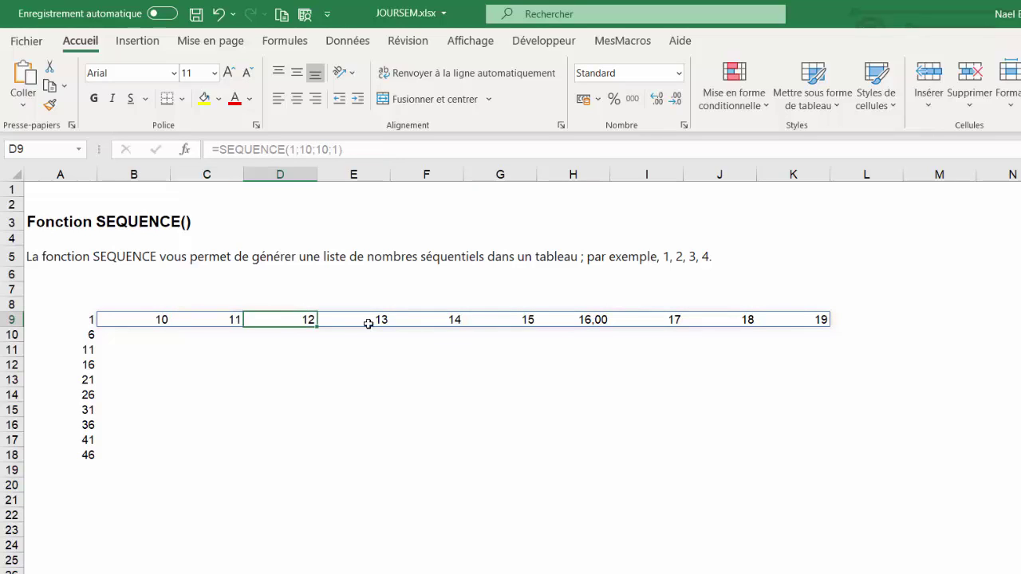
pyautogui.click(367, 321)
pyautogui.click(459, 323)
pyautogui.click(519, 320)
pyautogui.click(589, 320)
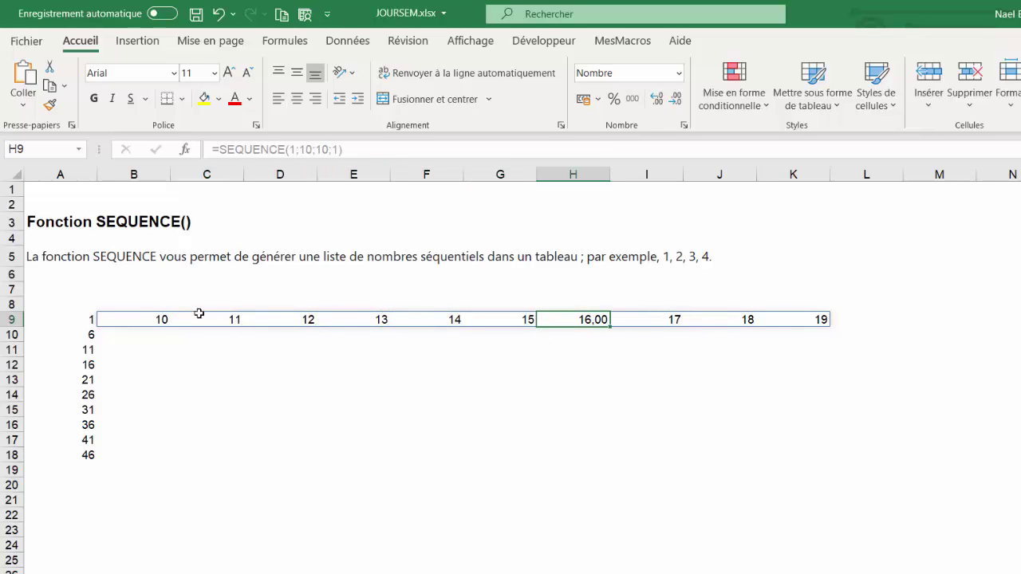
pyautogui.click(152, 326)
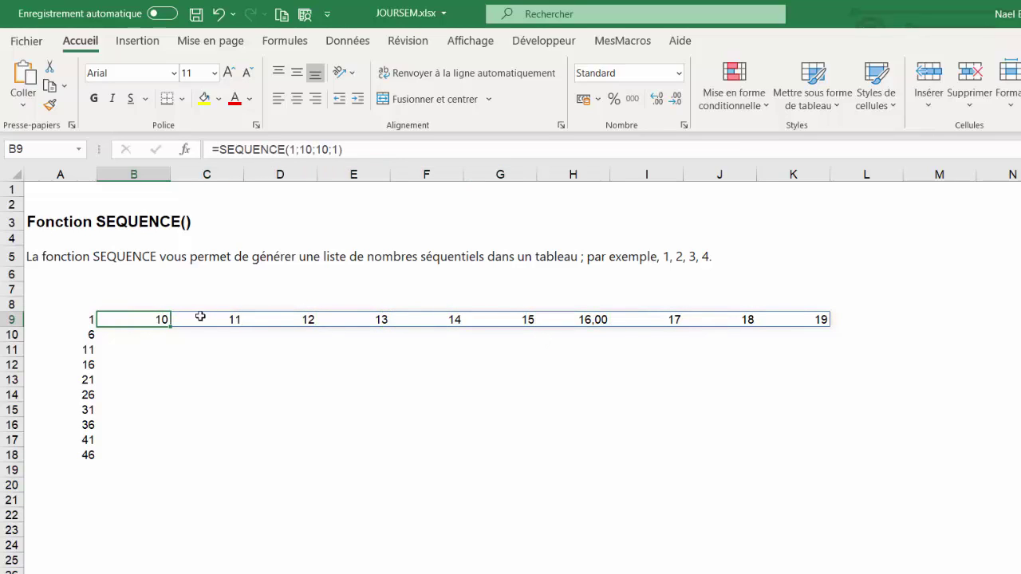
# - Change the B9 step to 10, giving 10 to 100, and remove H9's decimals
pyautogui.click(333, 150)
pyautogui.press('Delete')
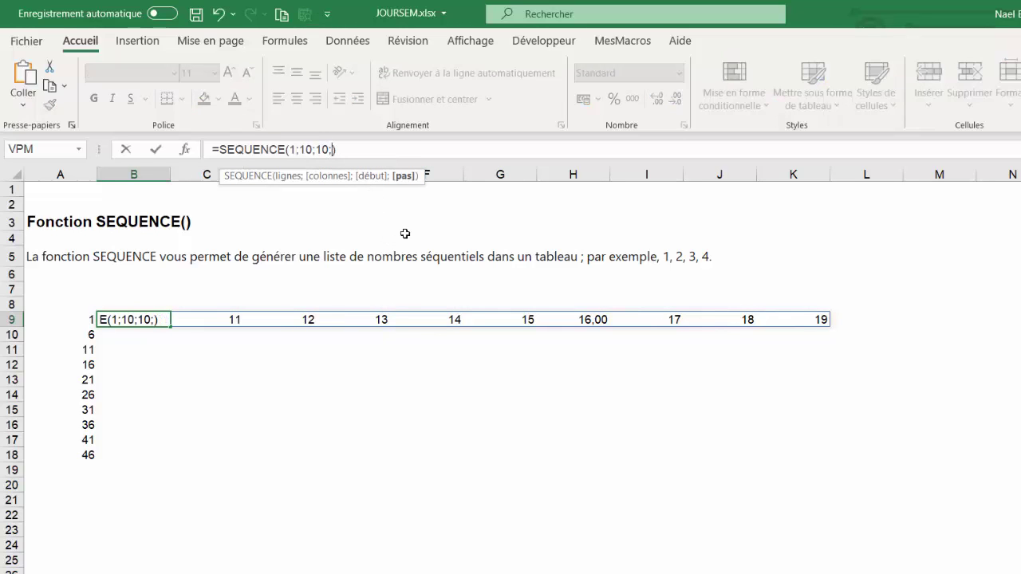
pyautogui.write('10')
pyautogui.press('Return')
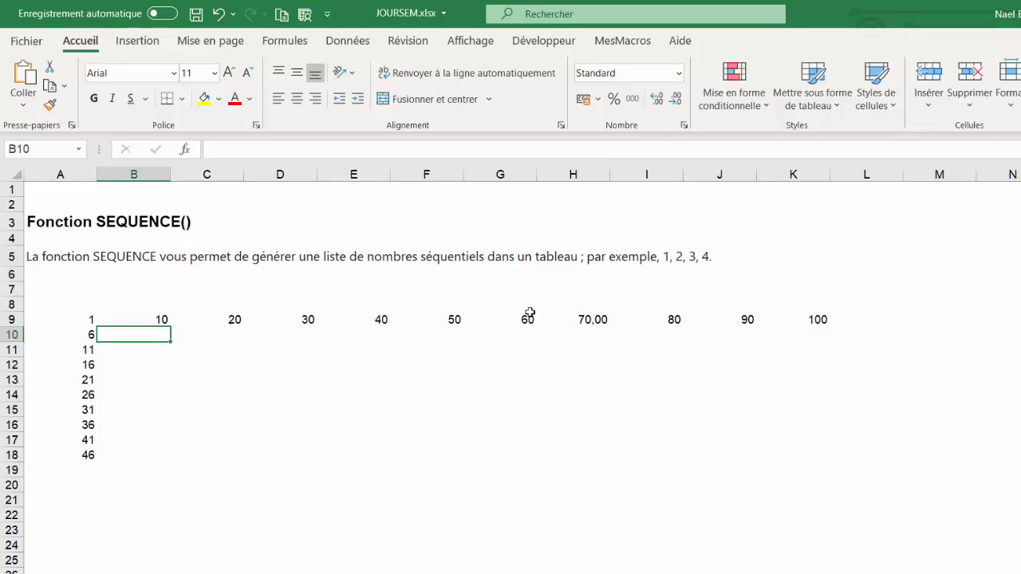
pyautogui.click(591, 319)
pyautogui.click(675, 99)
pyautogui.click(675, 99)
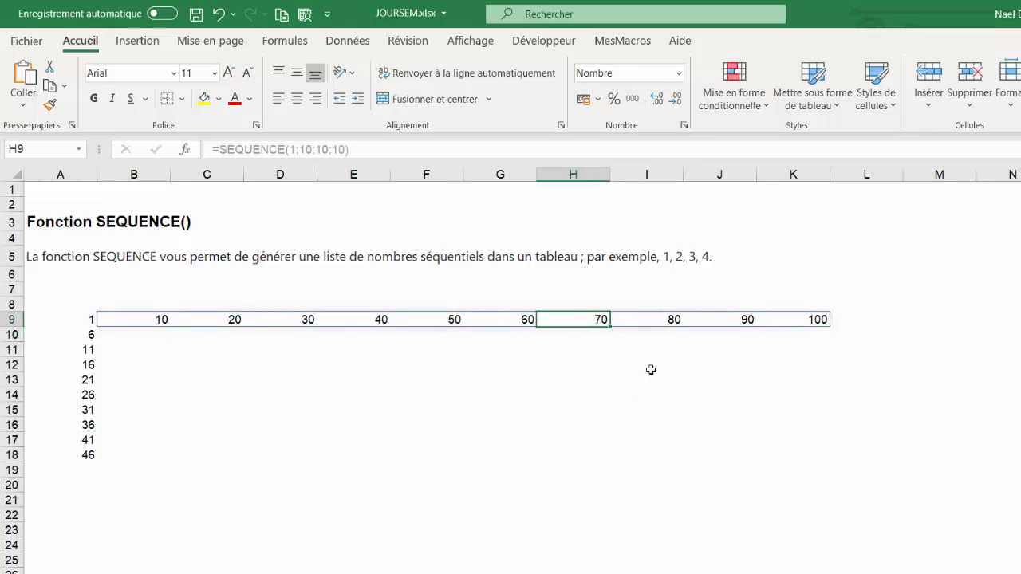
pyautogui.click(586, 379)
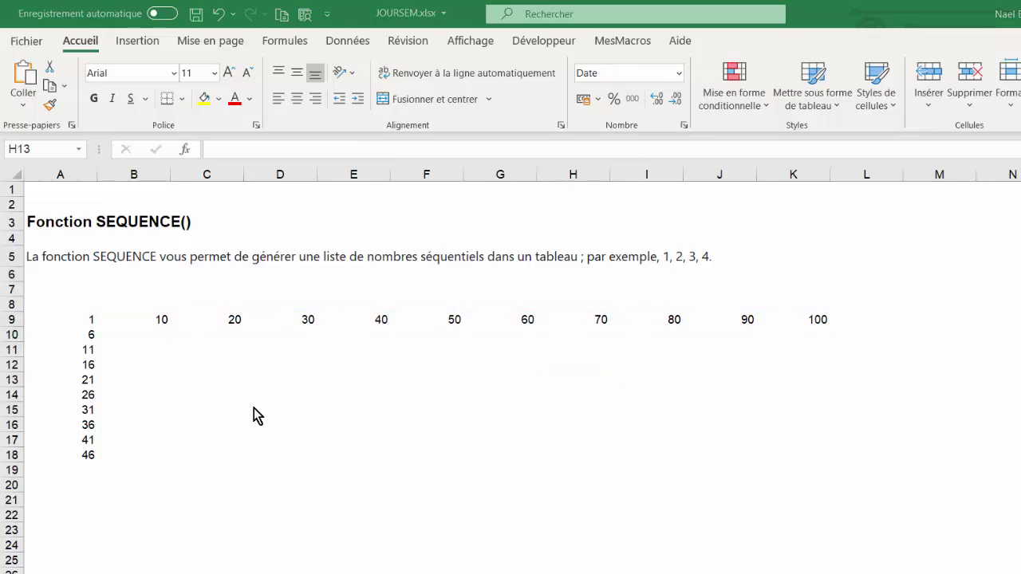
# - Clear the old example values from row 7 downward
pyautogui.moveTo(66, 297)
pyautogui.mouseDown()
pyautogui.moveTo(67, 424)
pyautogui.moveTo(982, 486)
pyautogui.mouseUp()
pyautogui.press('Delete')
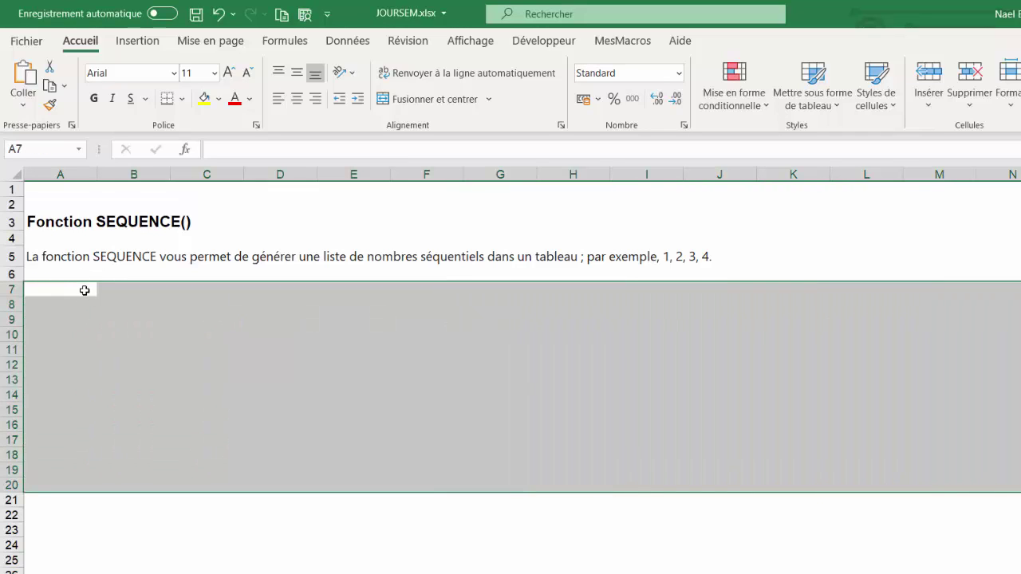
pyautogui.click(85, 290)
pyautogui.click(159, 300)
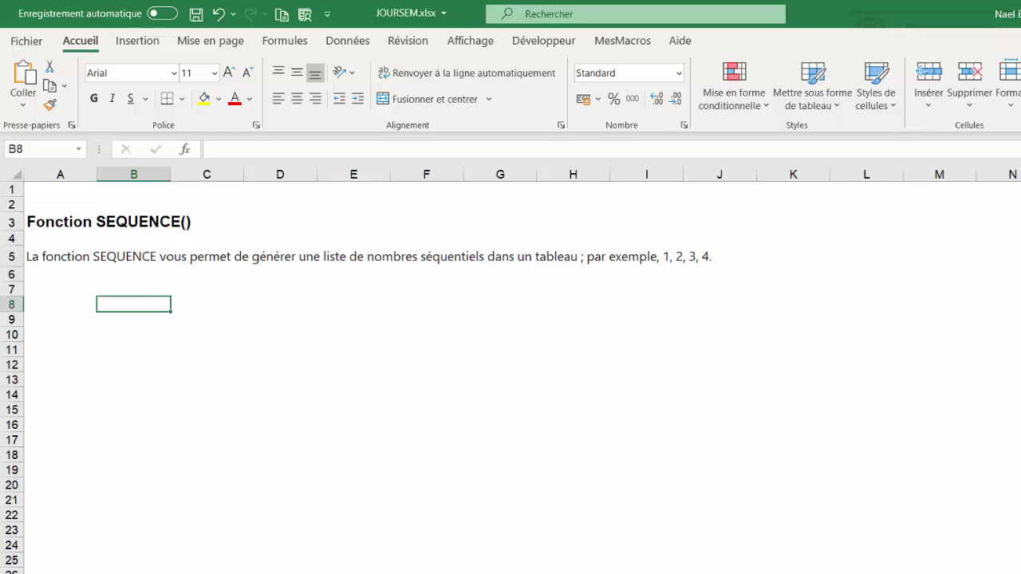
pyautogui.hotkey('ctrl', 'z')
# - Enter =SEQUENCE(1;15;AUJOURDHUI();1) in B8, spilling 15 date serials across row 8
pyautogui.write('=sequenc')
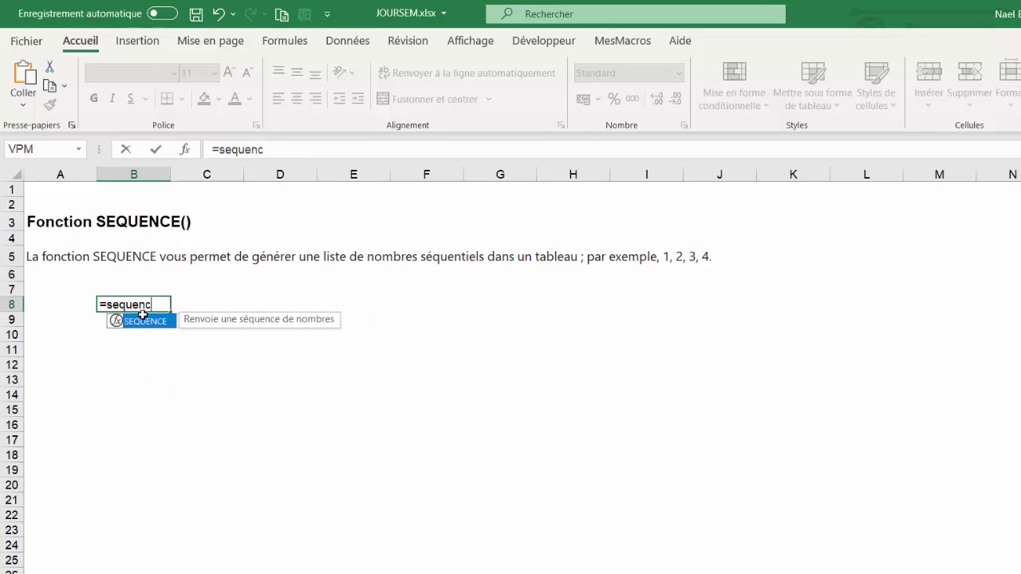
pyautogui.write('e')
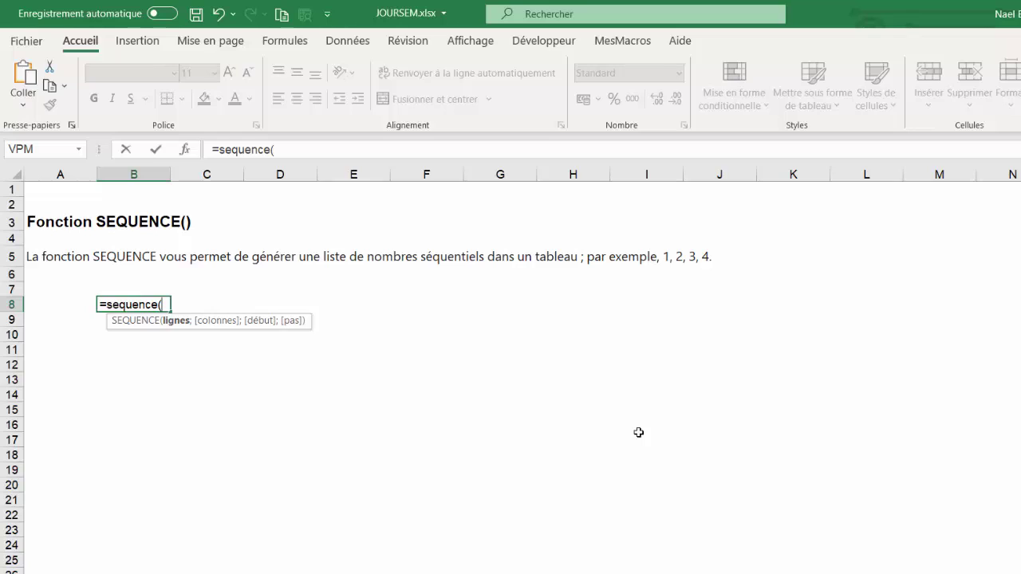
pyautogui.write('1')
pyautogui.write(';')
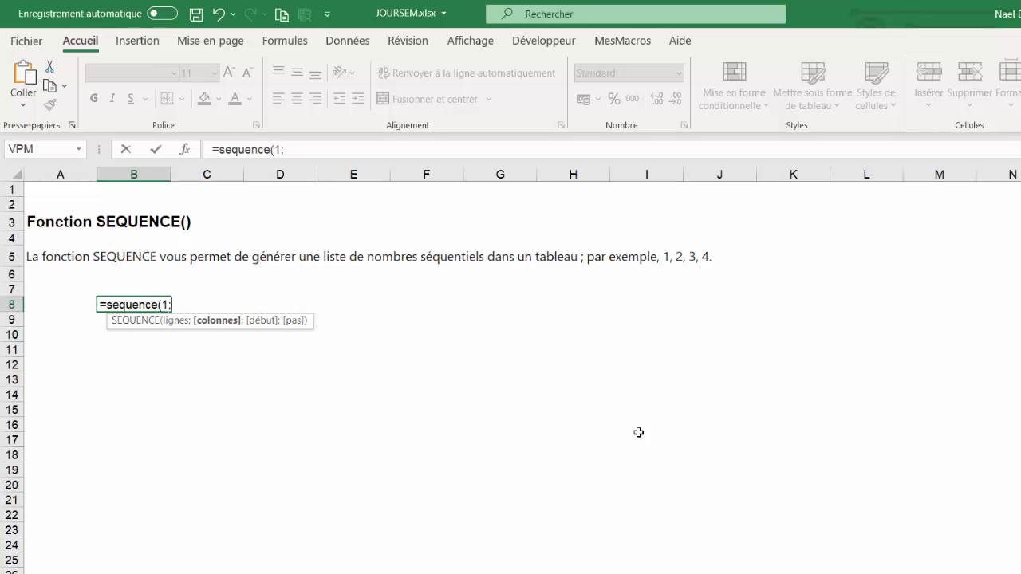
pyautogui.write('15')
pyautogui.write(';')
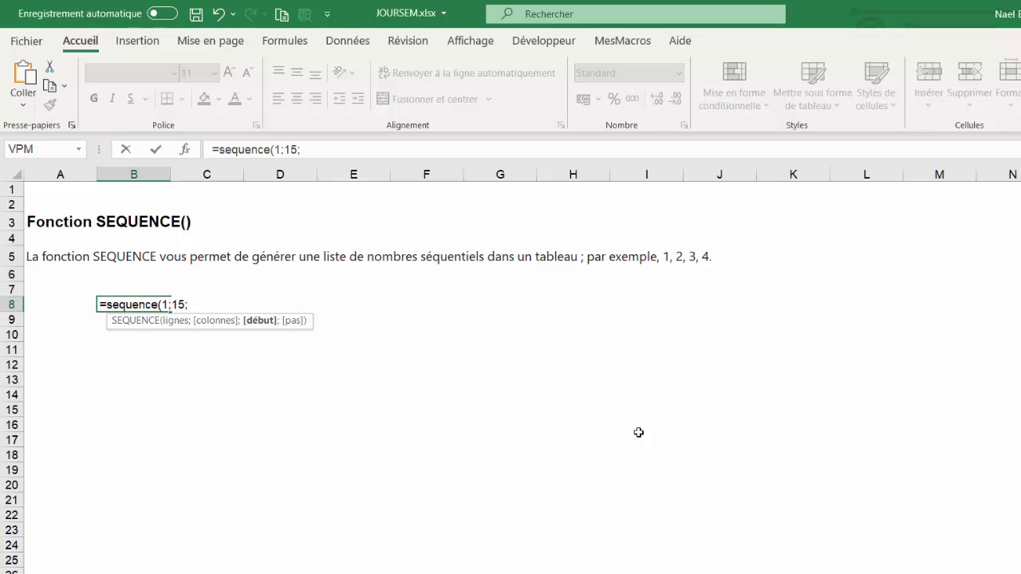
pyautogui.write('aujour')
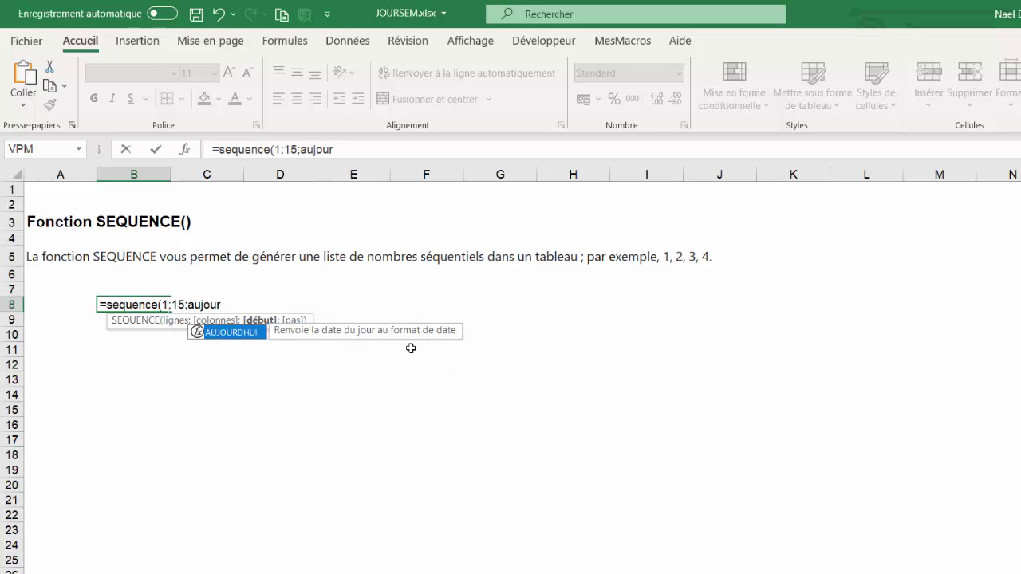
pyautogui.doubleClick(262, 333)
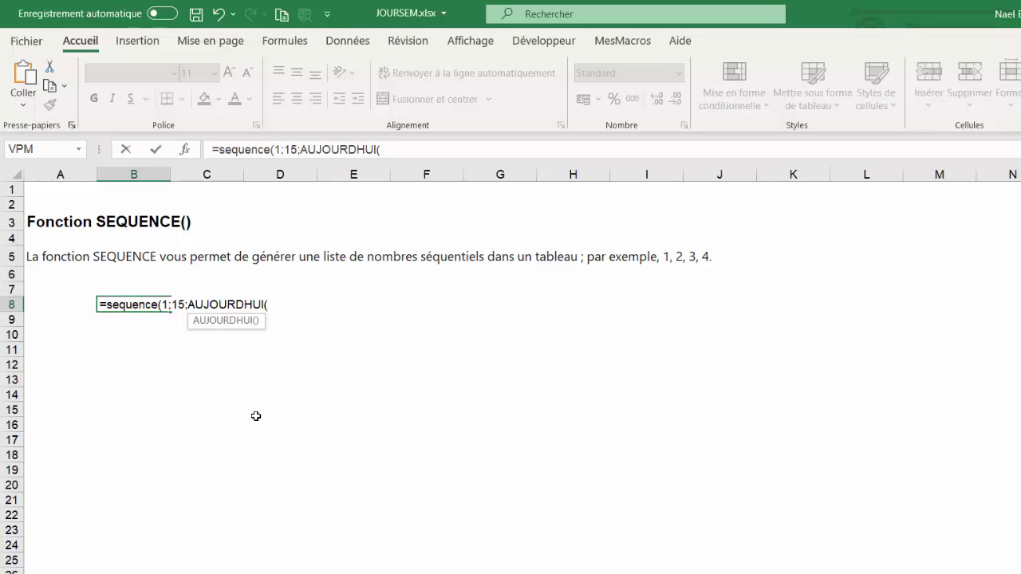
pyautogui.write(')')
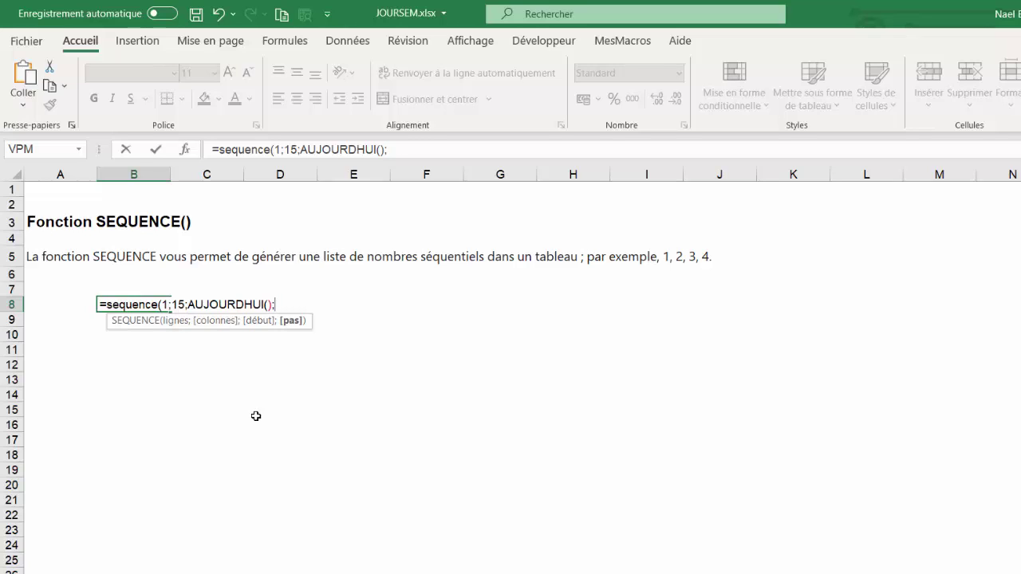
pyautogui.write('1')
pyautogui.write(')')
pyautogui.press('Return')
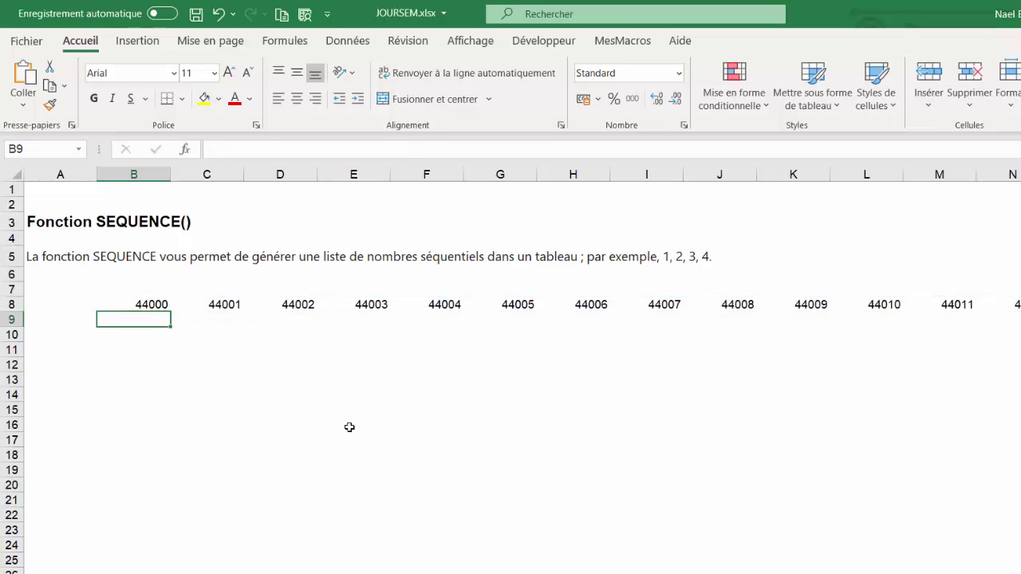
# - Format the spilled row 8 values as Date courte, reading 18/06/2020, 19/06/2020 onward
pyautogui.moveTo(157, 304); pyautogui.dragTo(1017, 304)
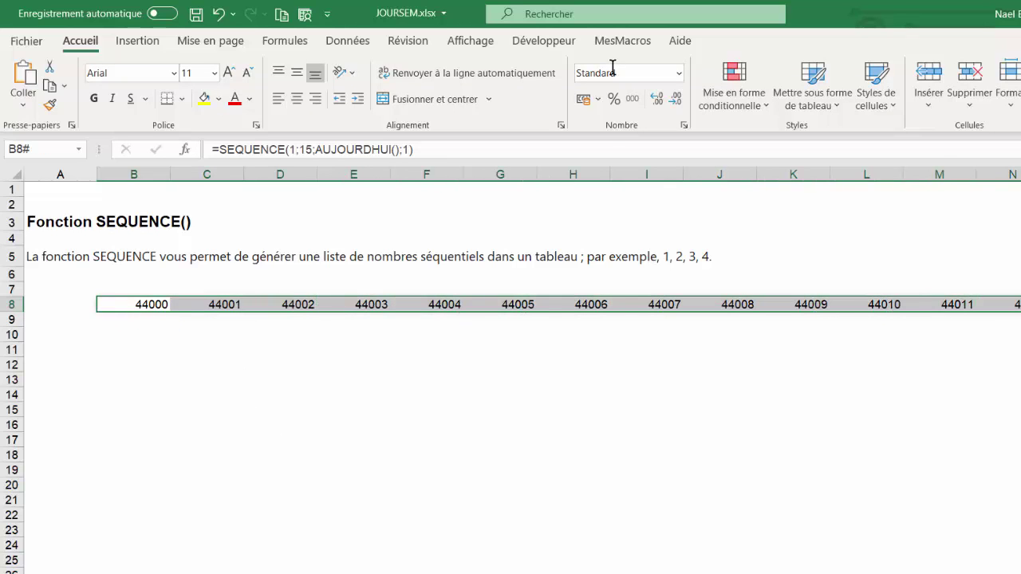
pyautogui.click(677, 76)
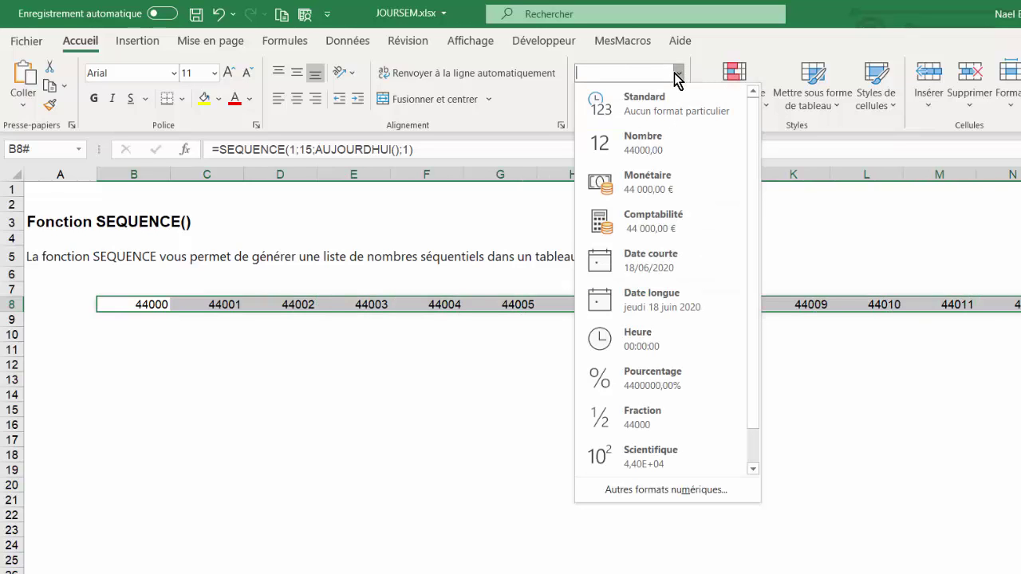
pyautogui.click(649, 260)
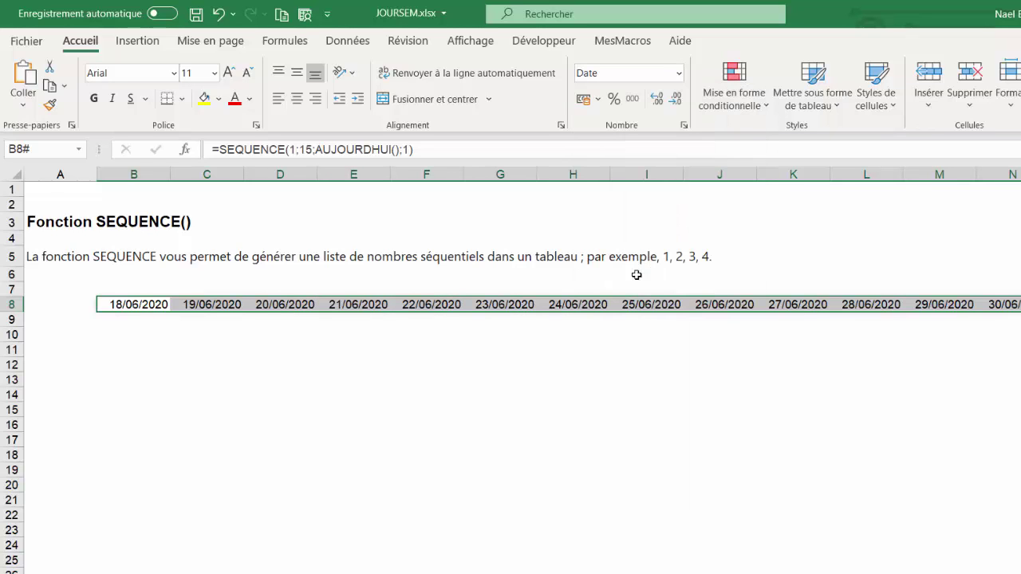
pyautogui.click(152, 308)
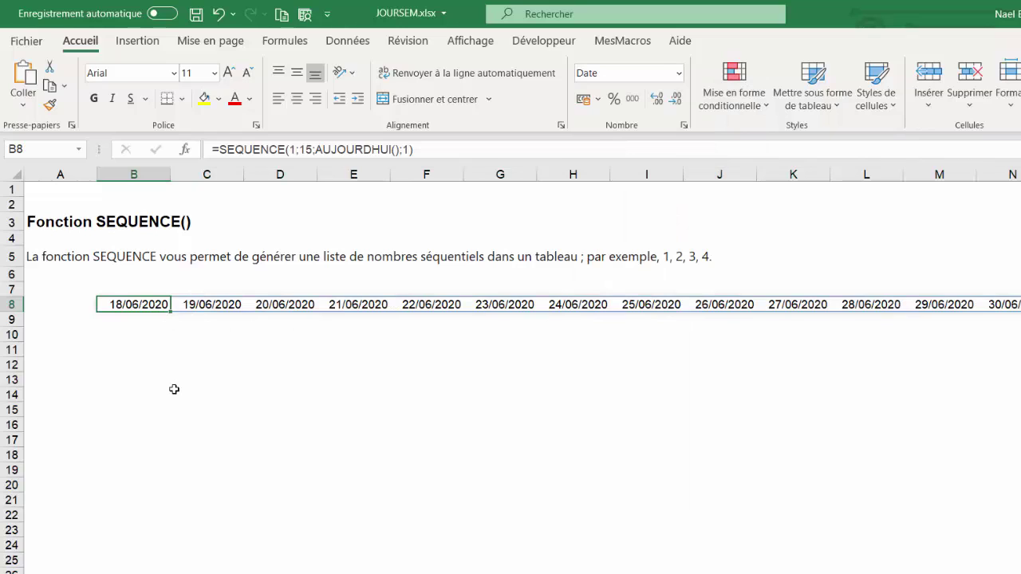
pyautogui.press('Right')
pyautogui.press('Right')
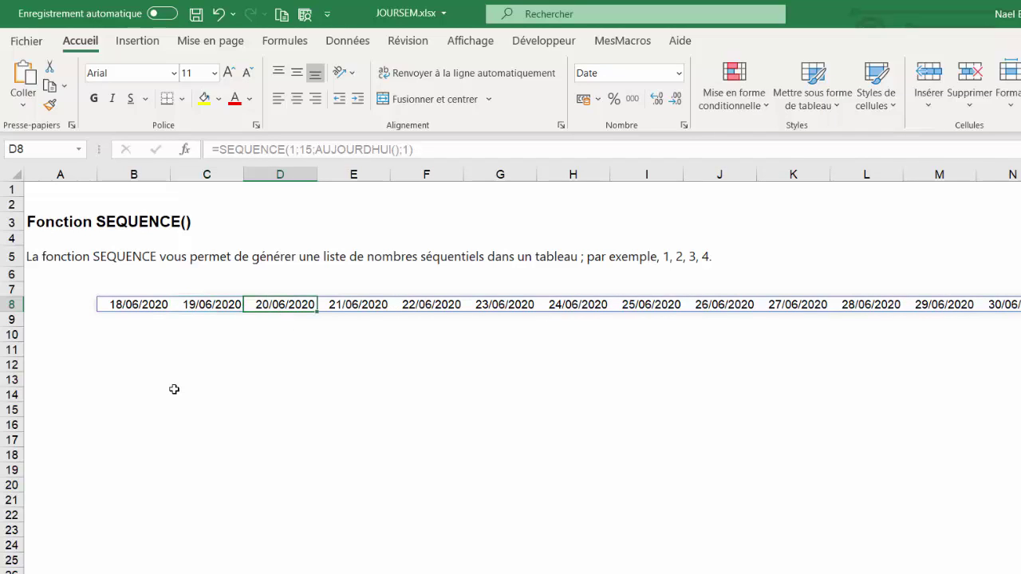
pyautogui.press('Right')
pyautogui.press('Right')
pyautogui.press('Right')
pyautogui.press('Right')
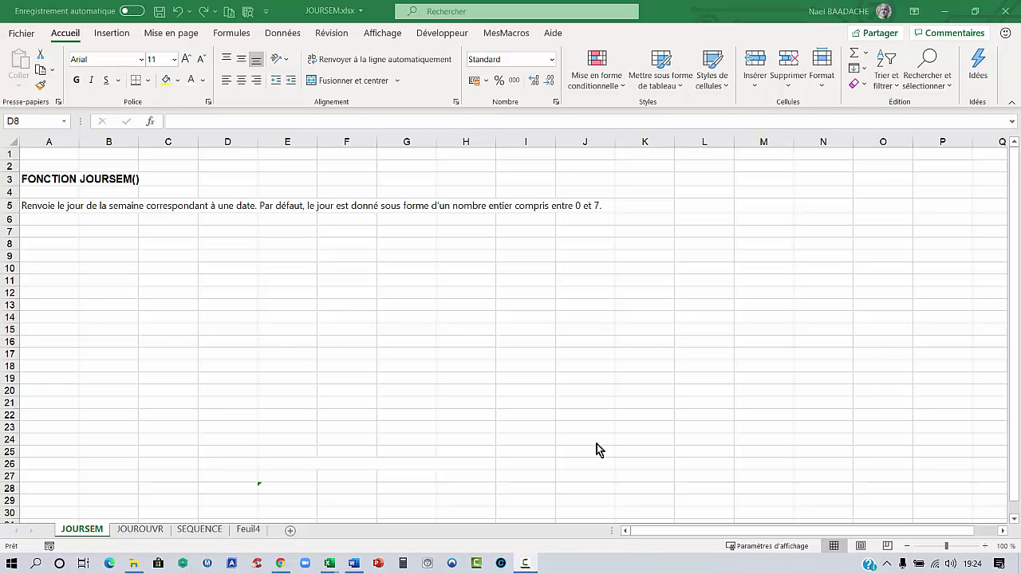
# - Enter the date 15/06/2020 in D8, then select D8:D18
pyautogui.click(228, 245)
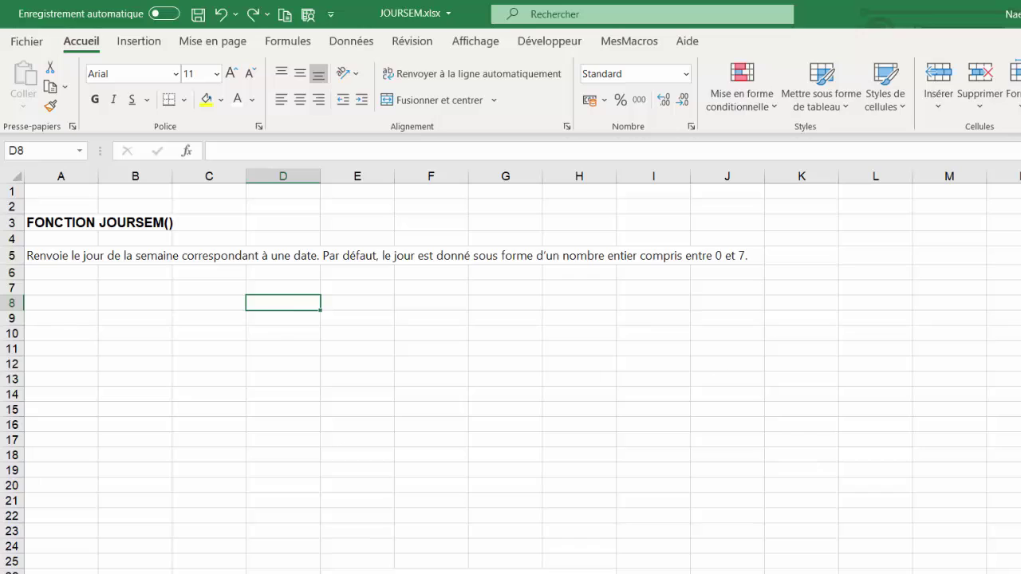
pyautogui.press('super+alt+d')
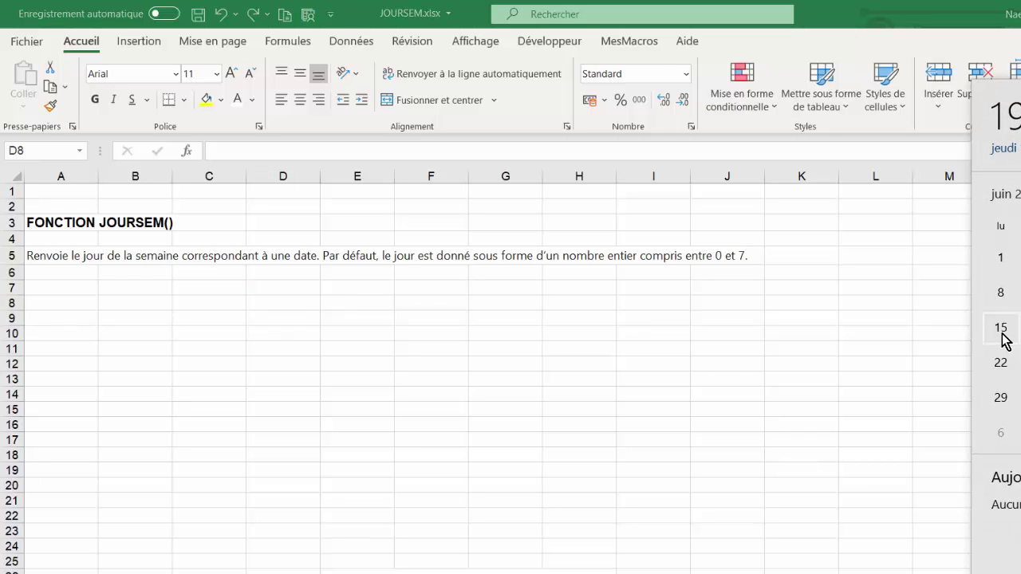
pyautogui.press('Escape')
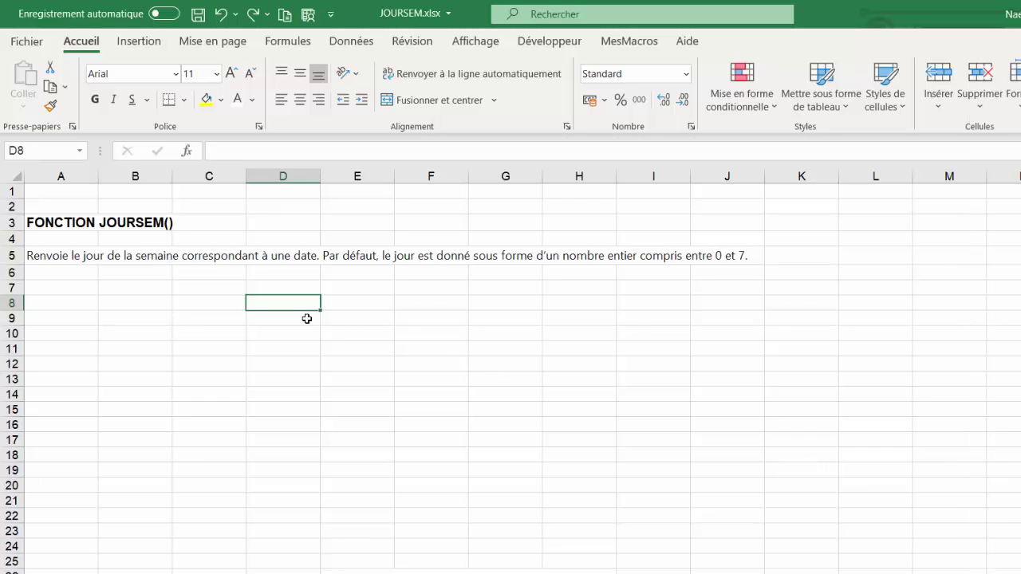
pyautogui.write('15/06/2020')
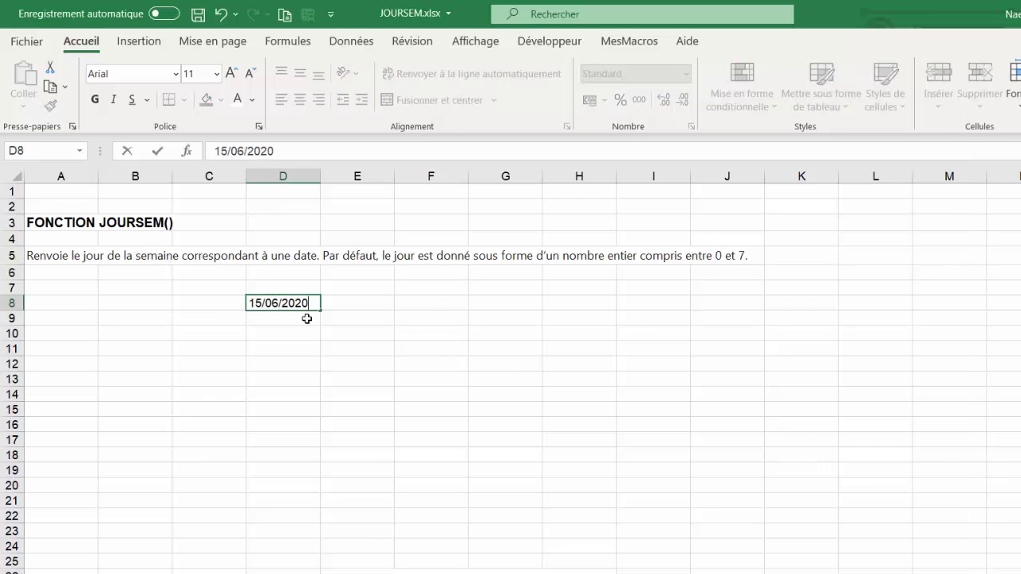
pyautogui.press('Return')
pyautogui.click(277, 303)
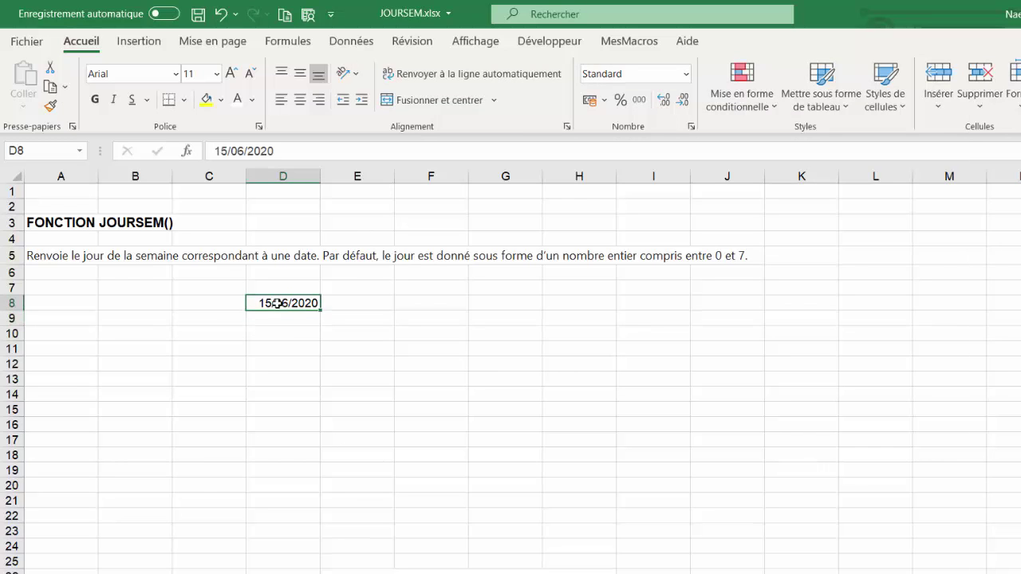
pyautogui.moveTo(277, 303); pyautogui.dragTo(291, 456)
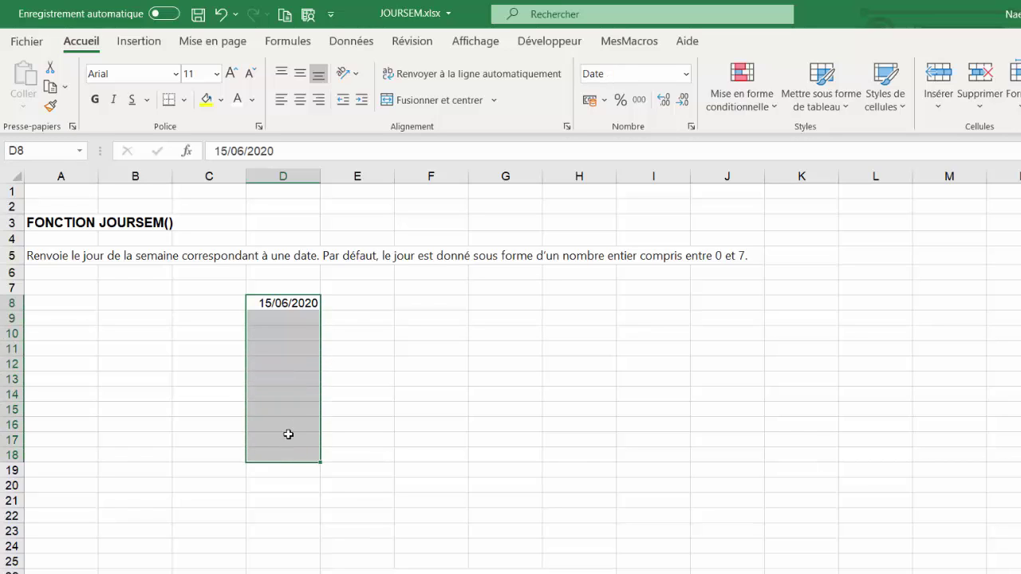
# - Apply the long weekday date format, fill dates to D14 (dimanche 21 juin 2020), and autofit column D
pyautogui.rightClick(275, 330)
pyautogui.click(319, 573)
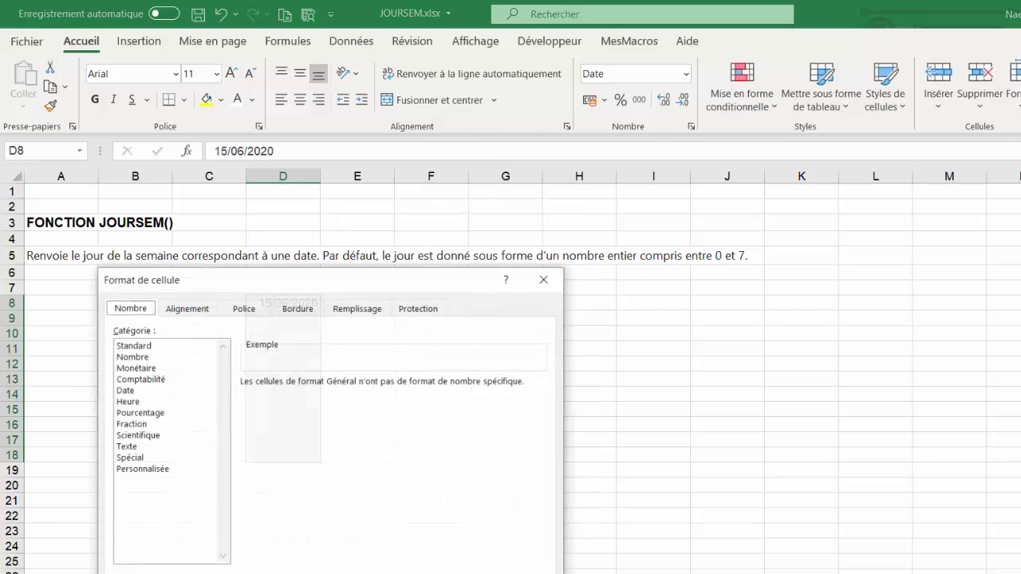
pyautogui.click(127, 391)
pyautogui.click(271, 408)
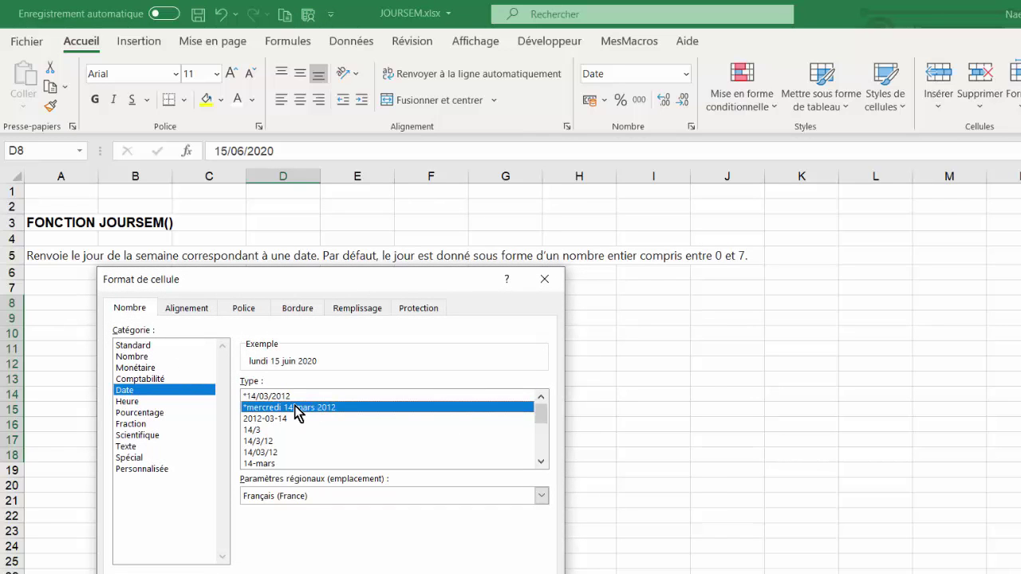
pyautogui.click(379, 573)
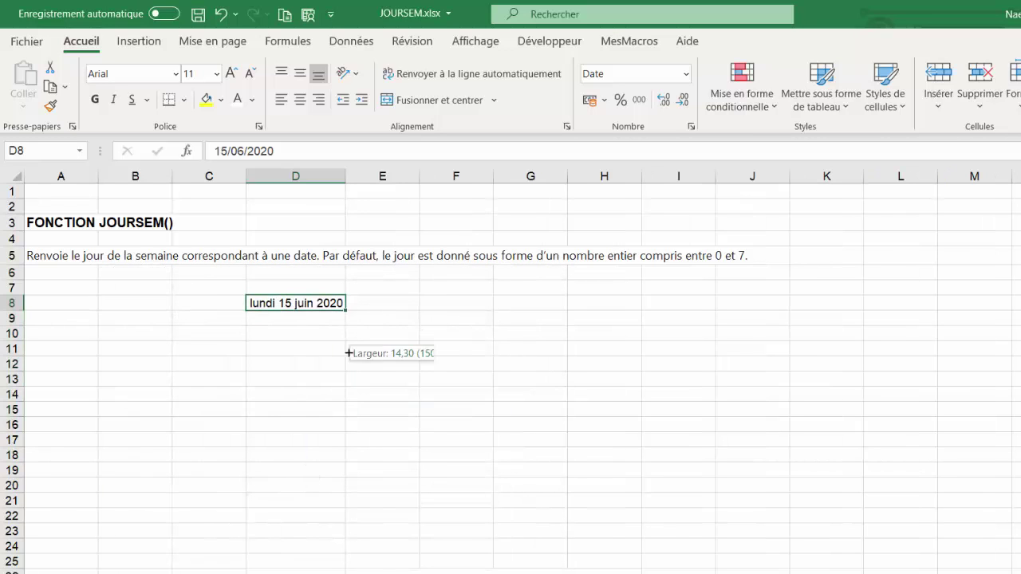
pyautogui.moveTo(346, 310)
pyautogui.mouseDown()
pyautogui.moveTo(346, 430)
pyautogui.moveTo(346, 408)
pyautogui.mouseUp()
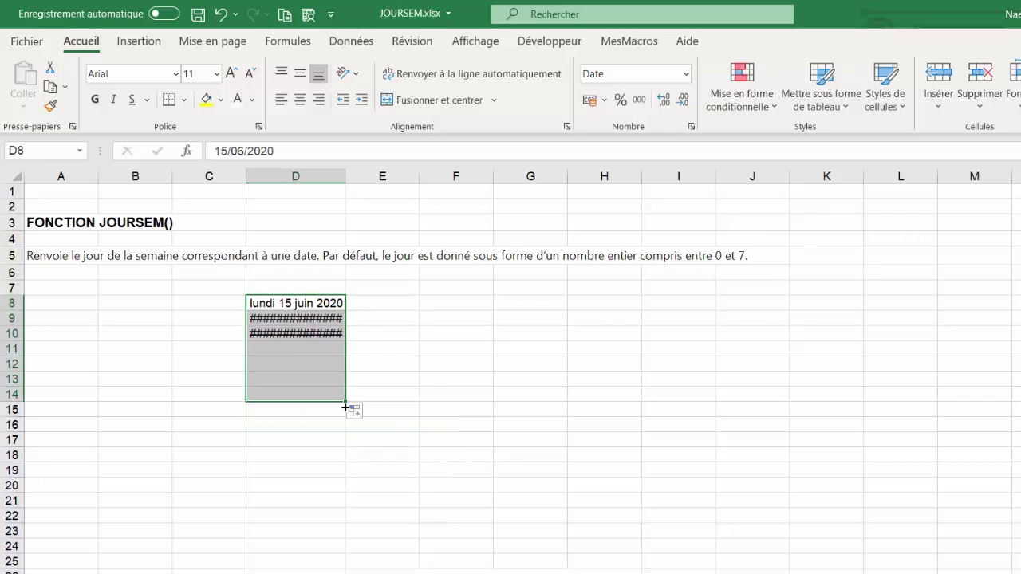
pyautogui.doubleClick(346, 175)
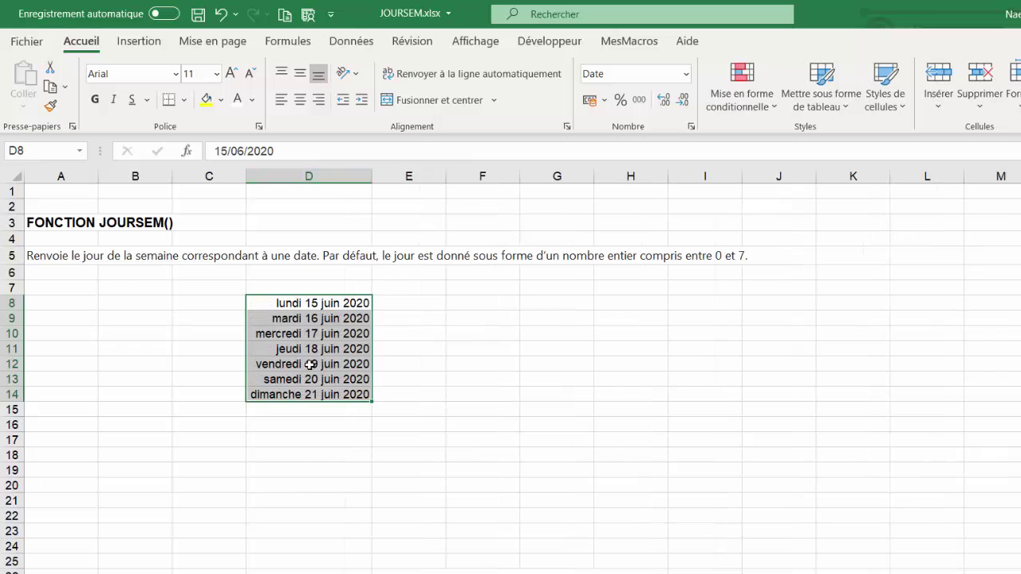
# - Enter =JOURSEM(D8;2) in E8, returning 1 for lundi 15 juin 2020
pyautogui.click(310, 365)
pyautogui.click(403, 306)
pyautogui.write('=')
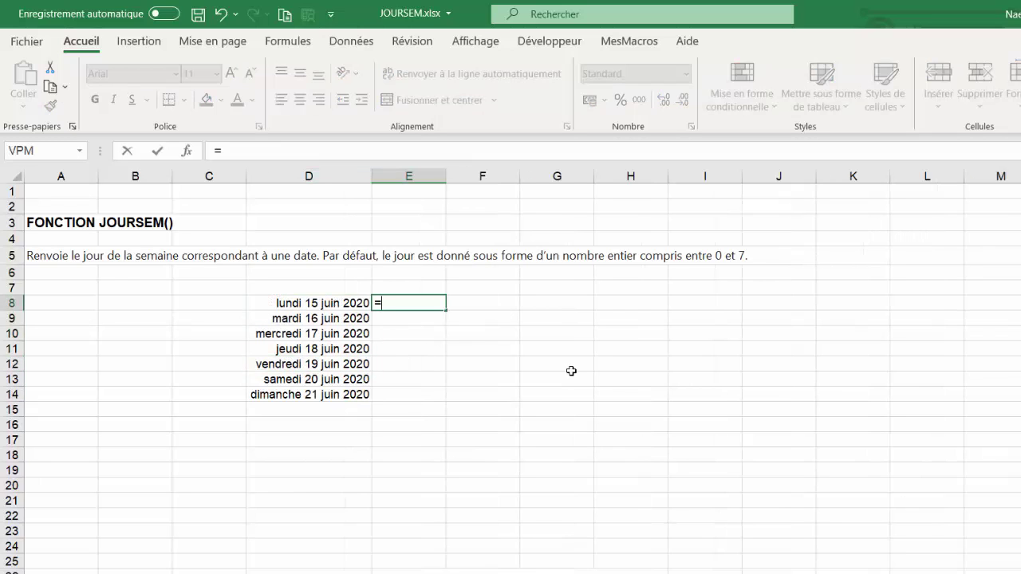
pyautogui.write('joursem(')
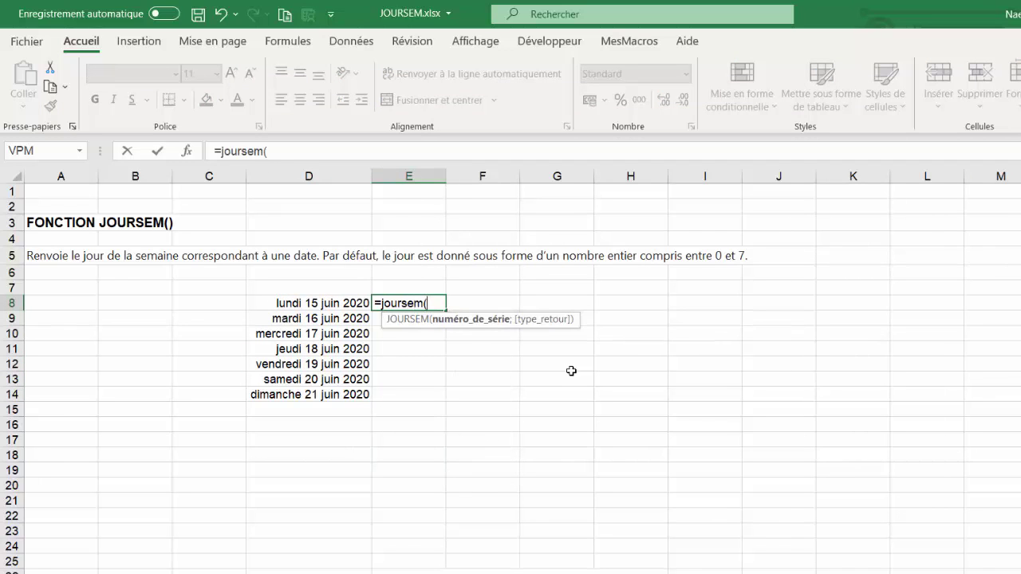
pyautogui.click(297, 304)
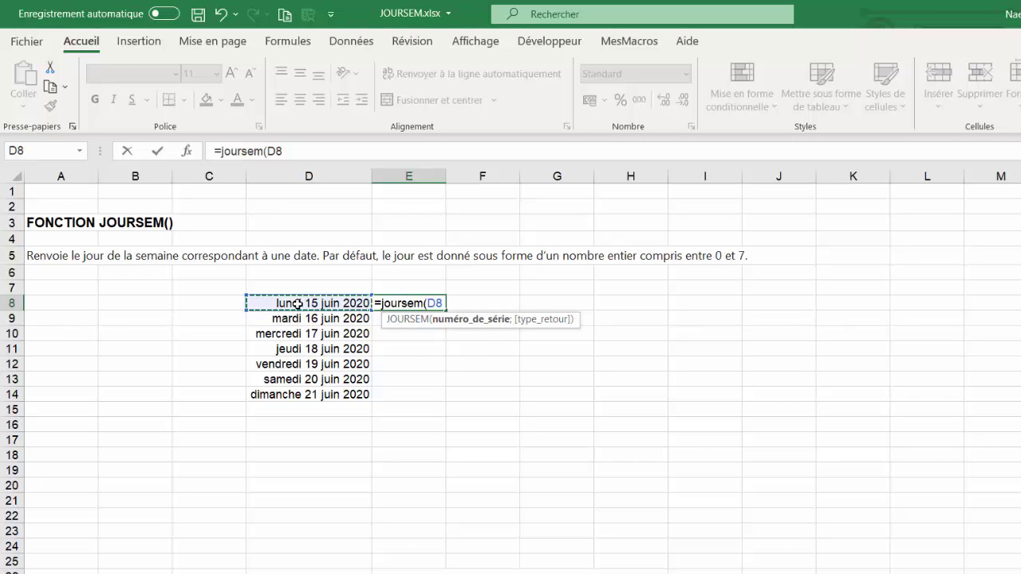
pyautogui.write(';')
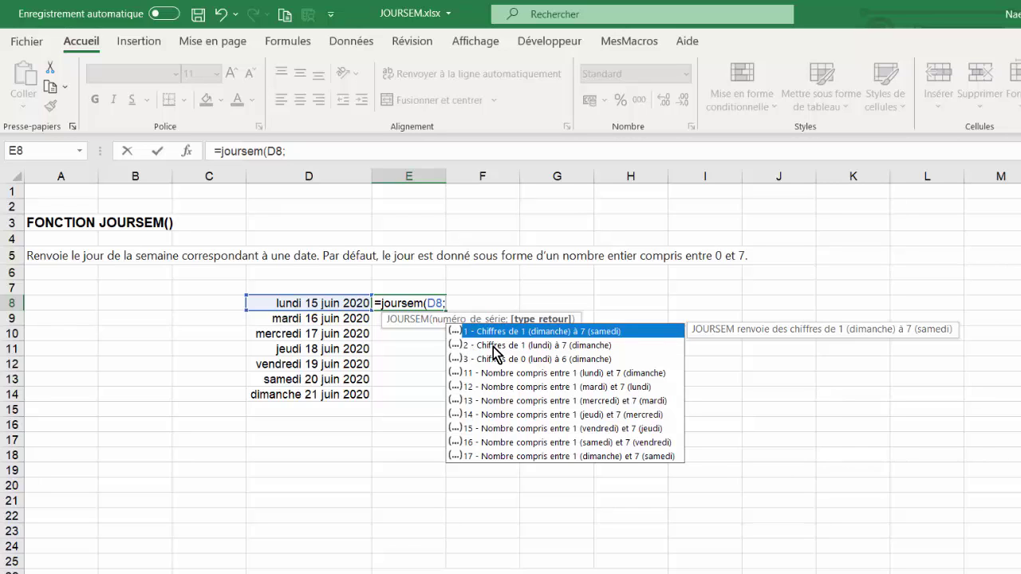
pyautogui.write('2')
pyautogui.write(')')
pyautogui.press('Return')
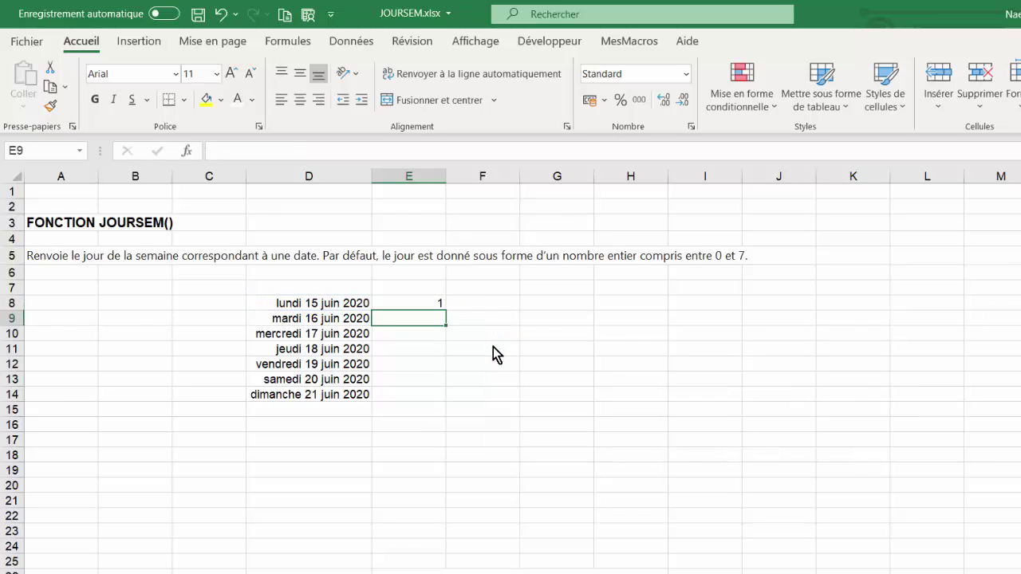
# - Copy the JOURSEM formula from E8 down to E14
pyautogui.click(416, 303)
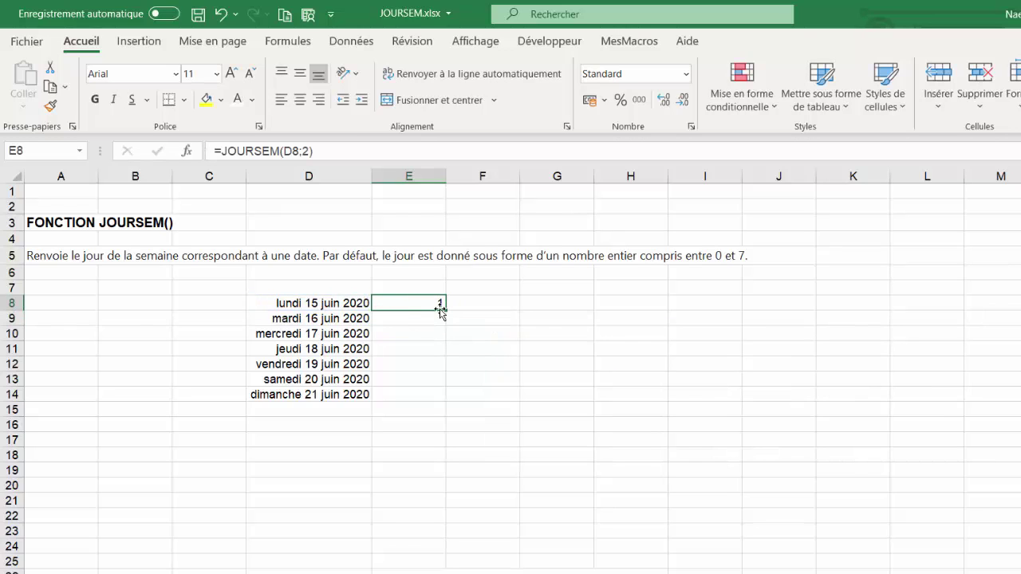
pyautogui.moveTo(446, 315); pyautogui.dragTo(434, 403)
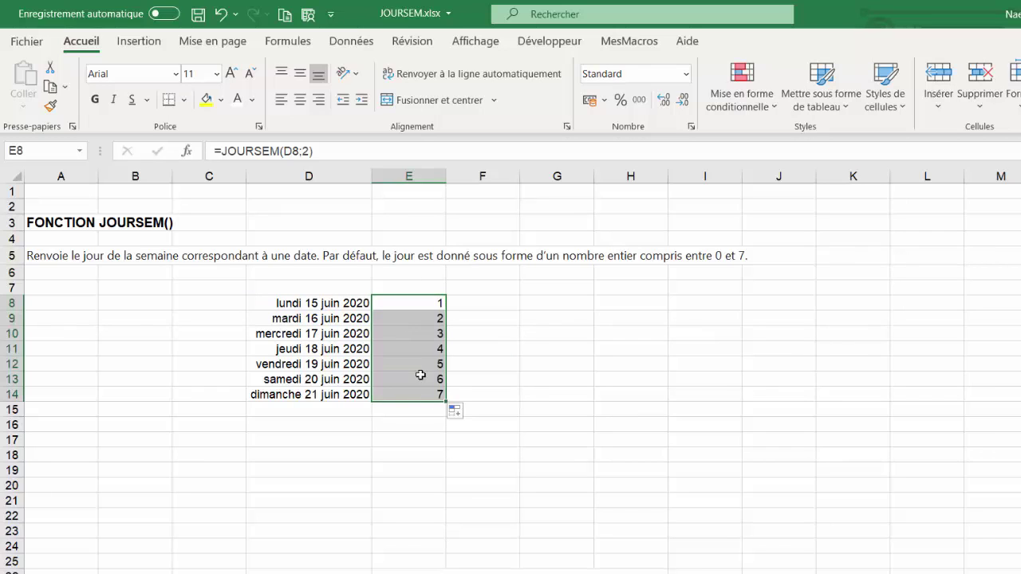
pyautogui.click(417, 396)
# - Check the copied weekday formulas in E13 and E14
pyautogui.moveTo(418, 302); pyautogui.dragTo(410, 392)
pyautogui.click(436, 306)
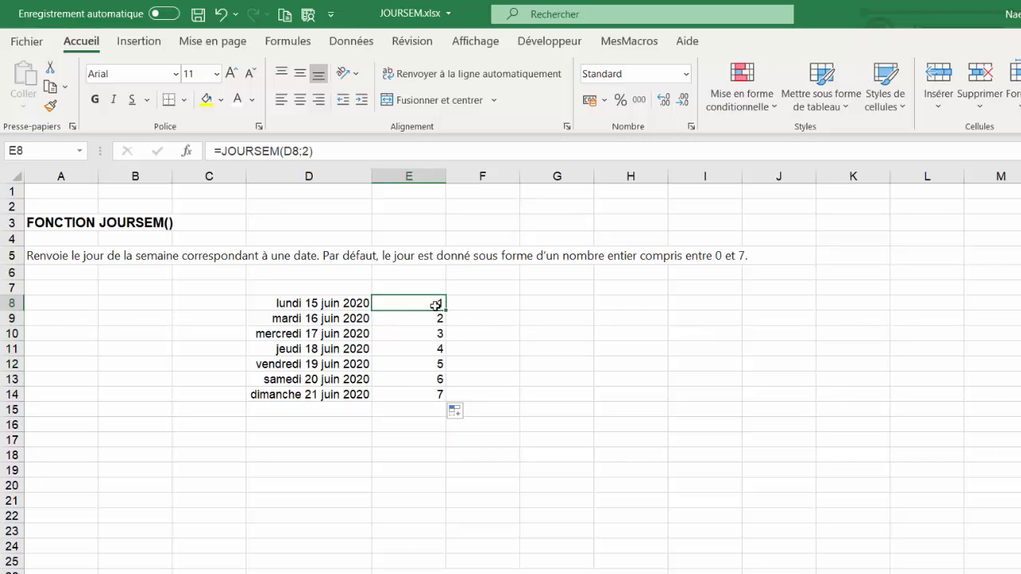
pyautogui.moveTo(436, 305); pyautogui.dragTo(415, 397)
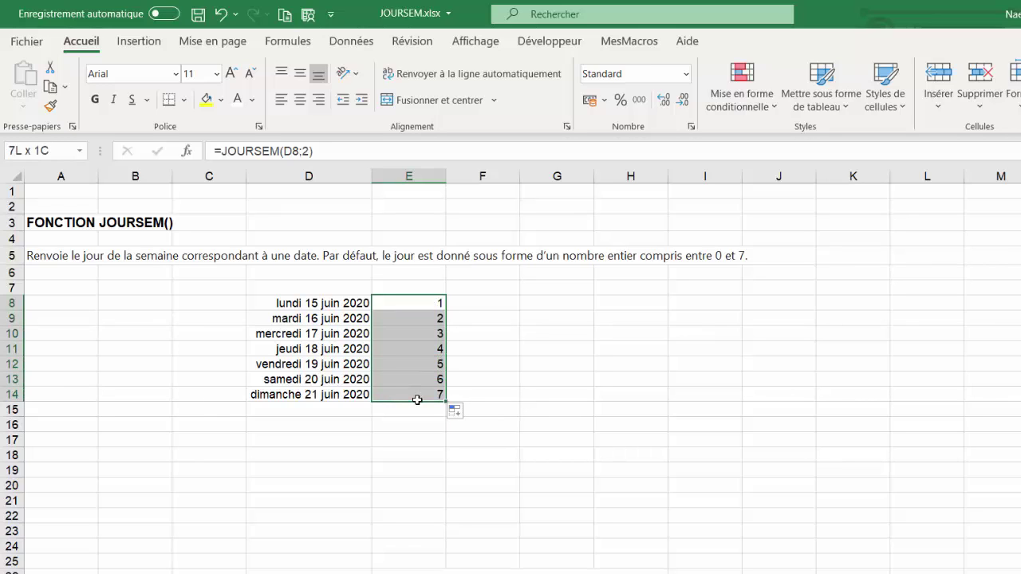
pyautogui.click(416, 381)
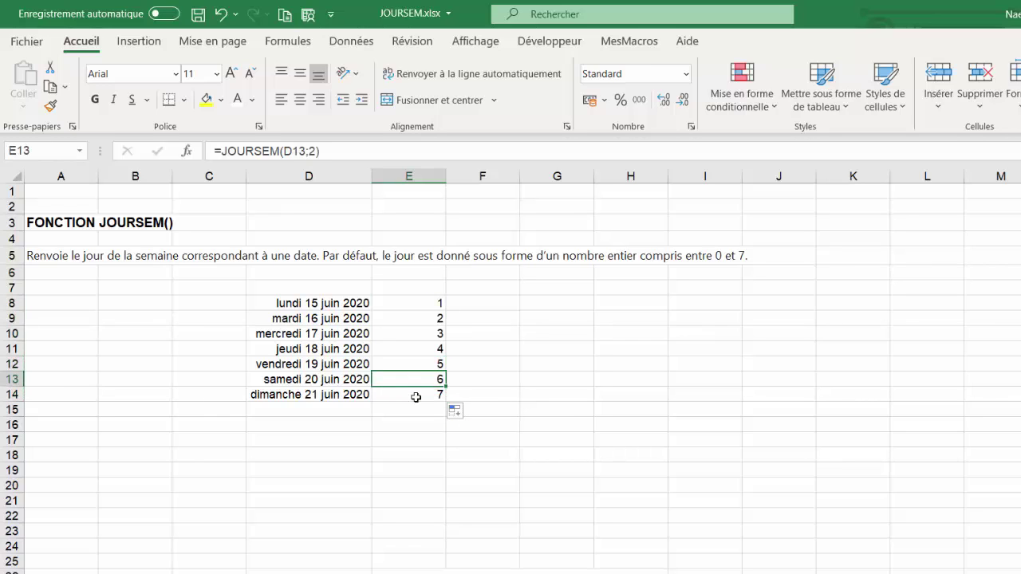
pyautogui.click(415, 396)
pyautogui.click(413, 380)
pyautogui.click(412, 394)
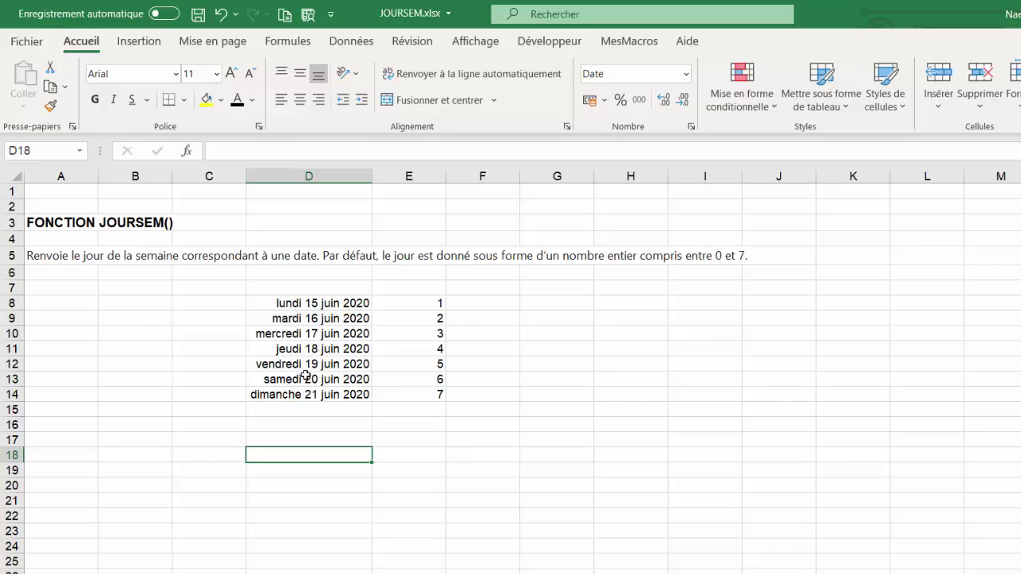
# - Extend the date series from D14 down to mardi 30 juin 2020 in D23
pyautogui.click(305, 376)
pyautogui.click(303, 392)
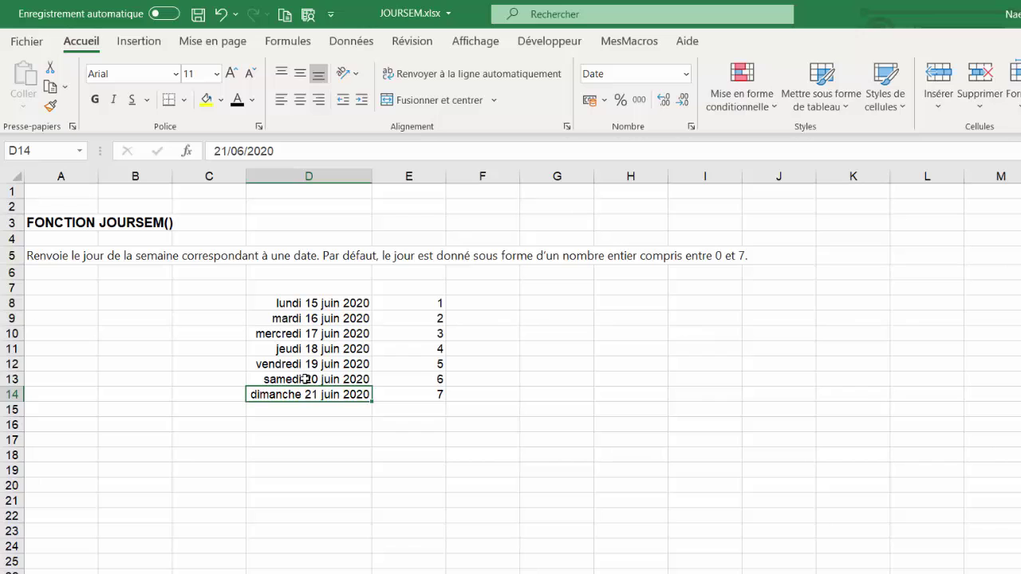
pyautogui.moveTo(306, 379); pyautogui.dragTo(307, 395)
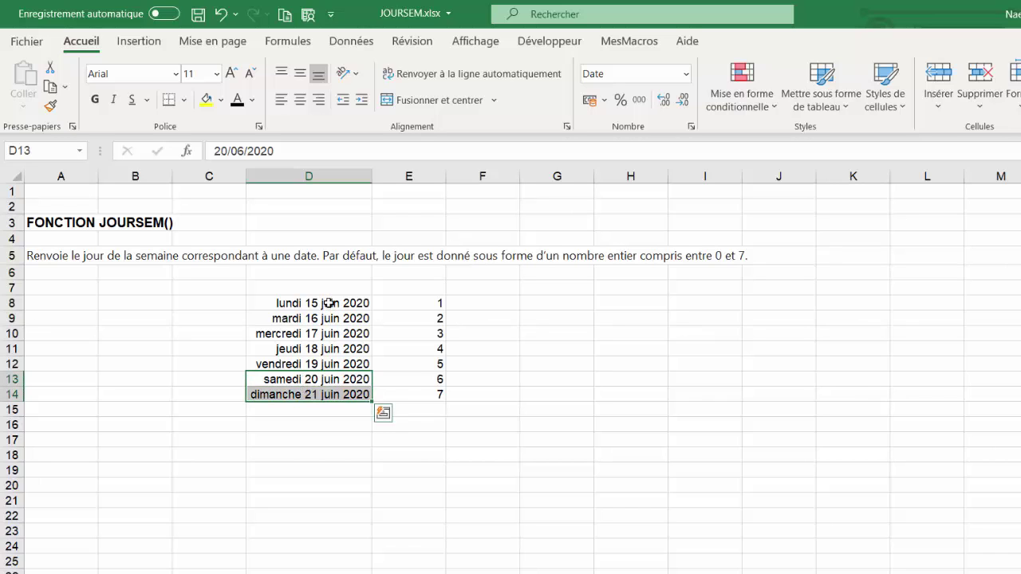
pyautogui.moveTo(328, 303); pyautogui.dragTo(328, 391)
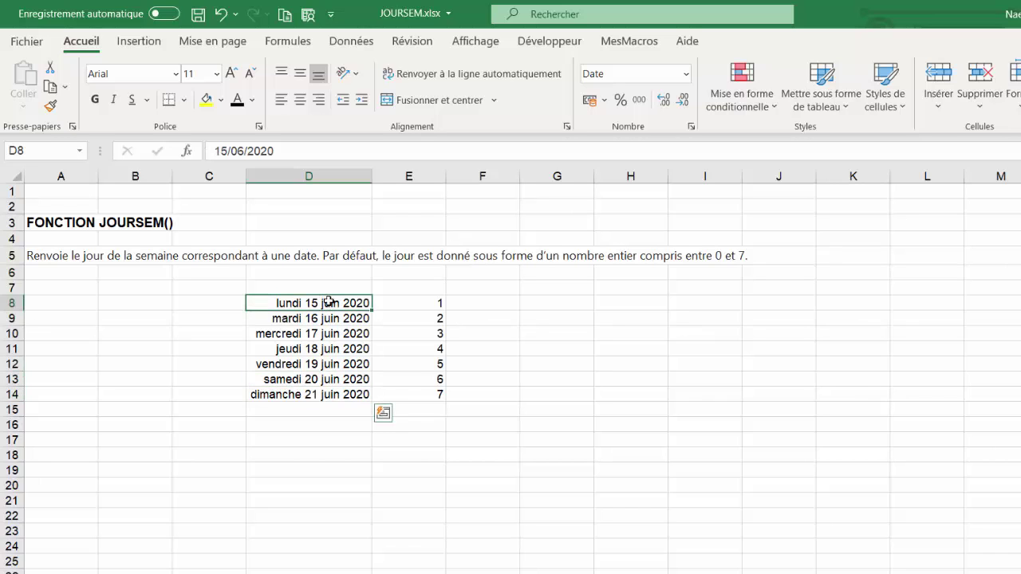
pyautogui.click(321, 378)
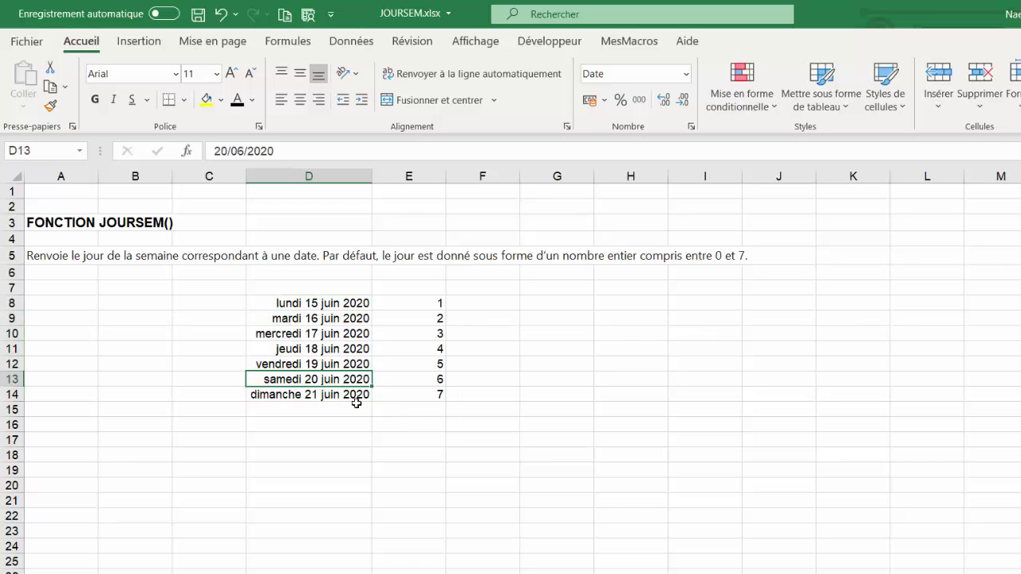
pyautogui.click(355, 396)
pyautogui.moveTo(371, 401); pyautogui.dragTo(365, 534)
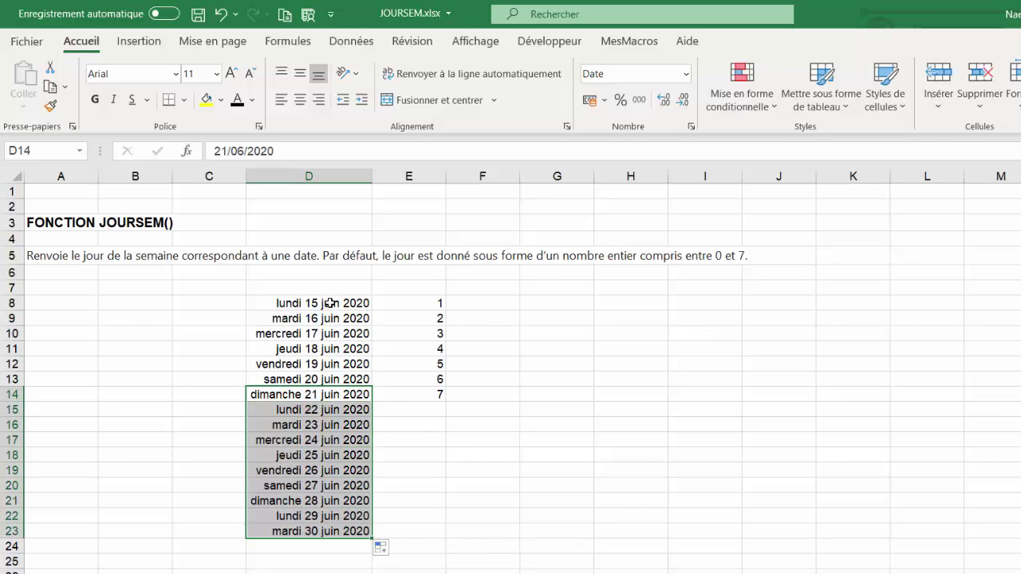
pyautogui.moveTo(330, 304); pyautogui.dragTo(337, 529)
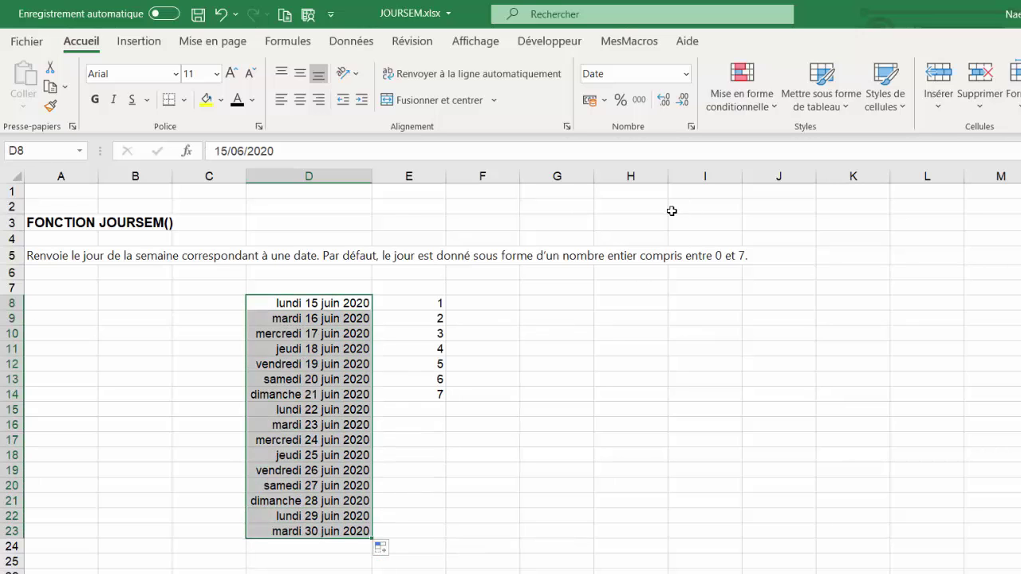
# - Review the weekday formulas in E13 and E14 and open E14's formula for editing
pyautogui.click(418, 379)
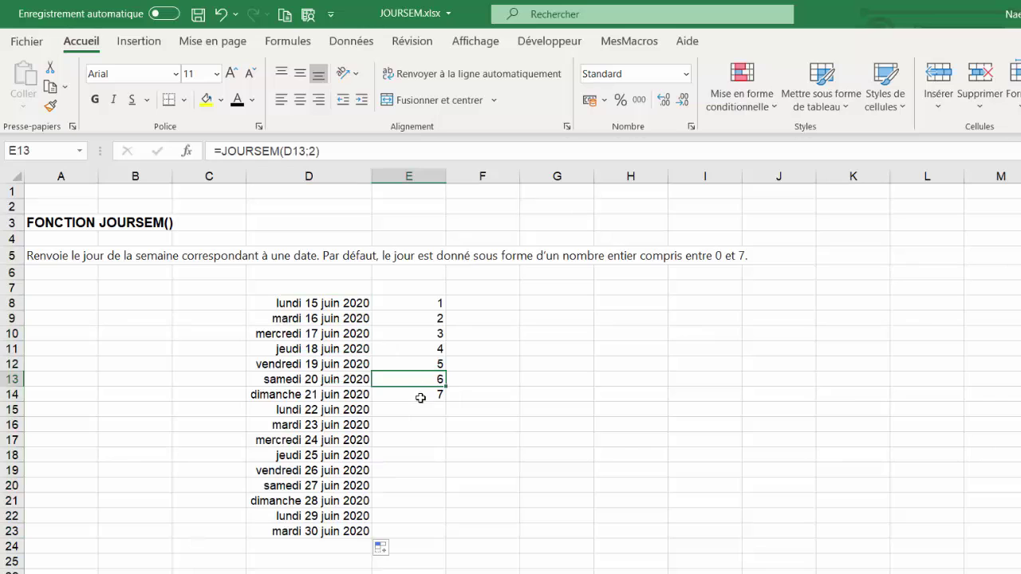
pyautogui.click(419, 396)
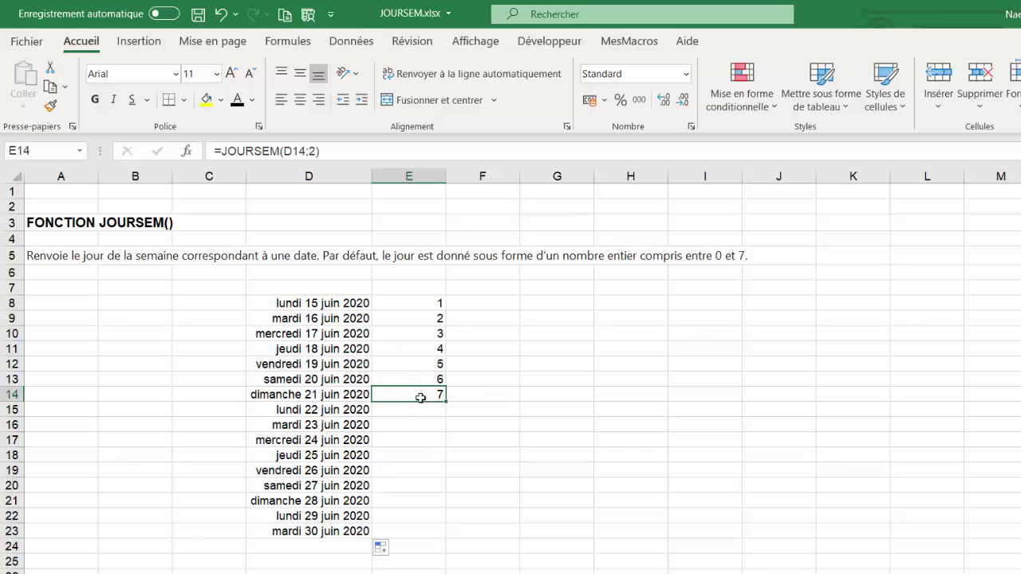
pyautogui.click(323, 380)
pyautogui.click(324, 396)
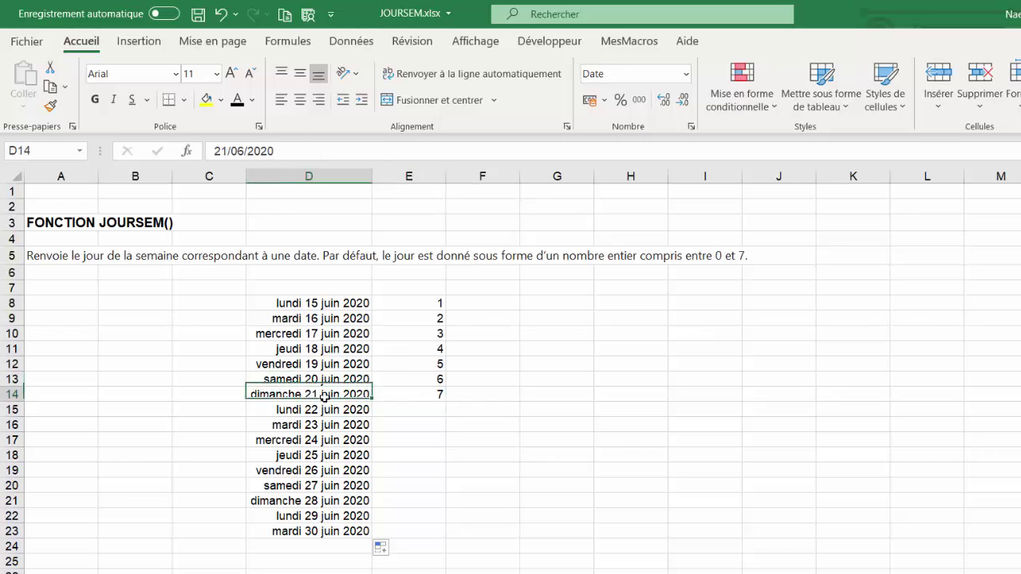
pyautogui.click(425, 392)
pyautogui.doubleClick(425, 391)
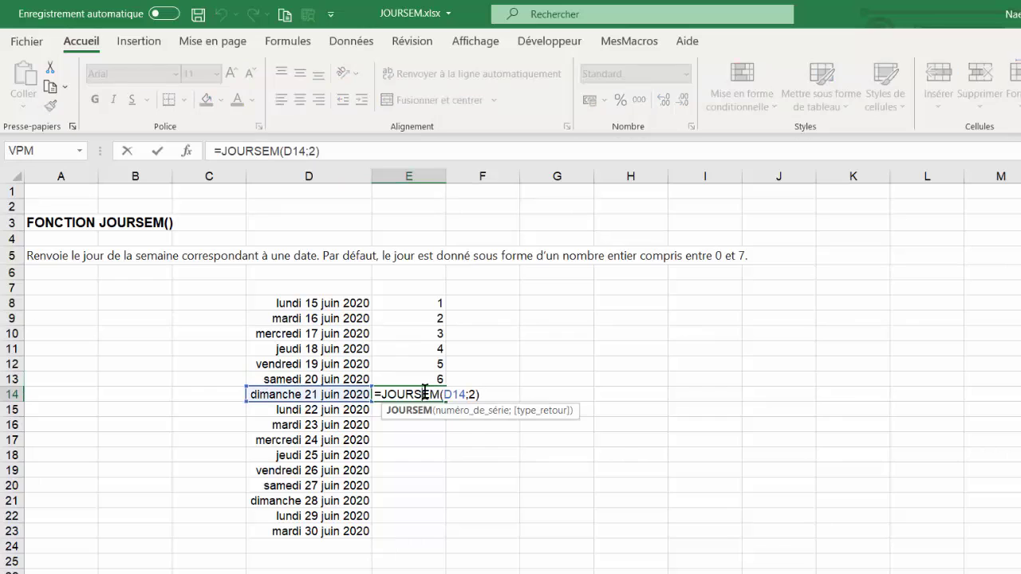
# - Confirm =JOURSEM(D14;2) in E14, undoing a stray change
pyautogui.click(471, 394)
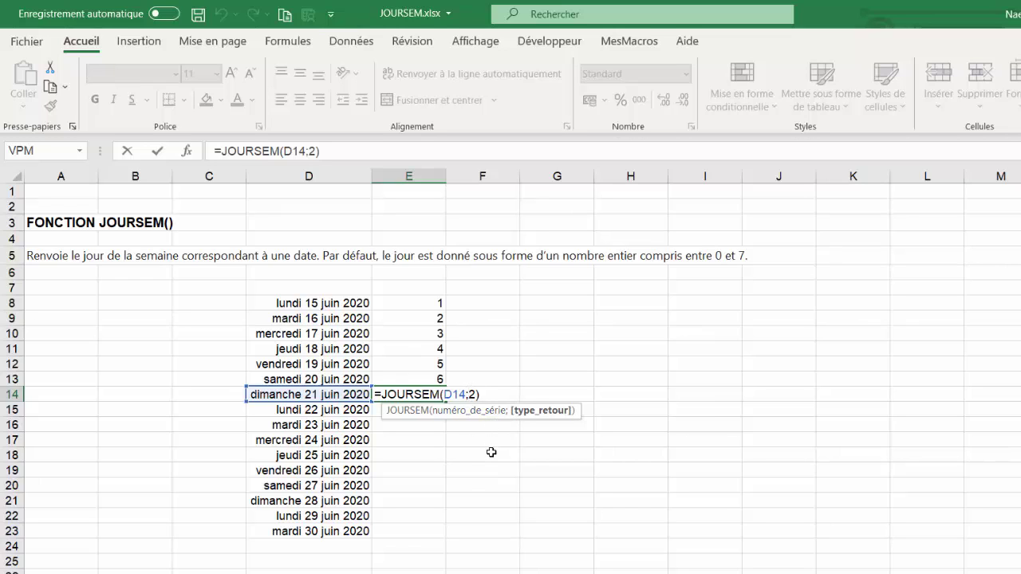
pyautogui.hotkey('ctrl', 'Return')
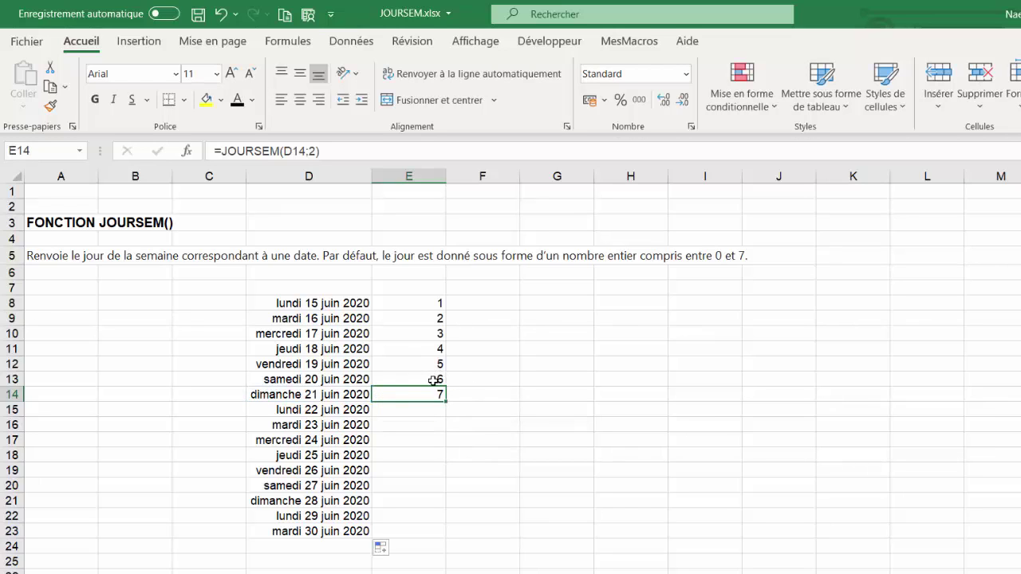
pyautogui.click(431, 380)
pyautogui.click(427, 393)
pyautogui.hotkey('ctrl', 'z')
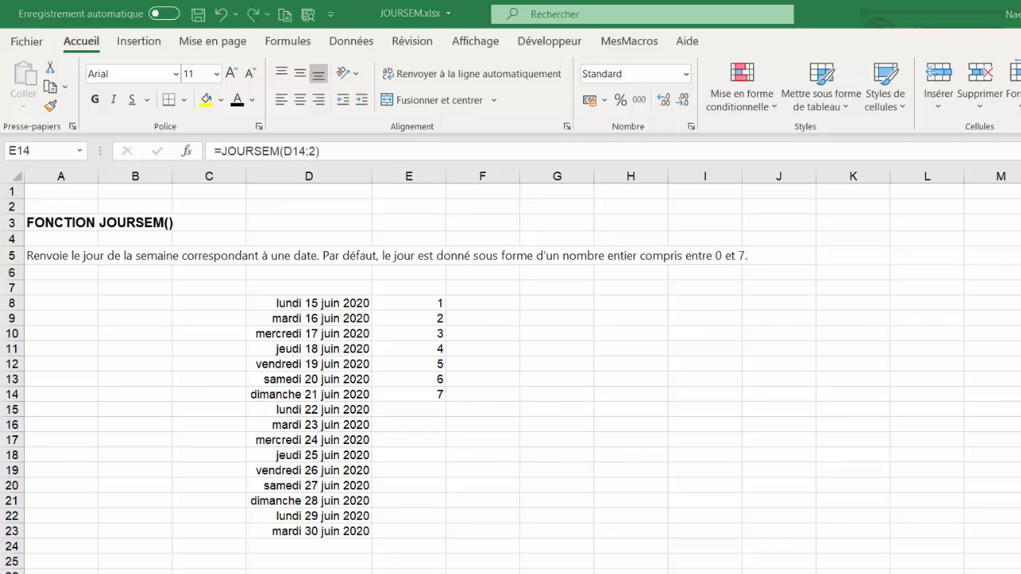
pyautogui.click(415, 391)
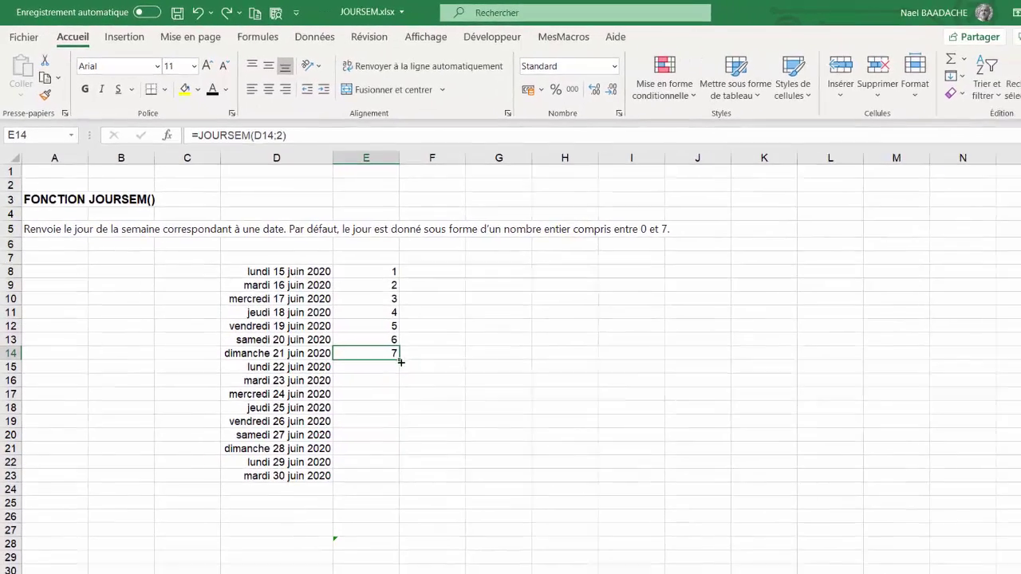
# - Fill the weekday formula down to E23 and verify the results for 27 and 28 June
pyautogui.moveTo(439, 396); pyautogui.dragTo(440, 534)
pyautogui.moveTo(350, 429); pyautogui.dragTo(350, 430)
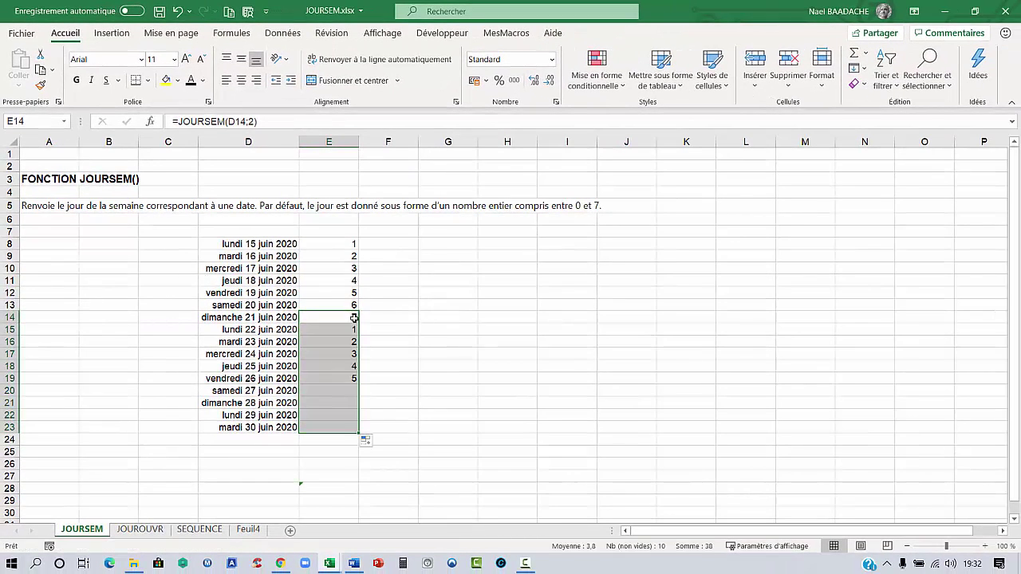
pyautogui.click(317, 330)
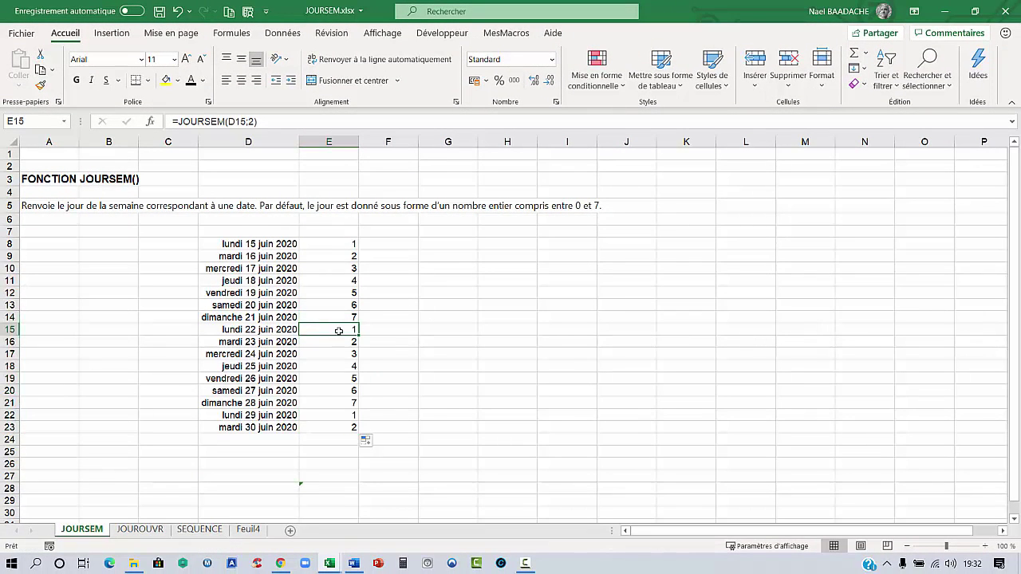
pyautogui.click(279, 391)
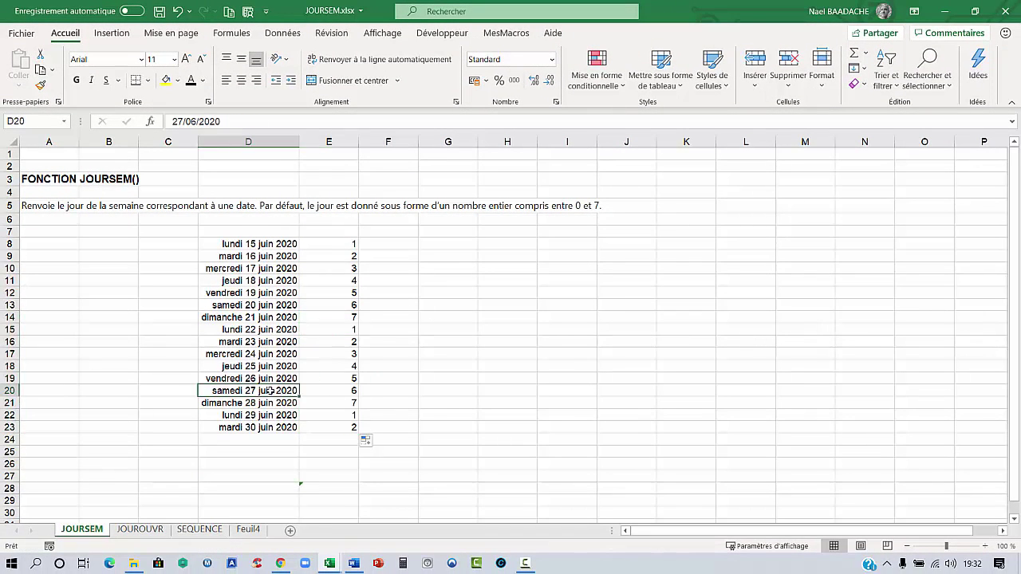
pyautogui.click(273, 402)
pyautogui.click(350, 389)
pyautogui.click(349, 402)
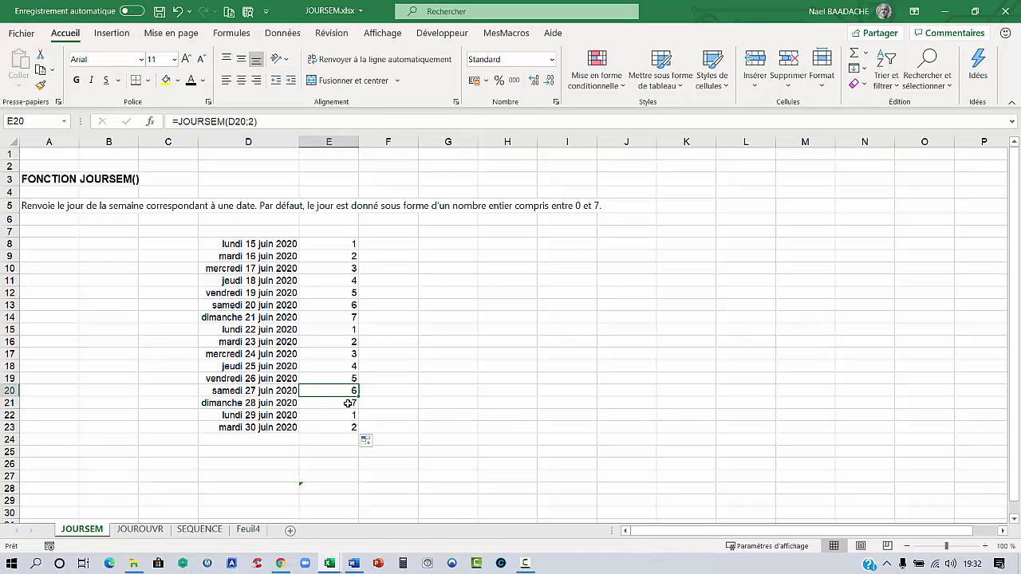
pyautogui.click(252, 243)
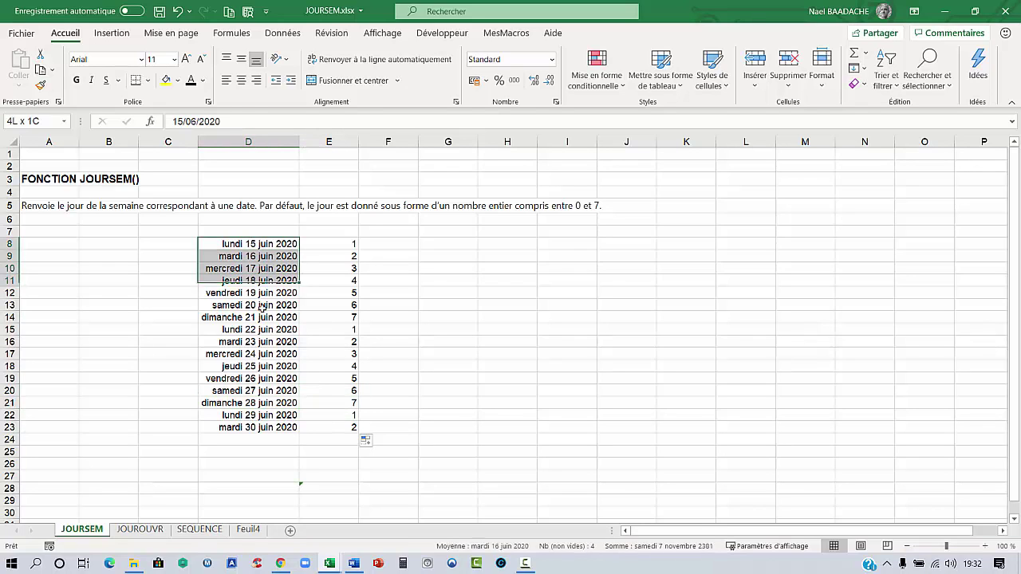
# - Start a new formula-based conditional formatting rule for dates D8:D23
pyautogui.moveTo(253, 244); pyautogui.dragTo(255, 428)
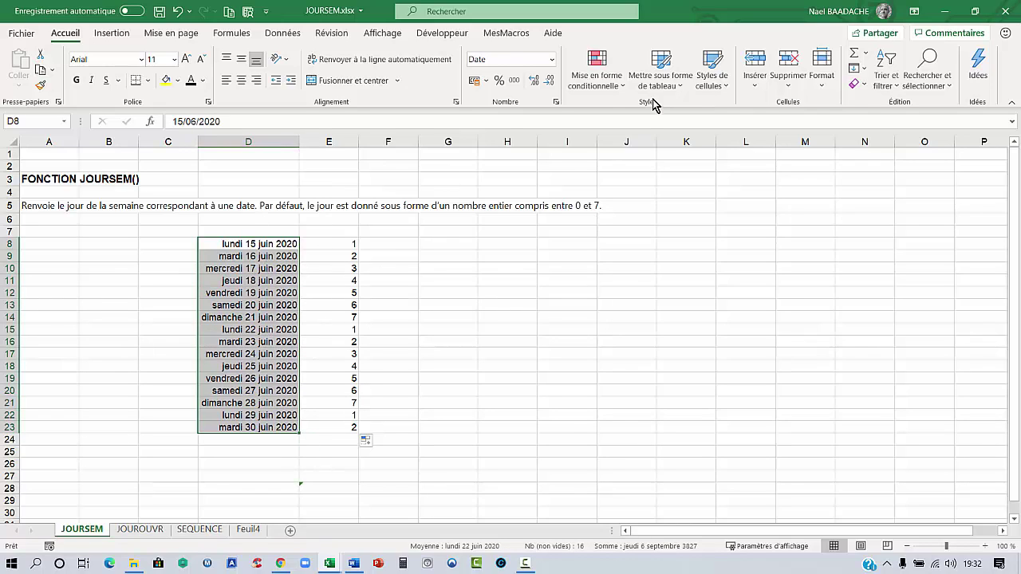
pyautogui.click(615, 91)
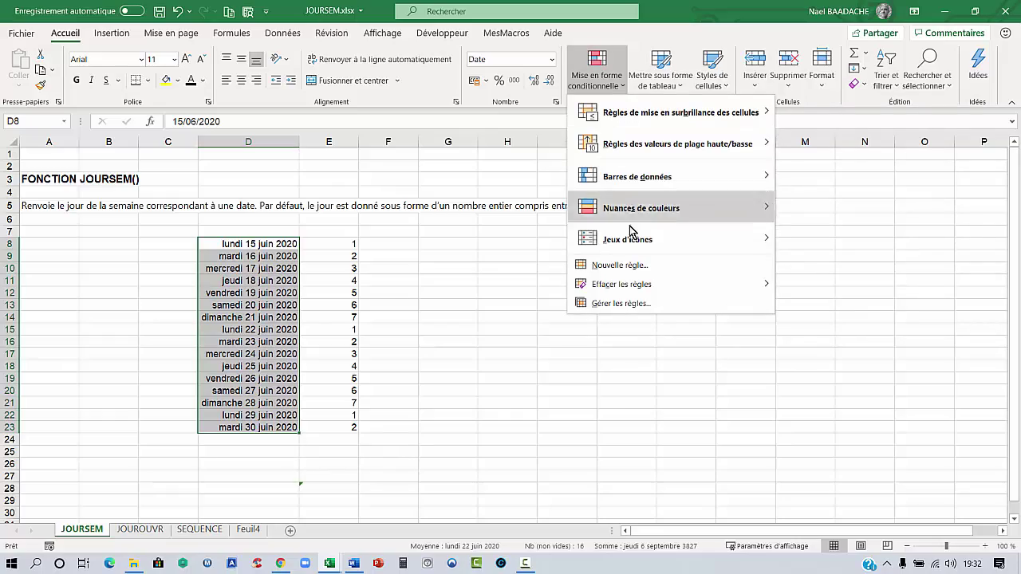
pyautogui.click(627, 266)
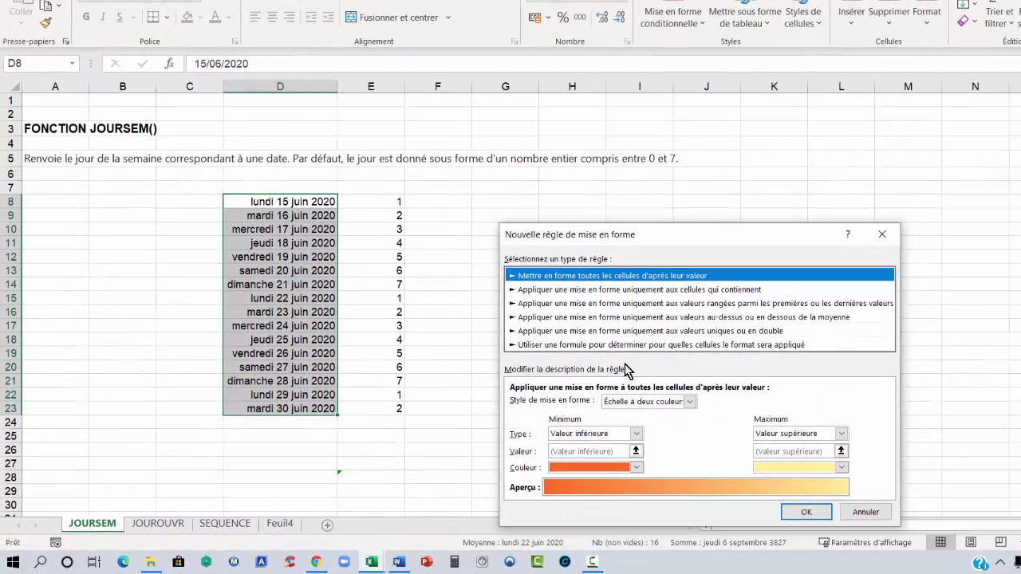
pyautogui.click(580, 358)
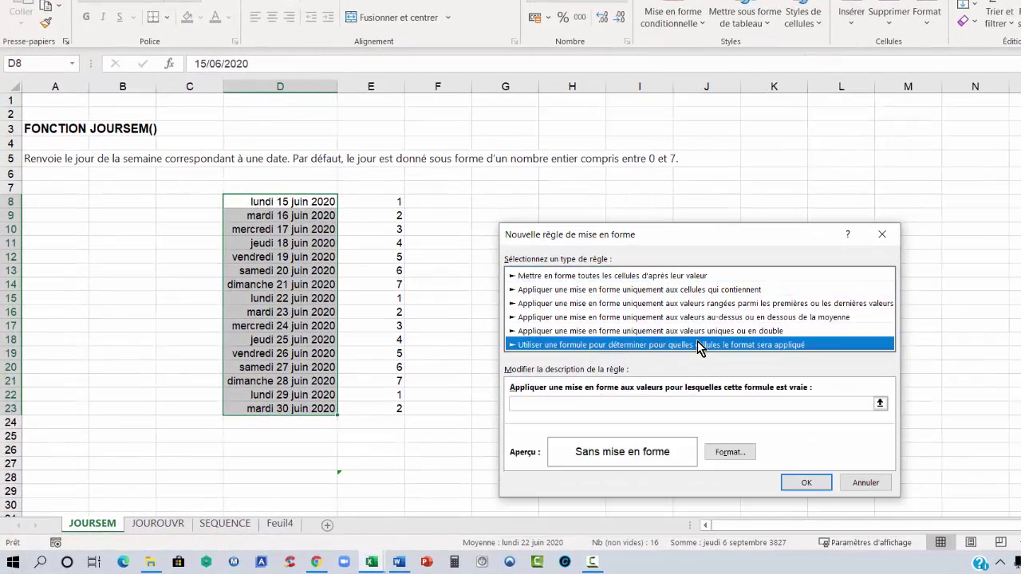
pyautogui.click(598, 400)
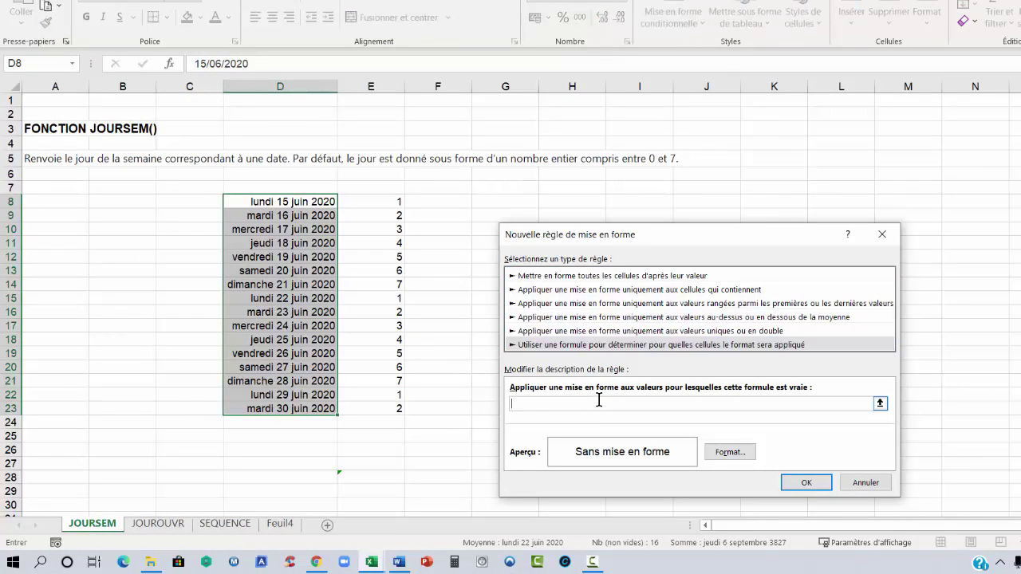
# - Enter the rule formula =JOURSEM($D8;2)>5 to target weekend dates
pyautogui.write('=JOUR')
pyautogui.write('SEM(')
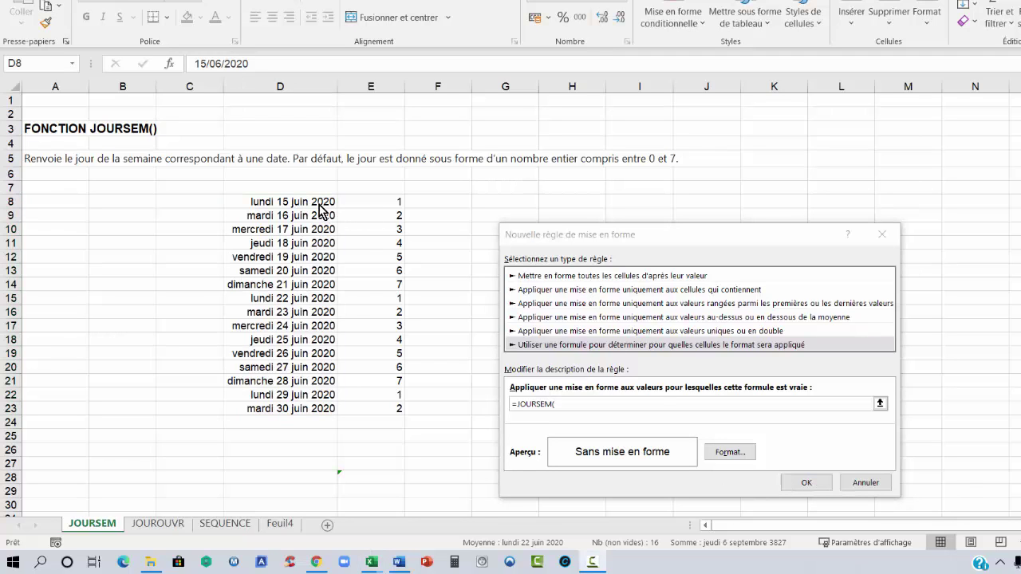
pyautogui.click(588, 405)
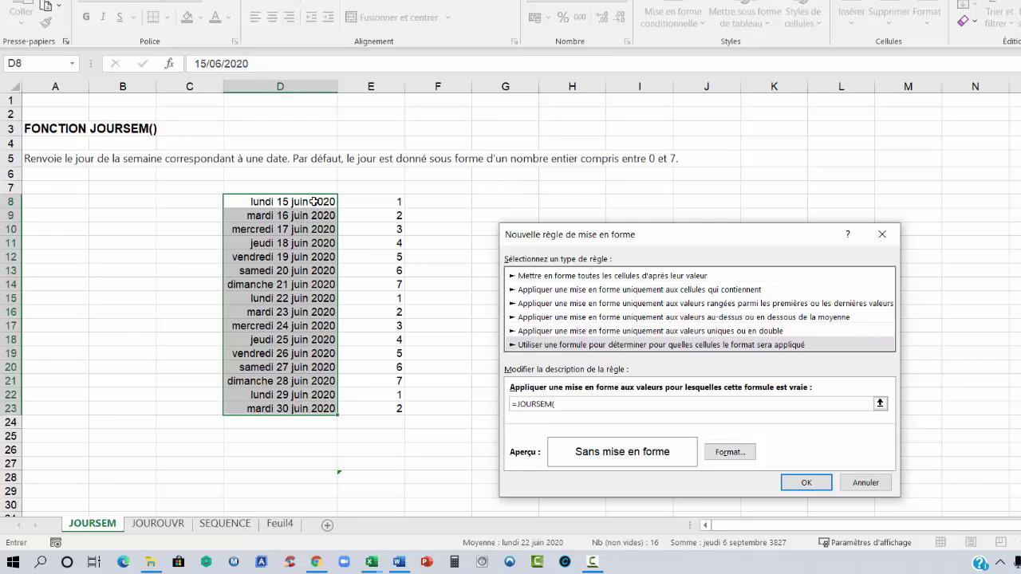
pyautogui.click(314, 201)
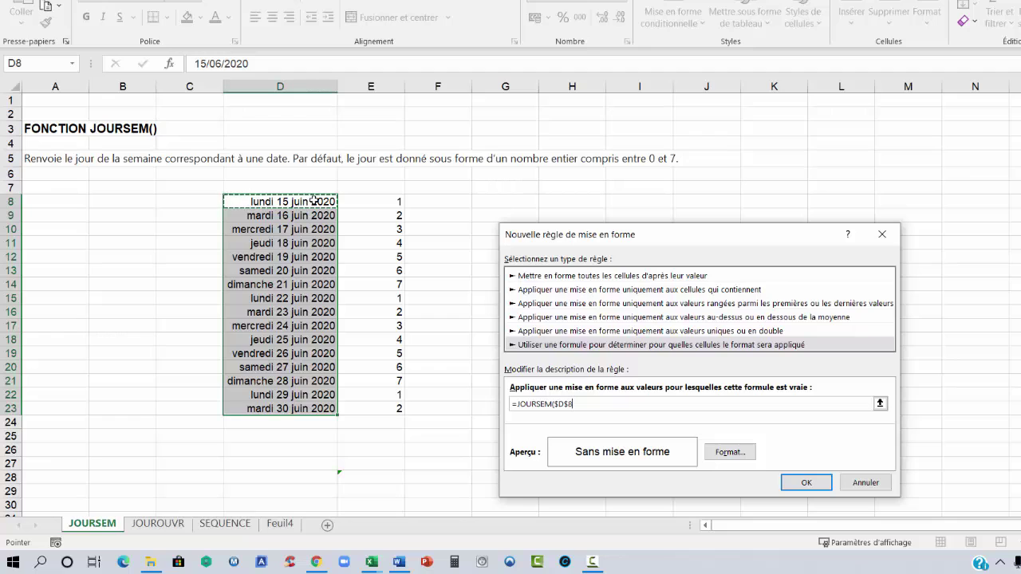
pyautogui.press('F4')
pyautogui.press('F4')
pyautogui.write(';2')
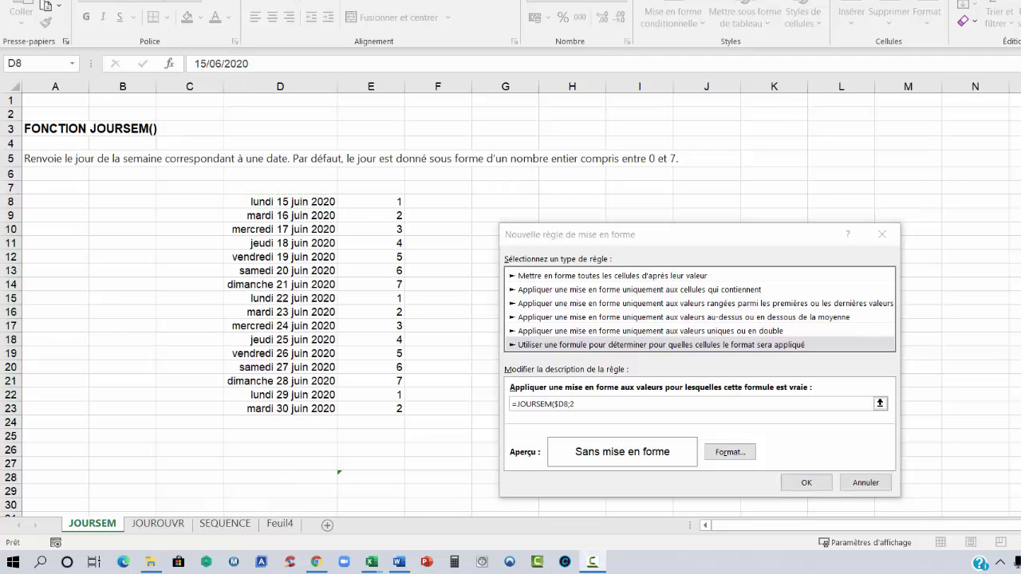
pyautogui.click(598, 405)
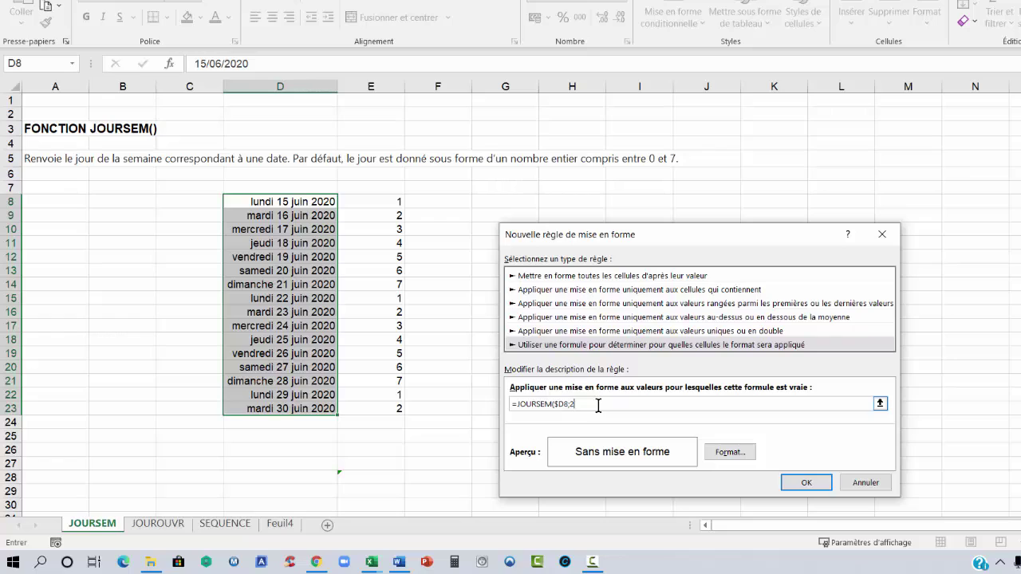
pyautogui.write(')>')
pyautogui.write('5')
# - Format matching dates with a red fill and white text, and apply the rule
pyautogui.click(728, 453)
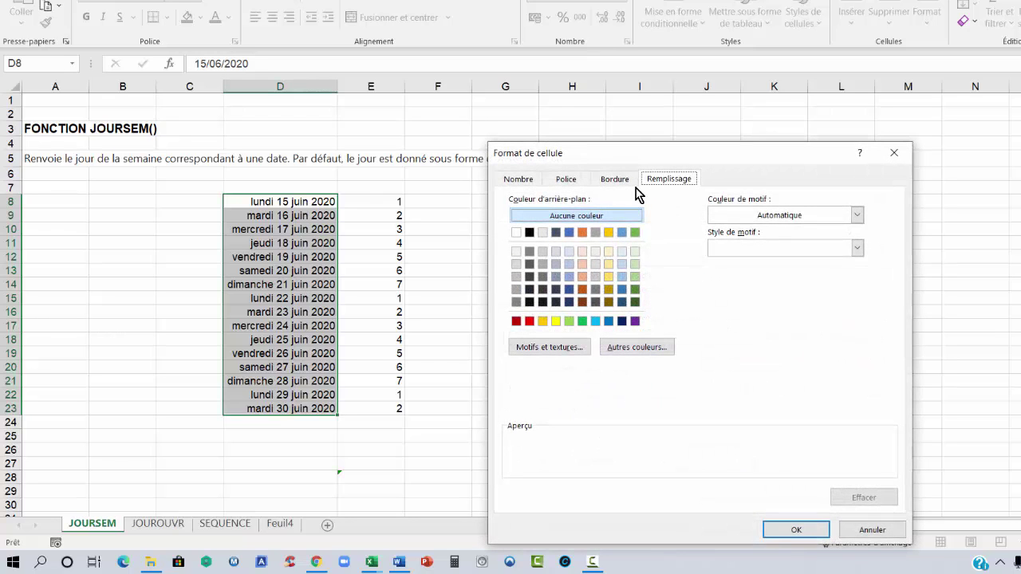
pyautogui.click(530, 321)
pyautogui.click(566, 179)
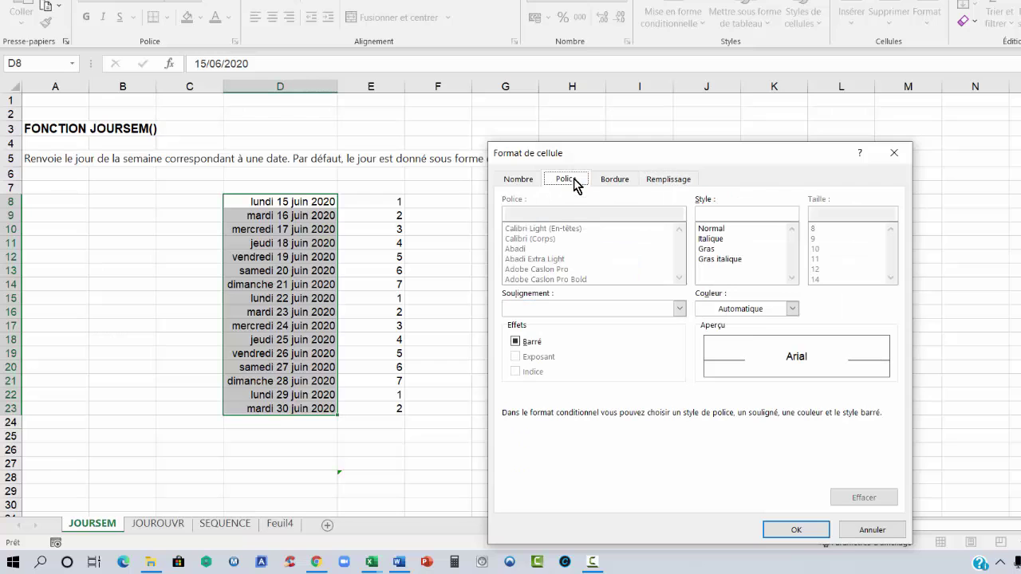
pyautogui.click(792, 310)
pyautogui.click(706, 375)
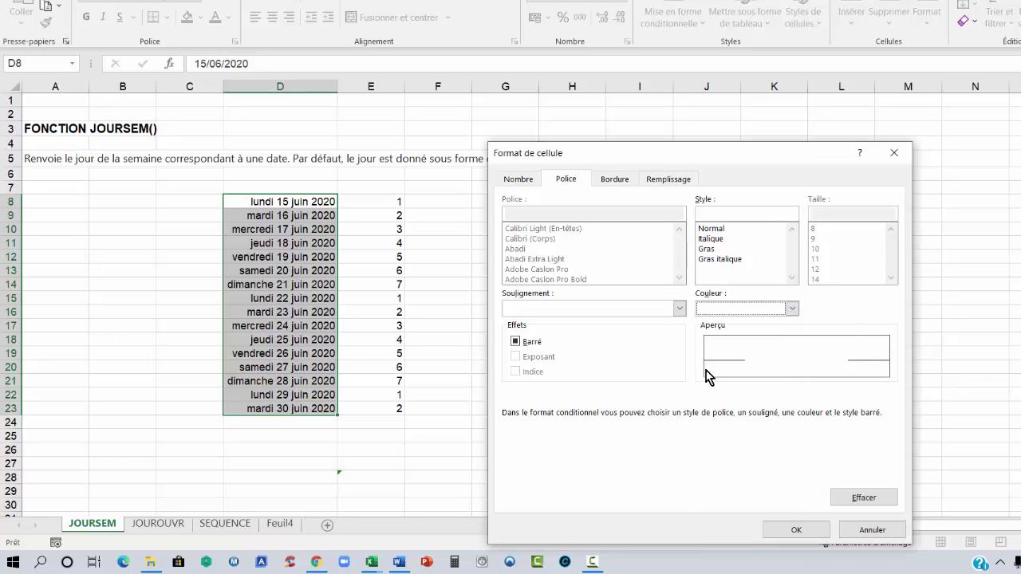
pyautogui.click(798, 531)
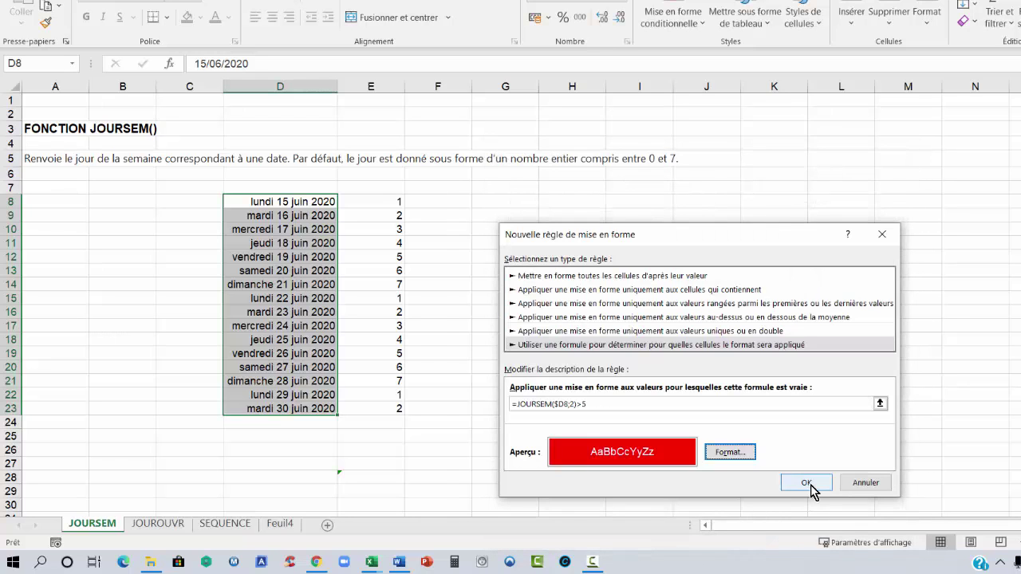
pyautogui.click(807, 483)
pyautogui.click(550, 355)
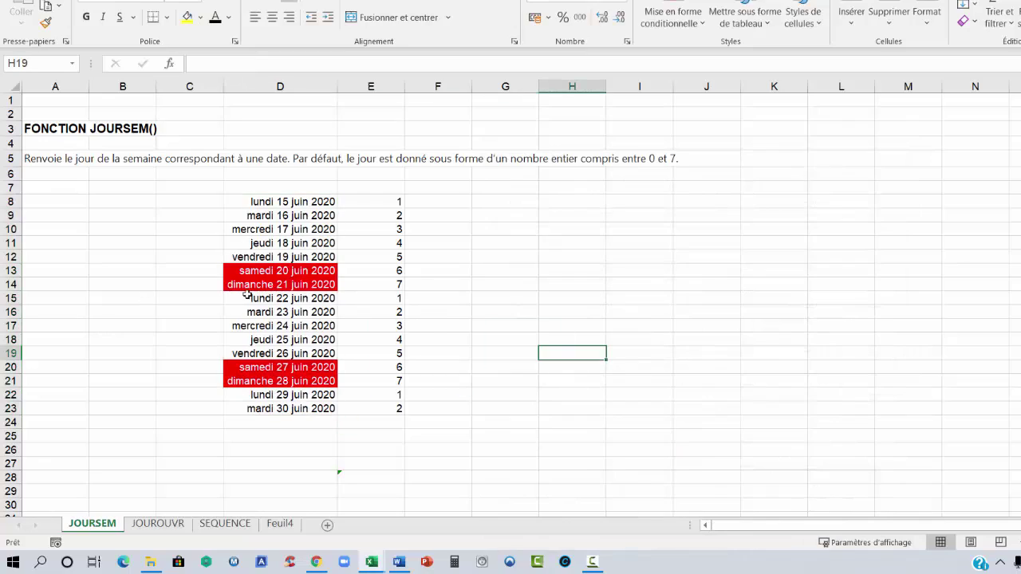
pyautogui.moveTo(287, 272); pyautogui.dragTo(289, 284)
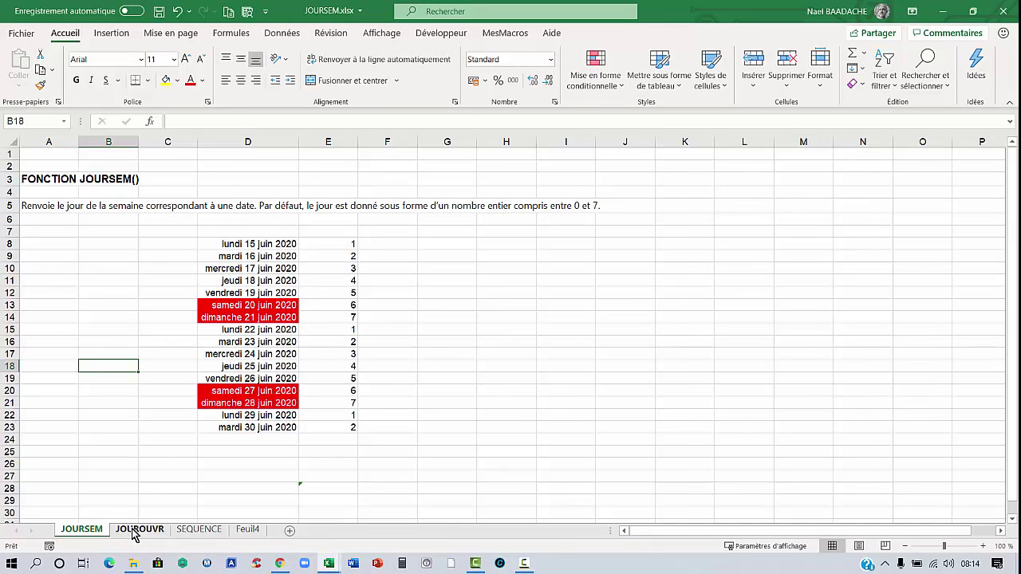
# - On the JOUROUVR sheet, enter =AUJOURDHUI() in D14 as the start date
pyautogui.click(134, 529)
pyautogui.click(314, 178)
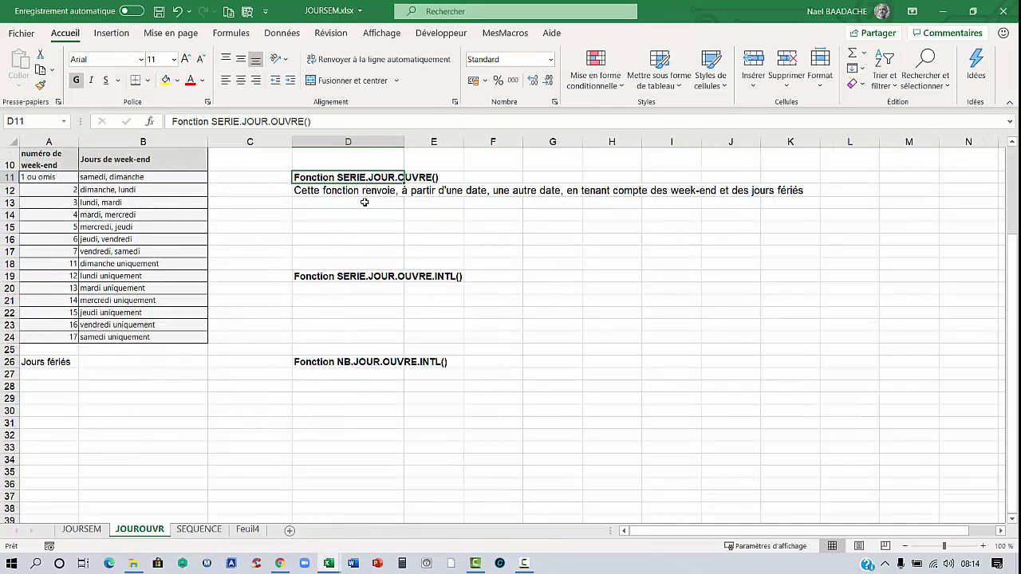
pyautogui.click(336, 214)
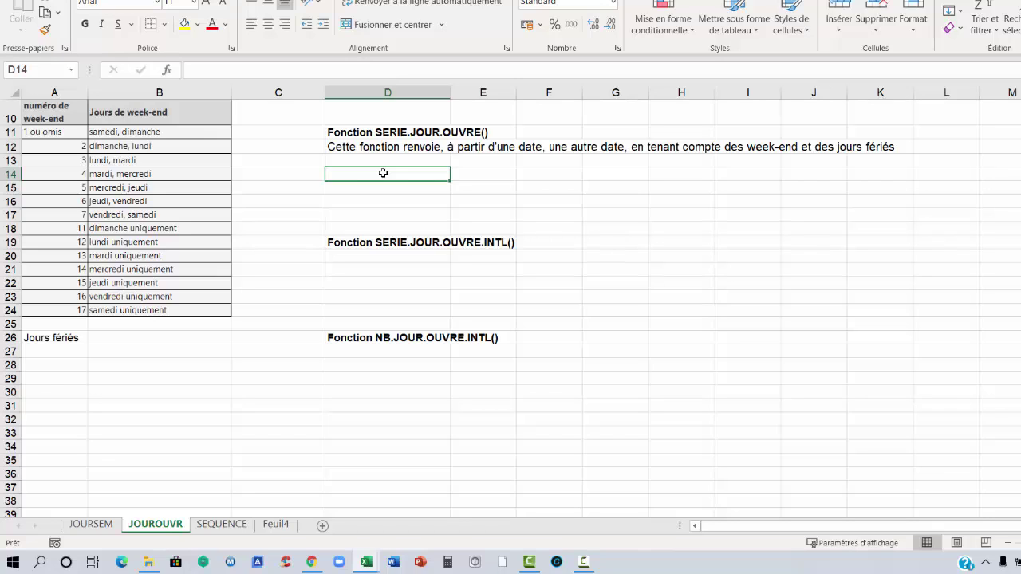
pyautogui.write('=')
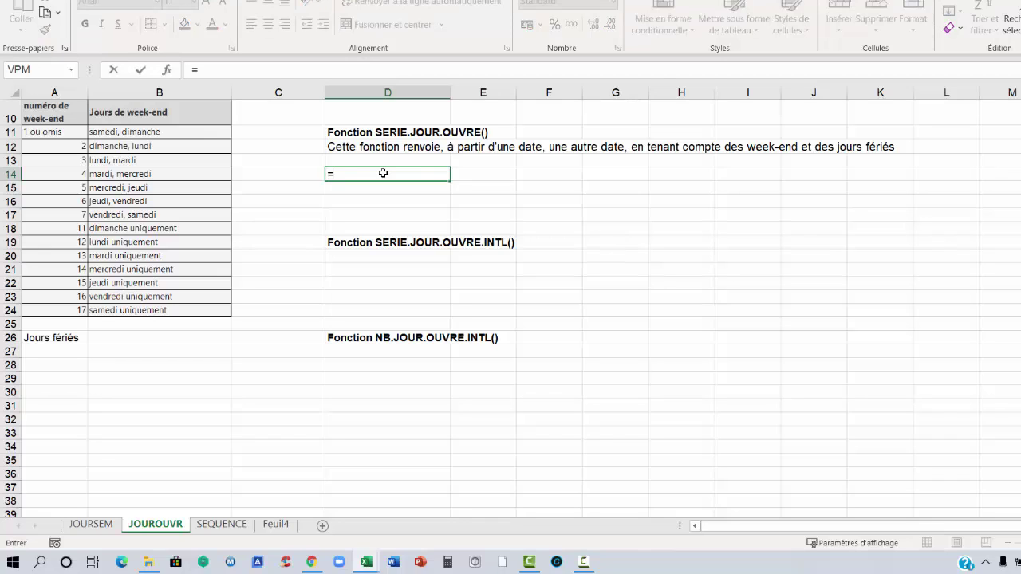
pyautogui.write('auj')
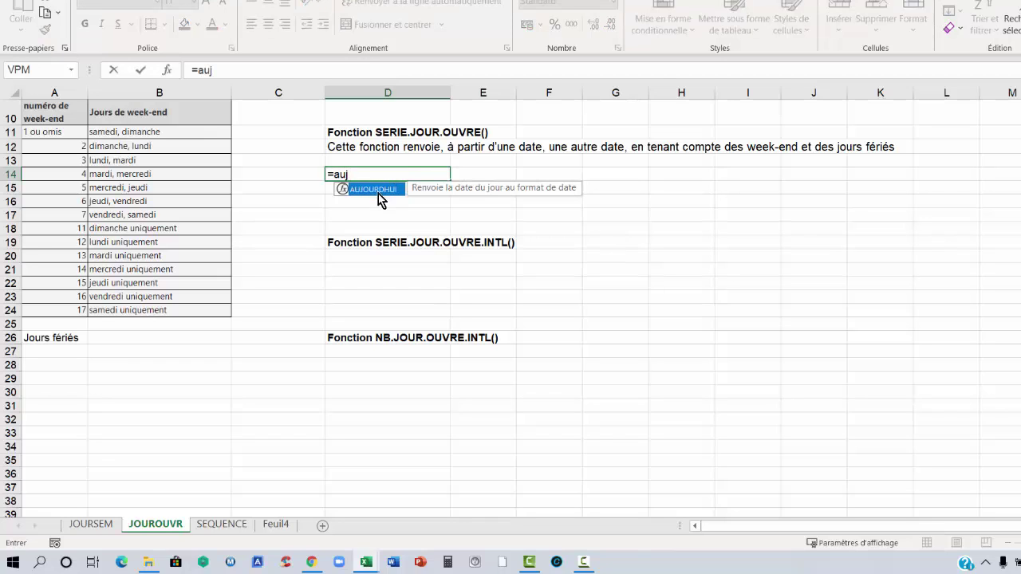
pyautogui.doubleClick(379, 192)
pyautogui.write(')')
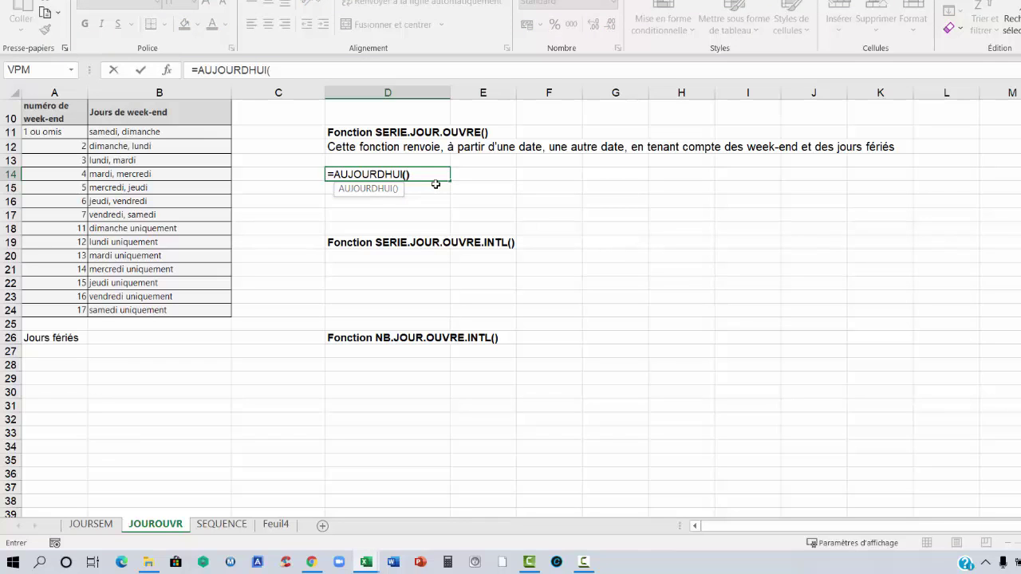
pyautogui.press('Return')
# - Enter 15 days in E14 and =D14+E14 in F14, giving 04/07/2020
pyautogui.press('Up')
pyautogui.press('Right')
pyautogui.write('1')
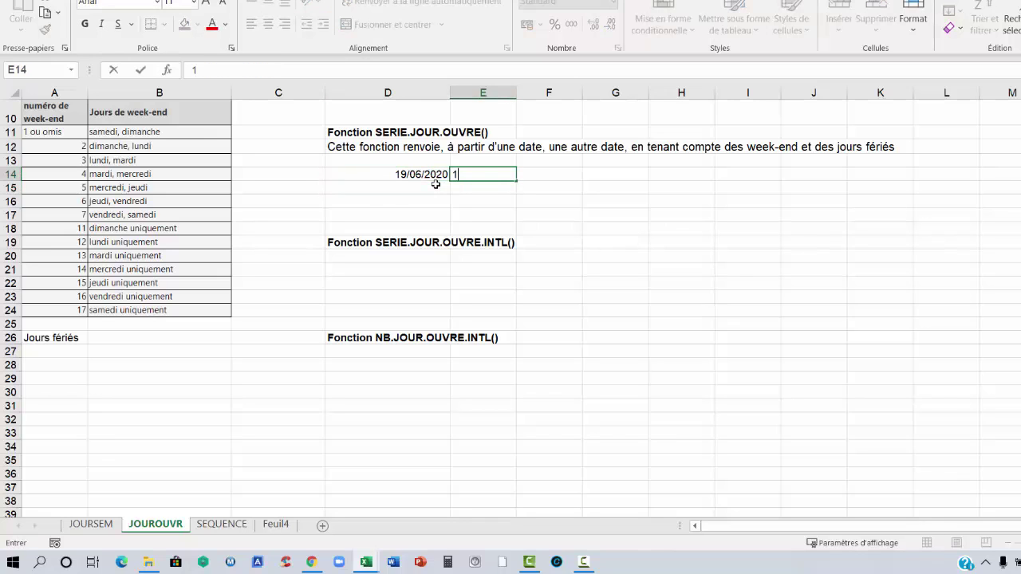
pyautogui.write('5')
pyautogui.press('Tab')
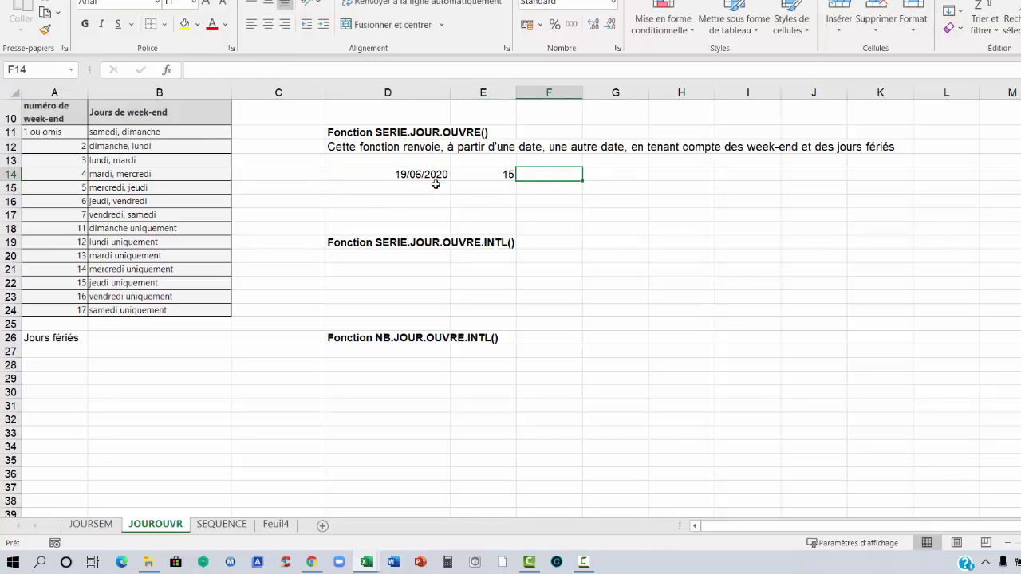
pyautogui.write('=')
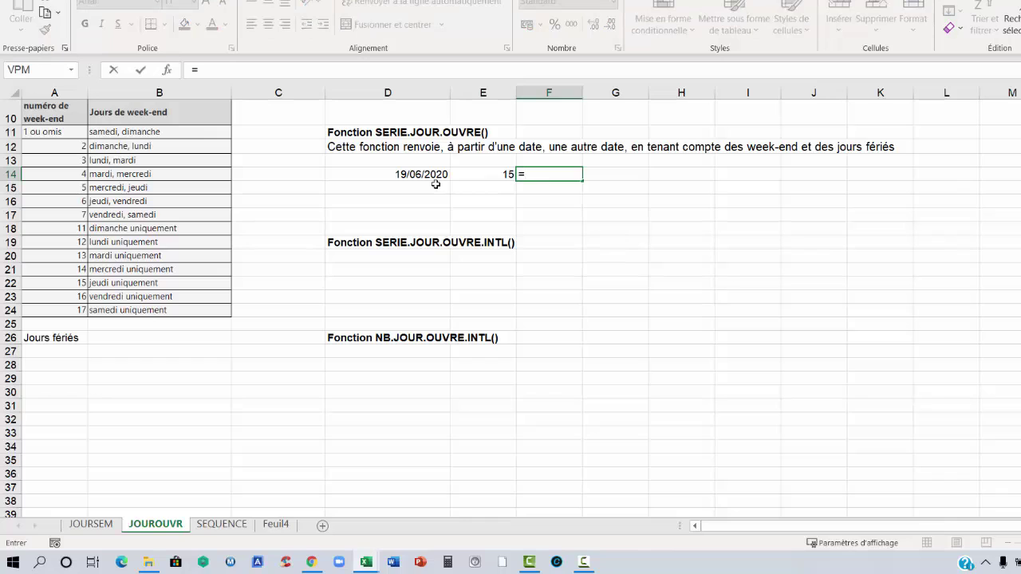
pyautogui.press('Left')
pyautogui.press('Left')
pyautogui.write('+')
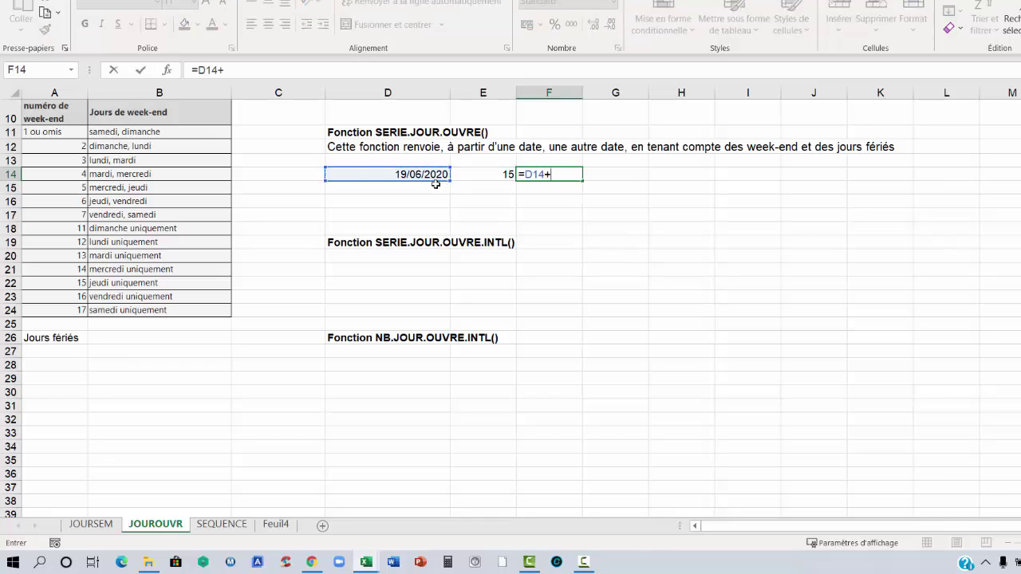
pyautogui.press('Left')
pyautogui.press('Return')
pyautogui.press('Up')
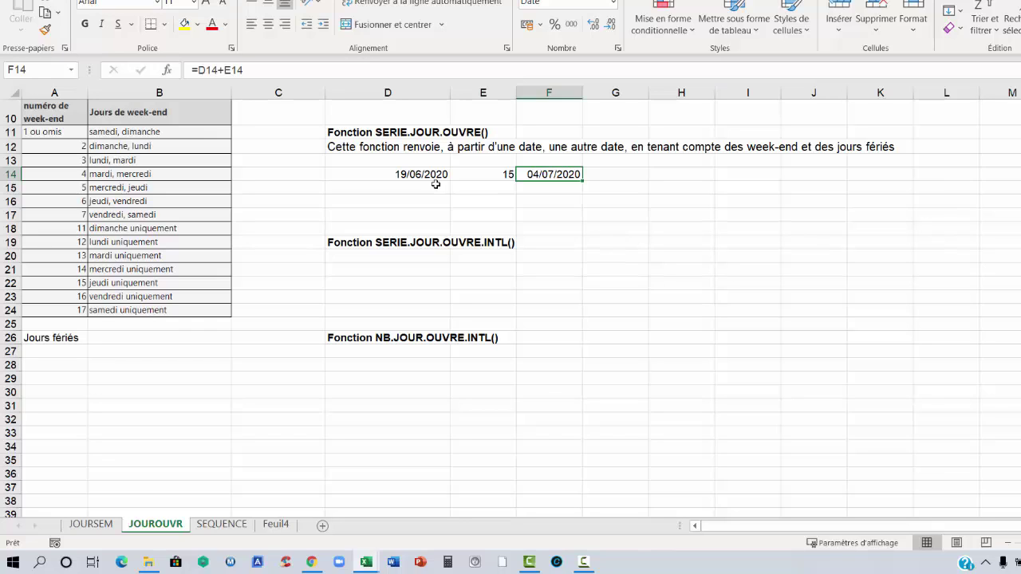
# - Replace F14 with =SERIE.JOUR.OUVRE(D14;E14), returning 10/07/2020
pyautogui.write('=')
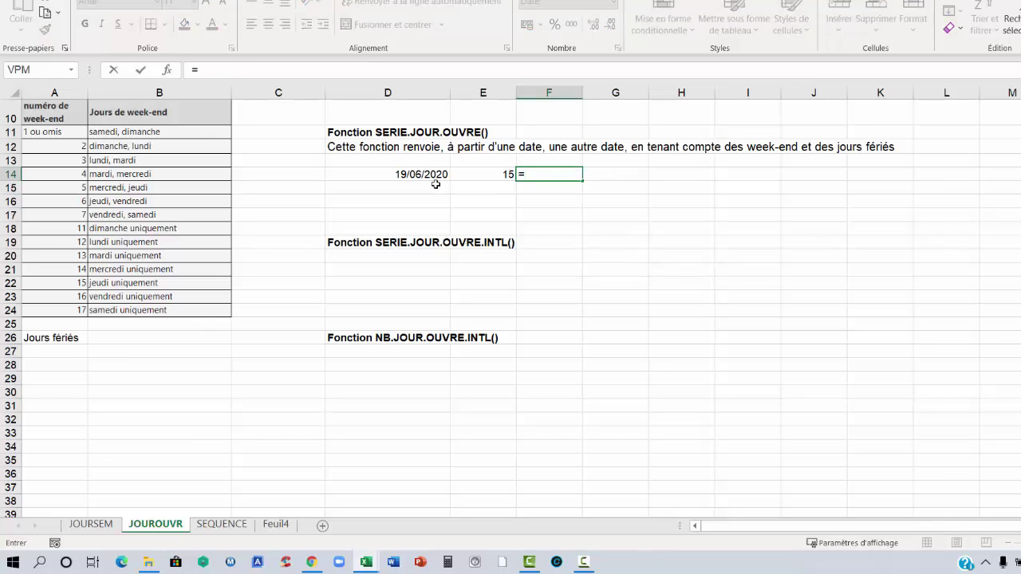
pyautogui.write('serie')
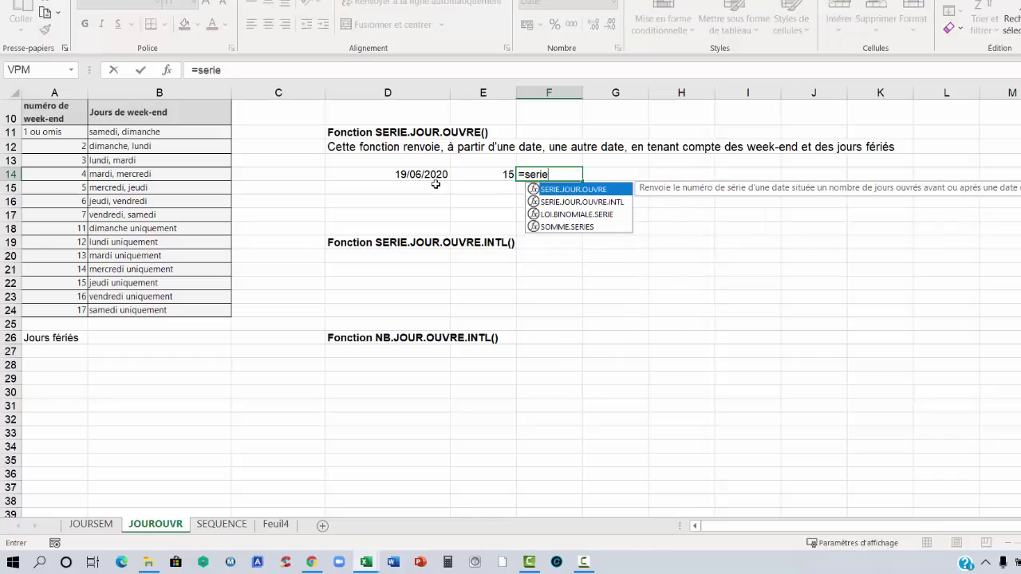
pyautogui.write('.jou')
pyautogui.press('BackSpace')
pyautogui.press('BackSpace')
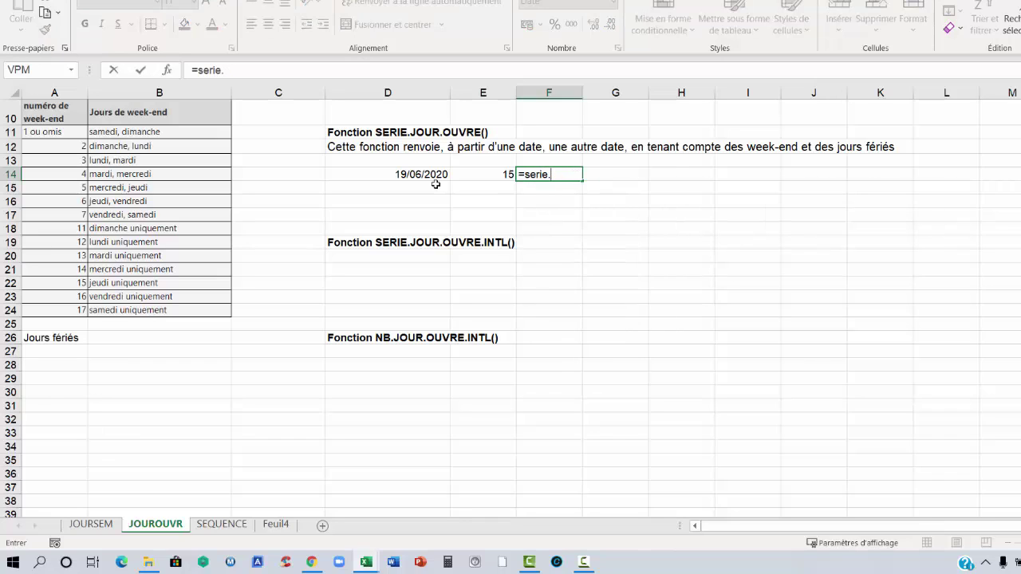
pyautogui.write('jour')
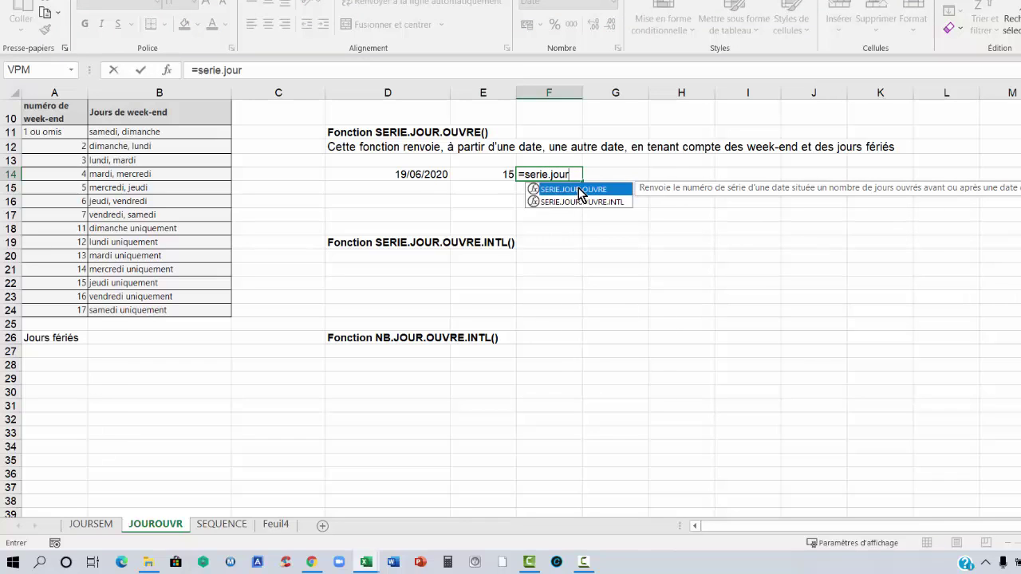
pyautogui.doubleClick(575, 190)
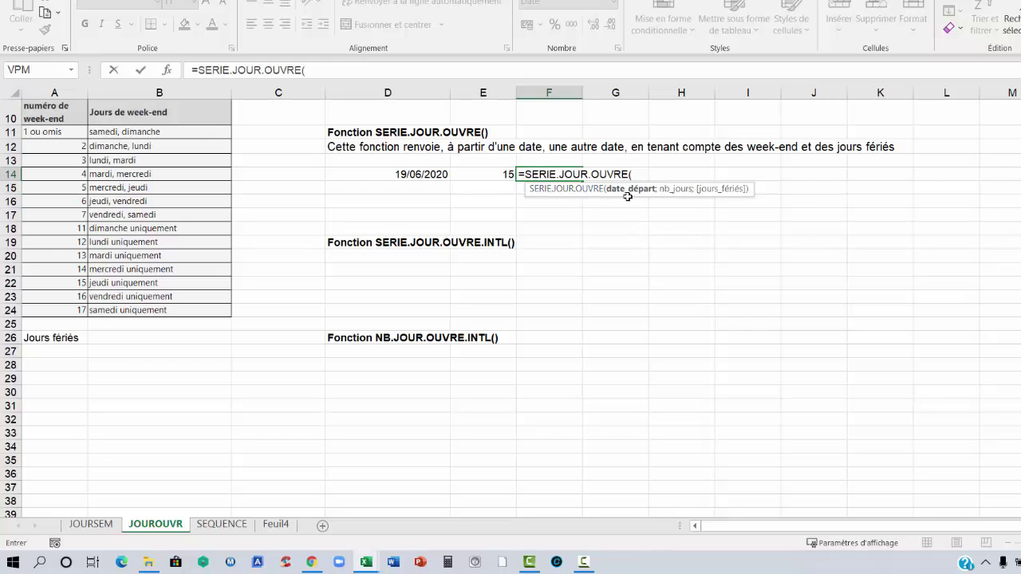
pyautogui.click(404, 174)
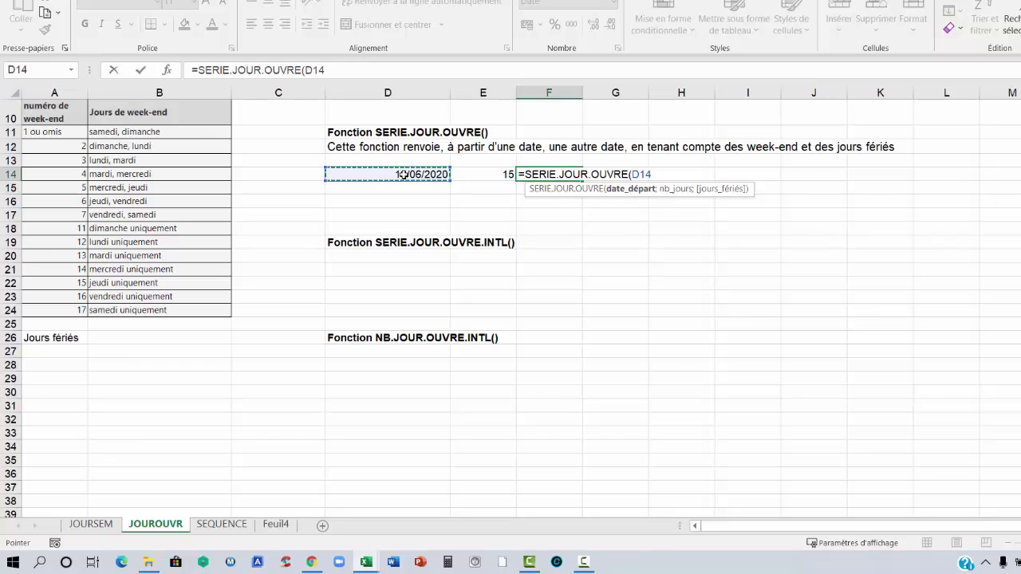
pyautogui.write(';')
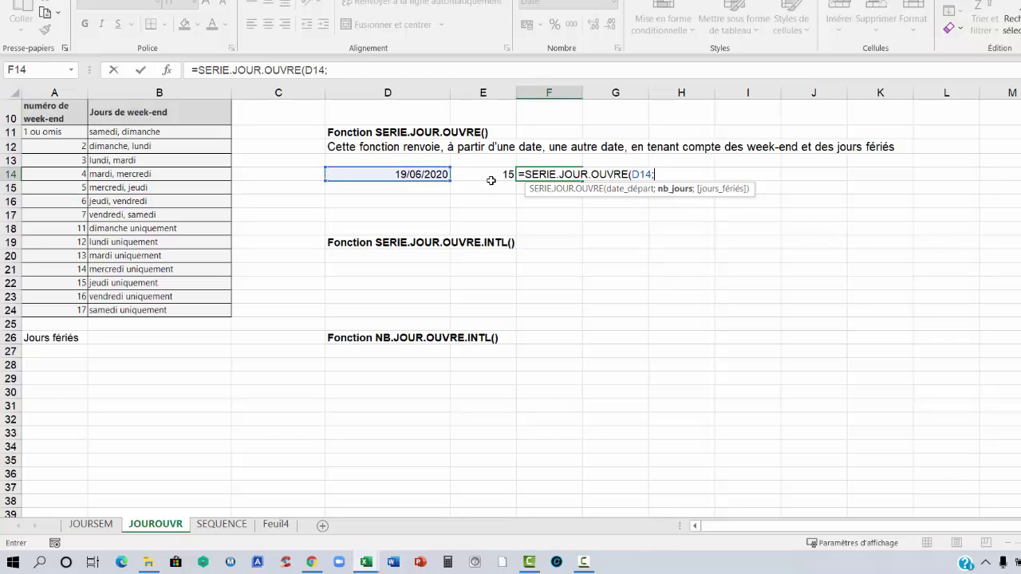
pyautogui.click(492, 175)
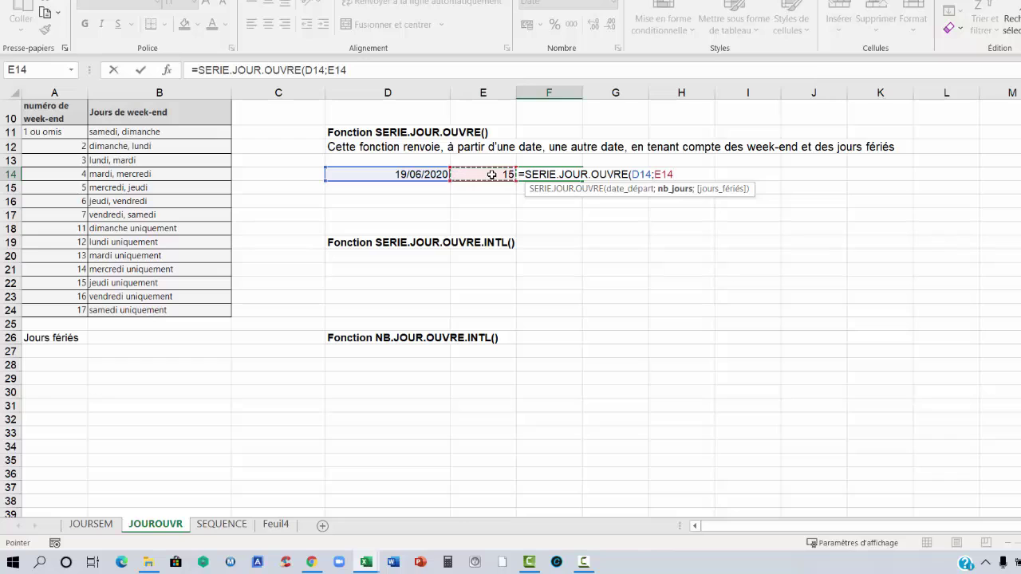
pyautogui.write(')')
pyautogui.hotkey('ctrl', 'Return')
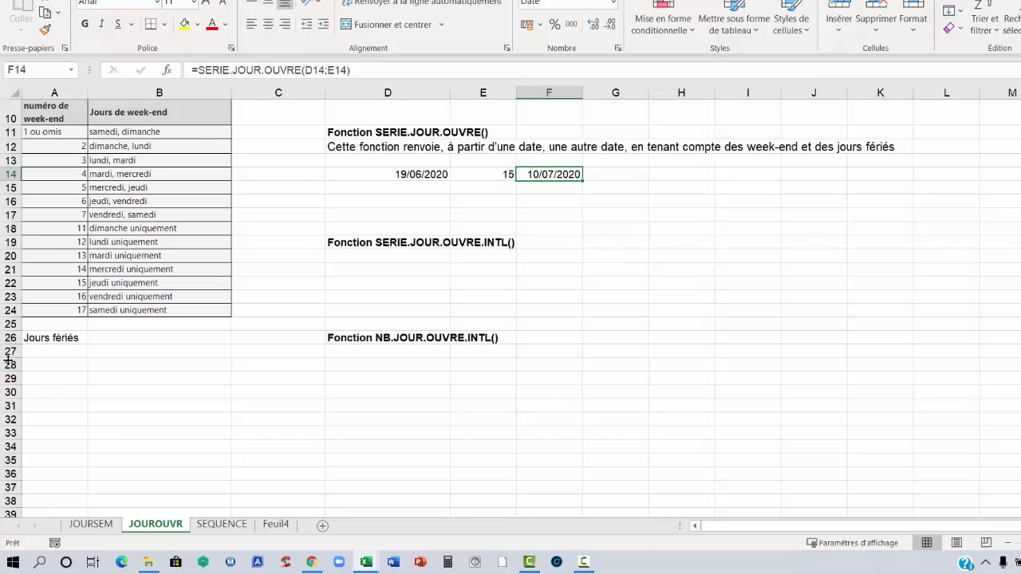
# - Enter the holiday dates 01/07/2020 and 02/07/2020 in A27 and A28, then select both
pyautogui.click(57, 351)
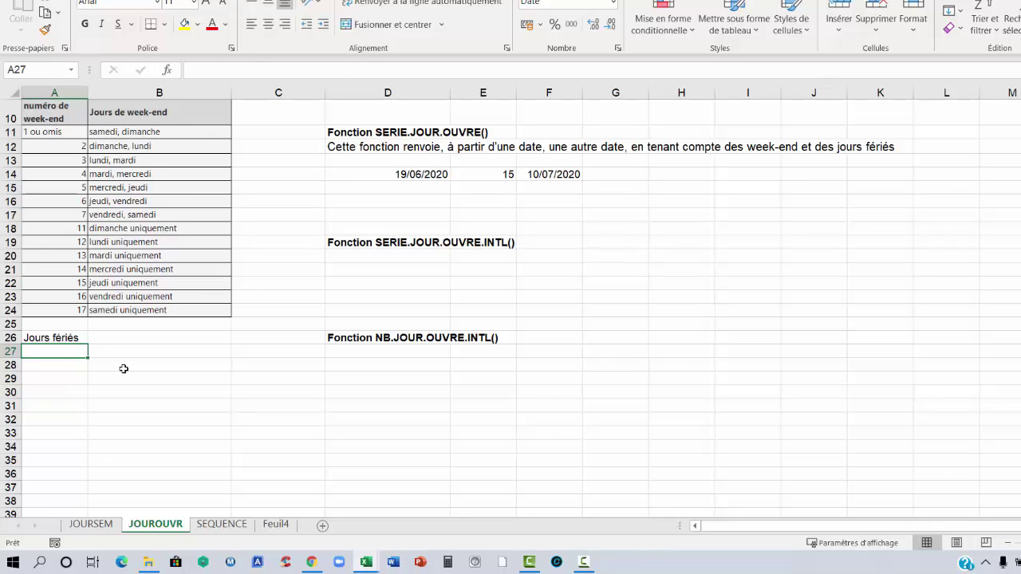
pyautogui.write('01')
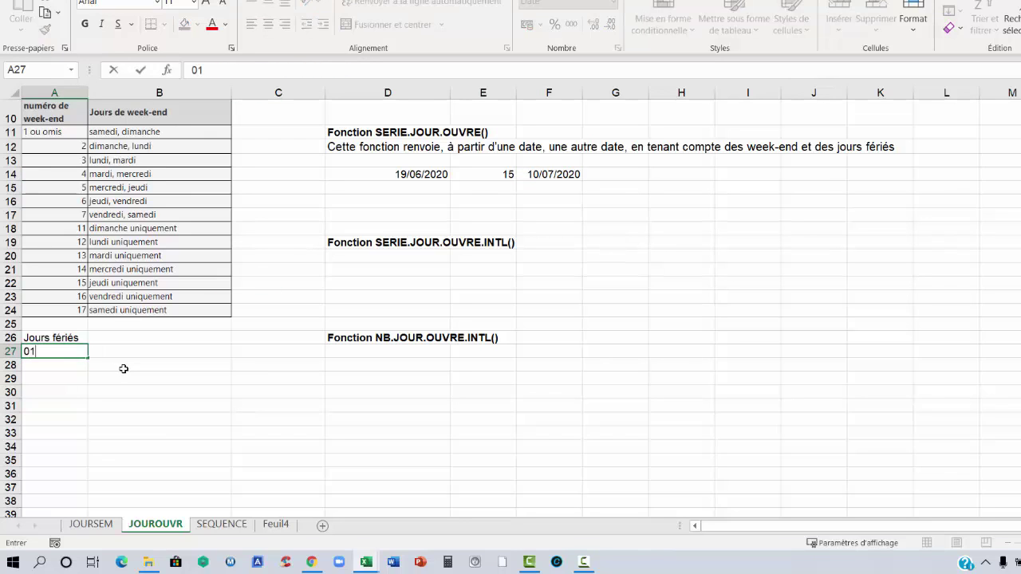
pyautogui.write('/07/2020')
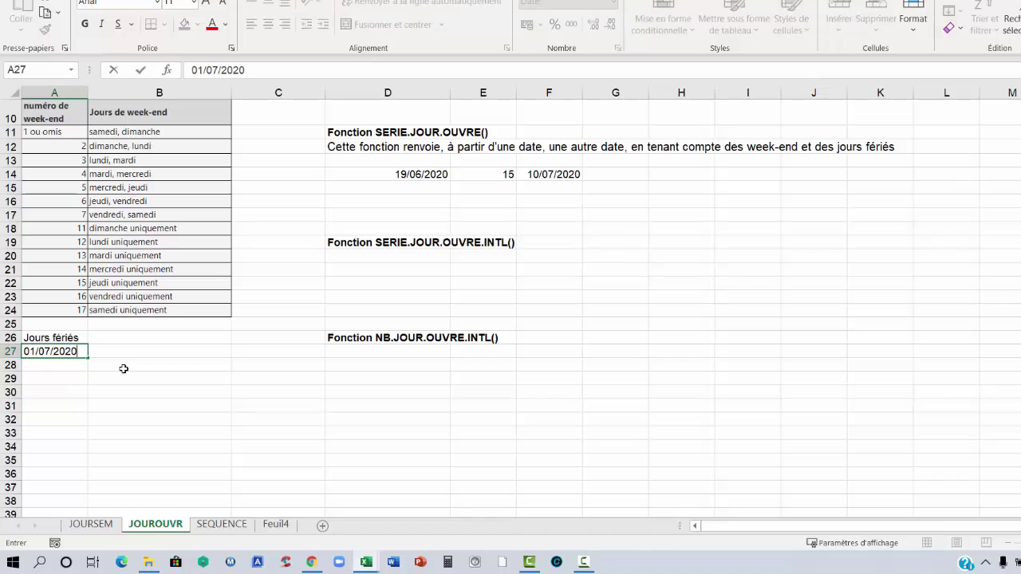
pyautogui.press('Return')
pyautogui.write('02')
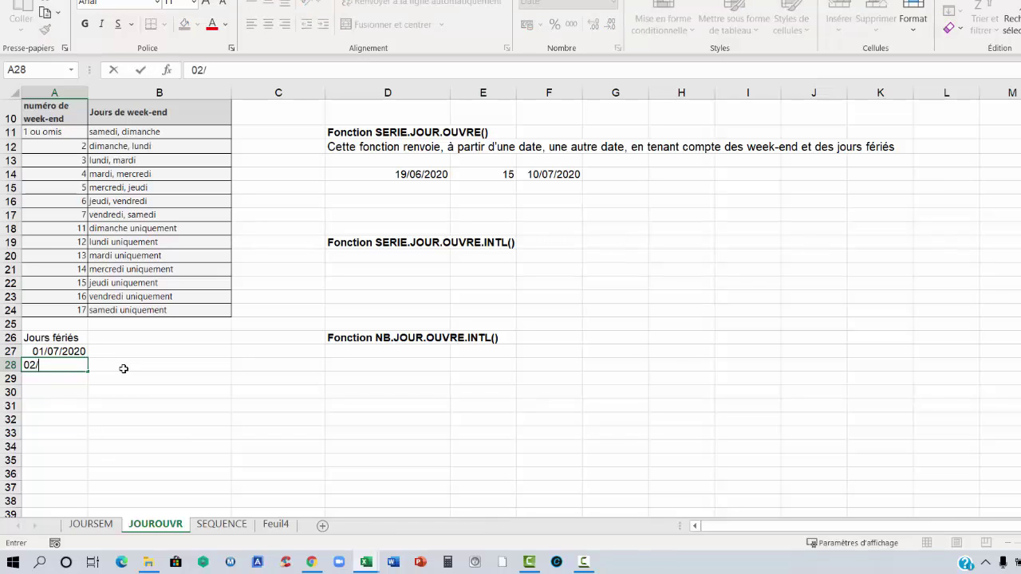
pyautogui.write('/07/2020')
pyautogui.press('Return')
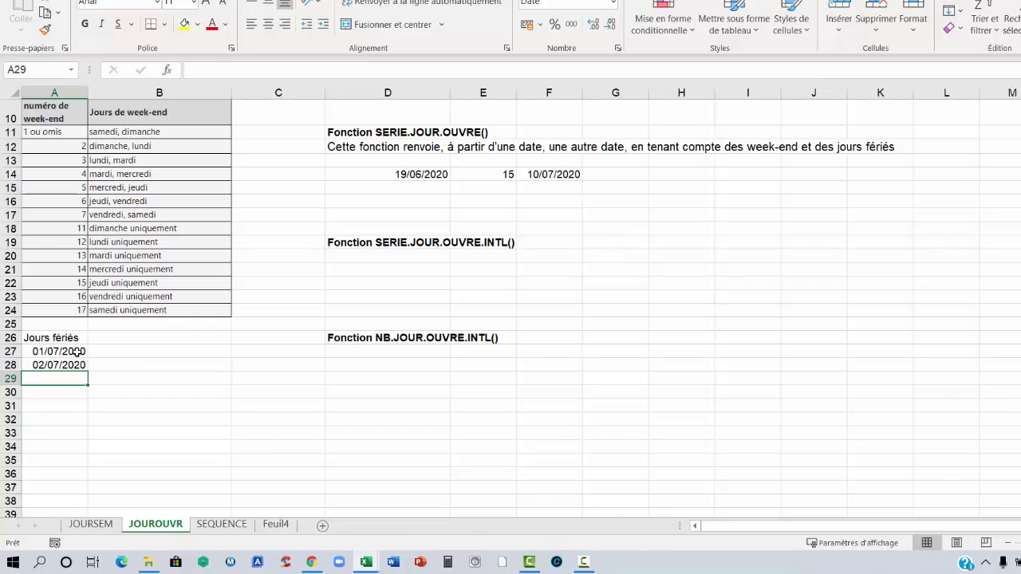
pyautogui.moveTo(77, 352); pyautogui.dragTo(77, 365)
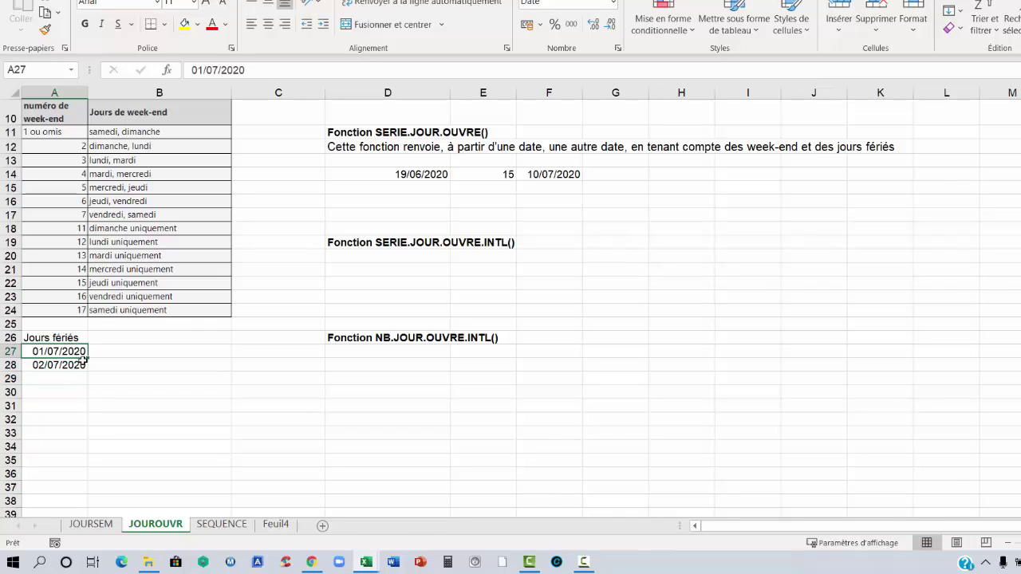
# - Add A27:A28 as the holidays argument to F14's SERIE.JOUR.OUVRE formula, giving 14/07/2020
pyautogui.doubleClick(546, 174)
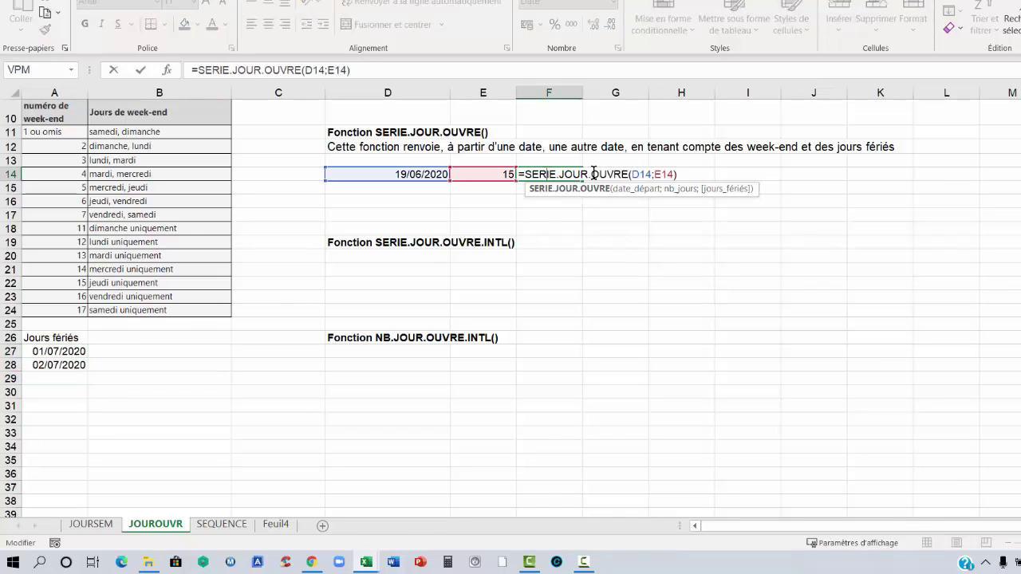
pyautogui.click(666, 174)
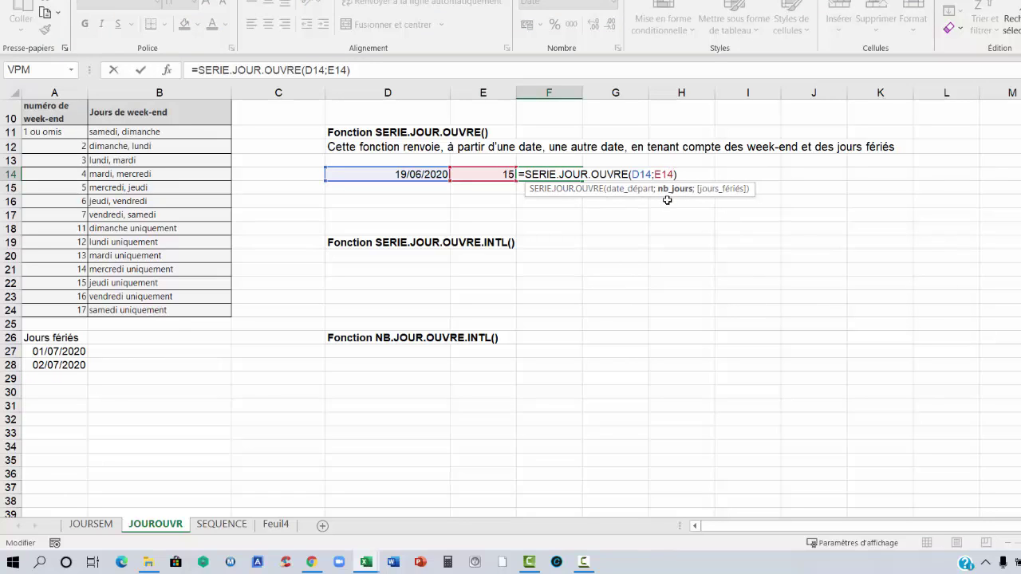
pyautogui.write(';')
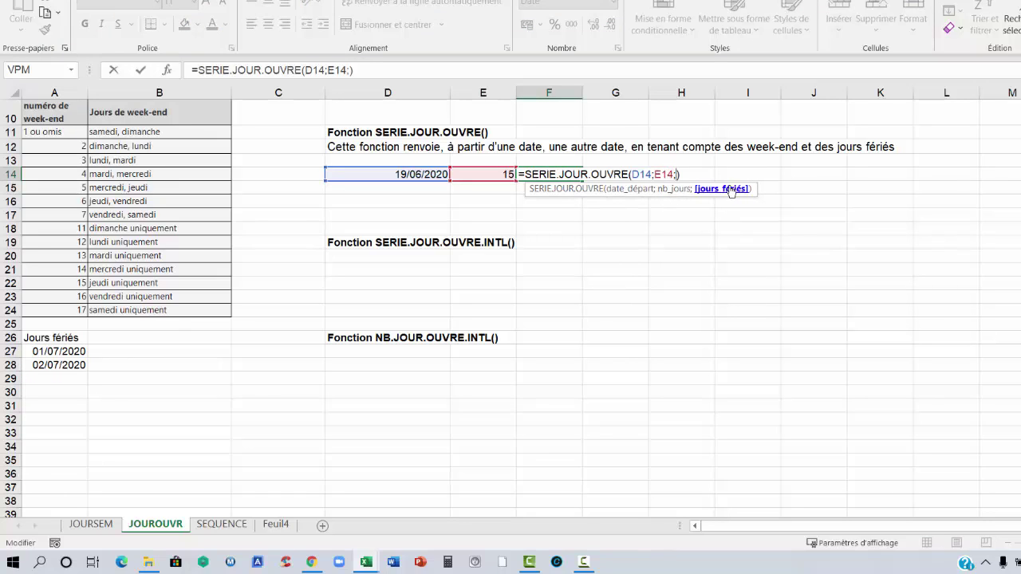
pyautogui.moveTo(83, 351); pyautogui.dragTo(81, 365)
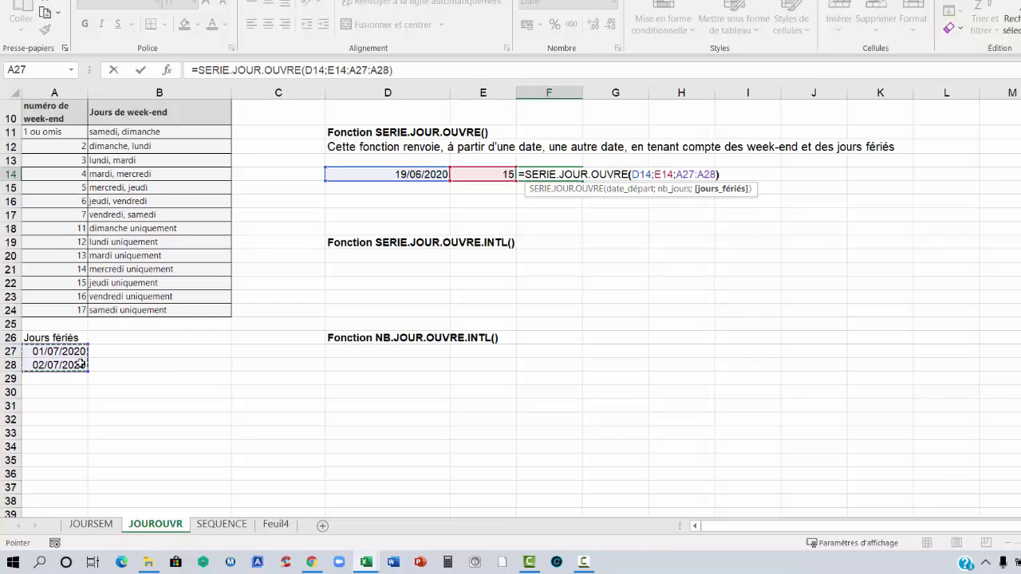
pyautogui.write(')')
pyautogui.press('Return')
pyautogui.press('Return')
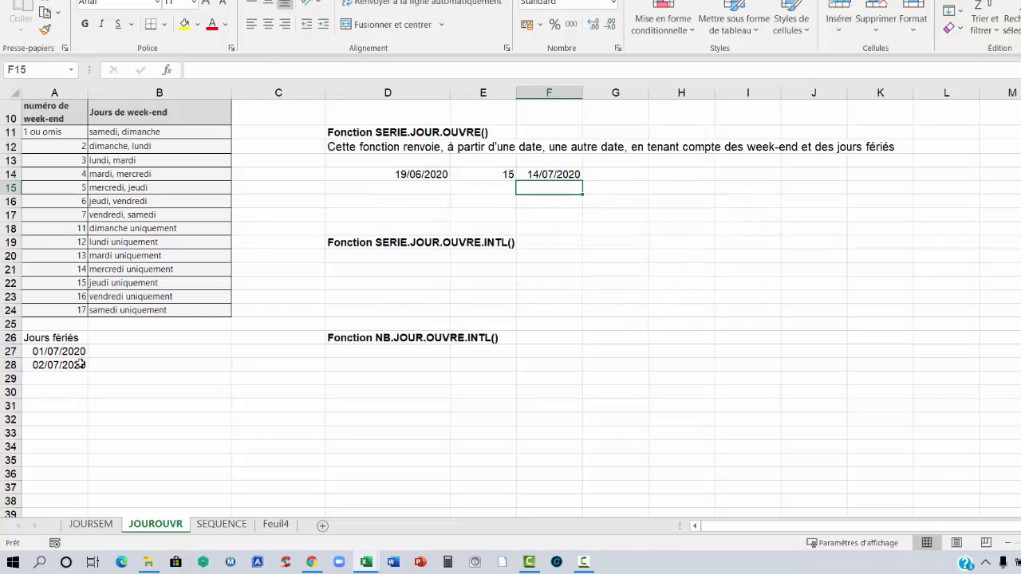
pyautogui.press('Up')
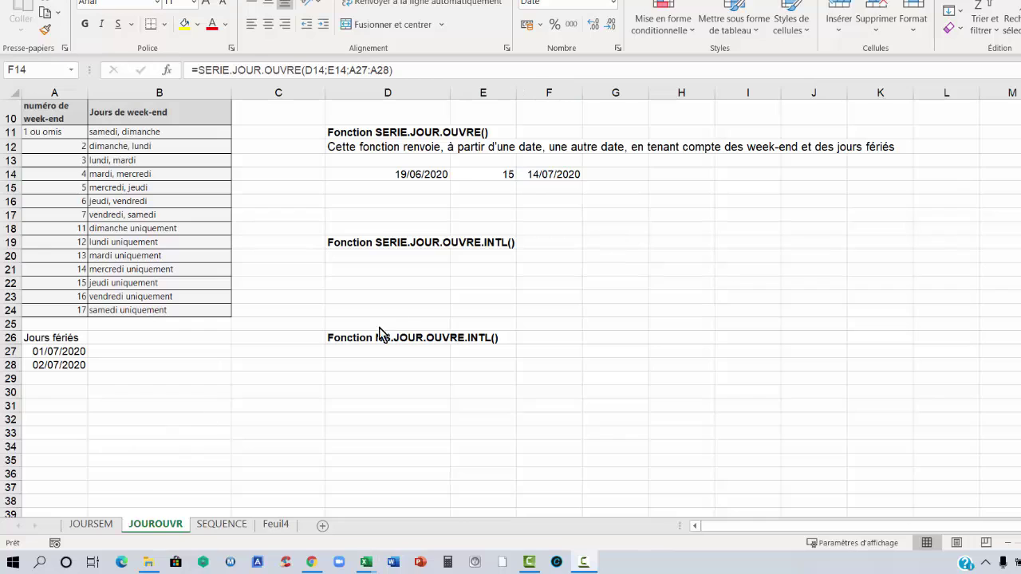
# - Enter =AUJOURDHUI() in D21 so it shows today's date 19/06/2020
pyautogui.click(424, 269)
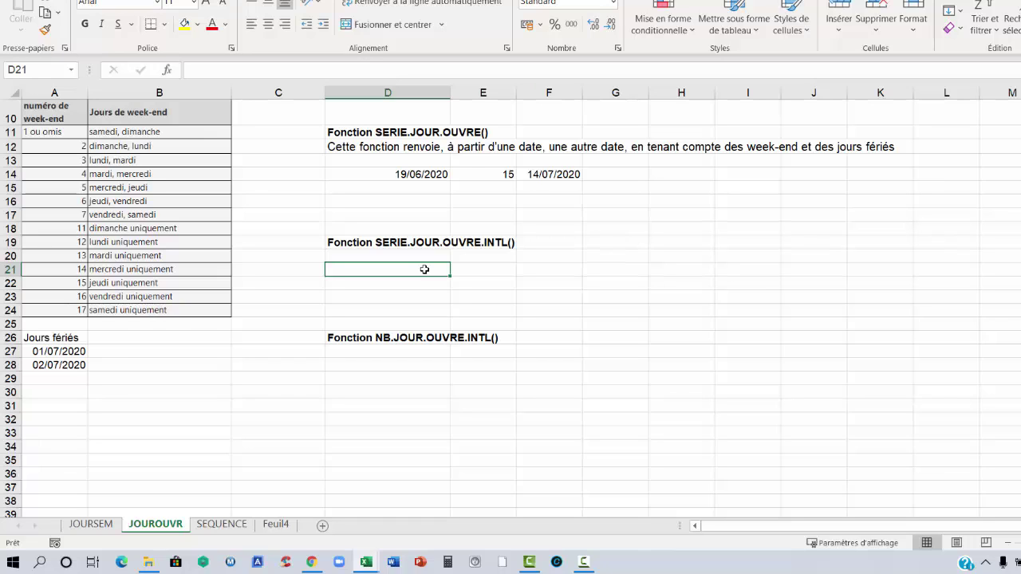
pyautogui.write('=')
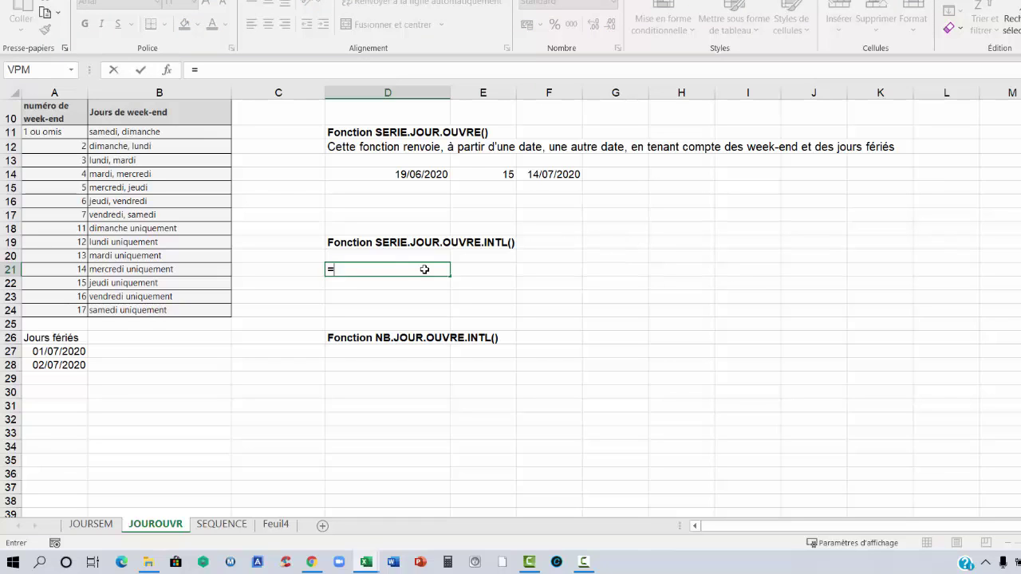
pyautogui.write('aujour')
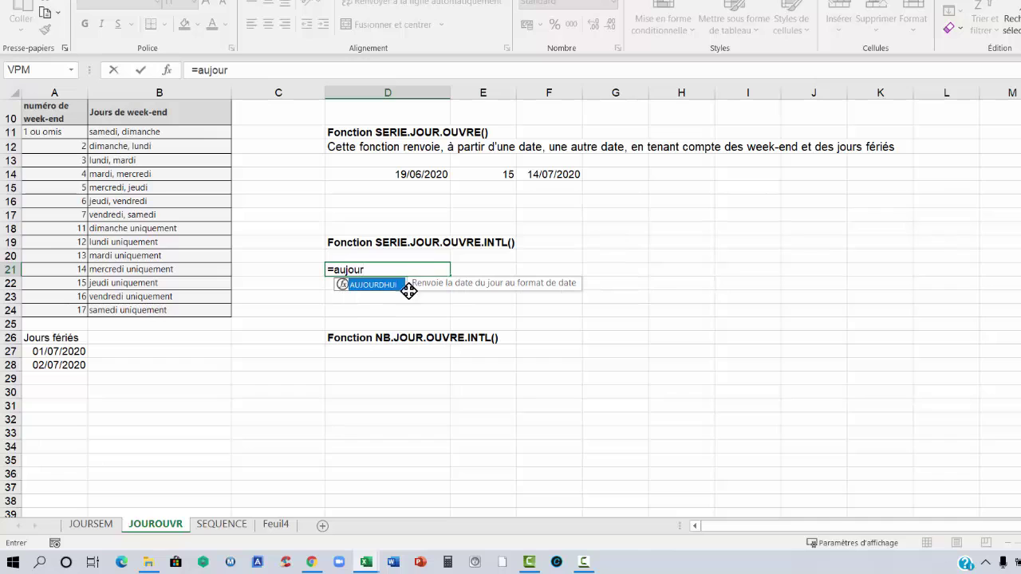
pyautogui.doubleClick(401, 285)
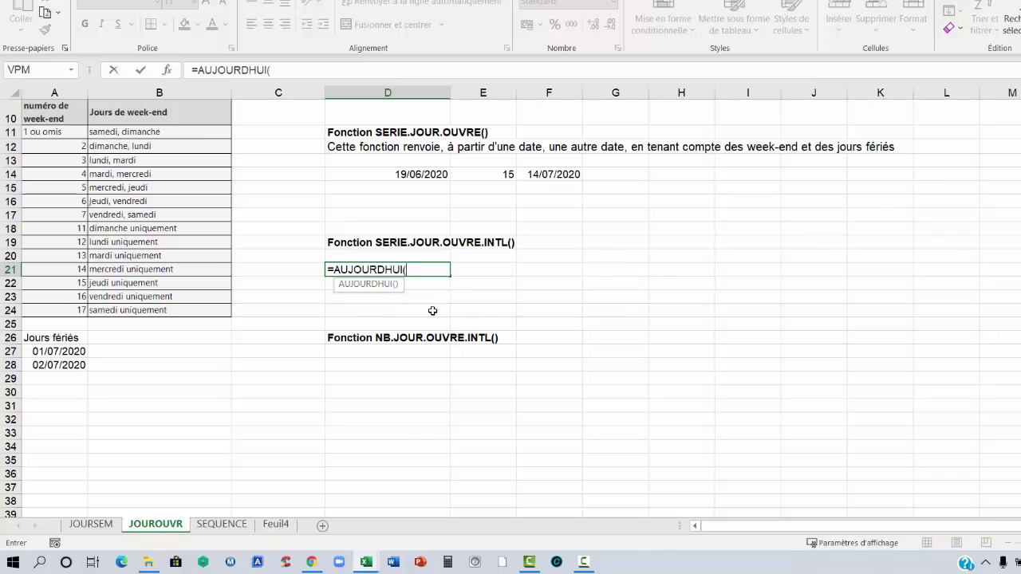
pyautogui.write(')')
pyautogui.press('Return')
pyautogui.press('Up')
# - Put 15 days in E21 and begin a =SERIE formula in F21
pyautogui.press('Right')
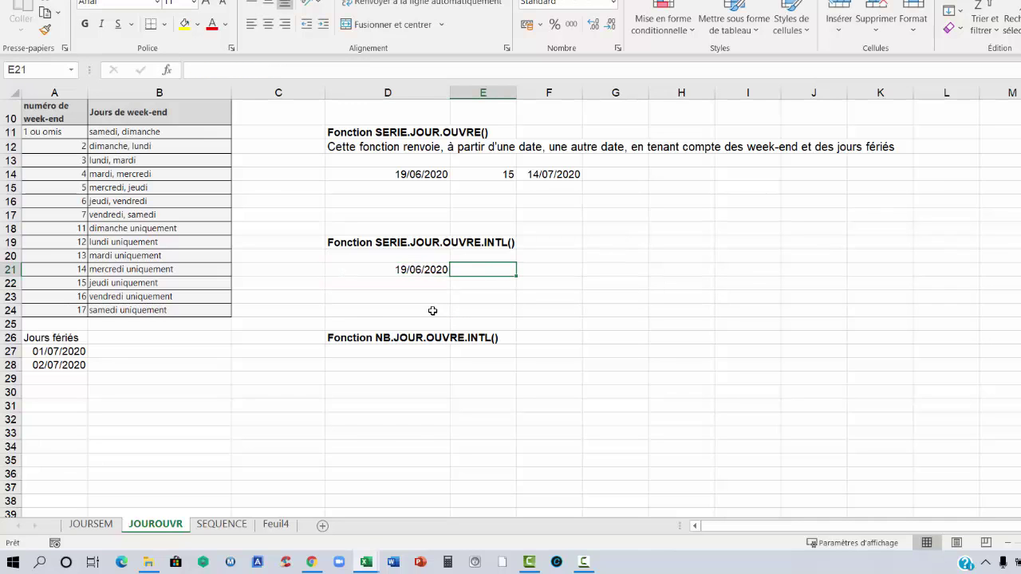
pyautogui.write('15')
pyautogui.press('Tab')
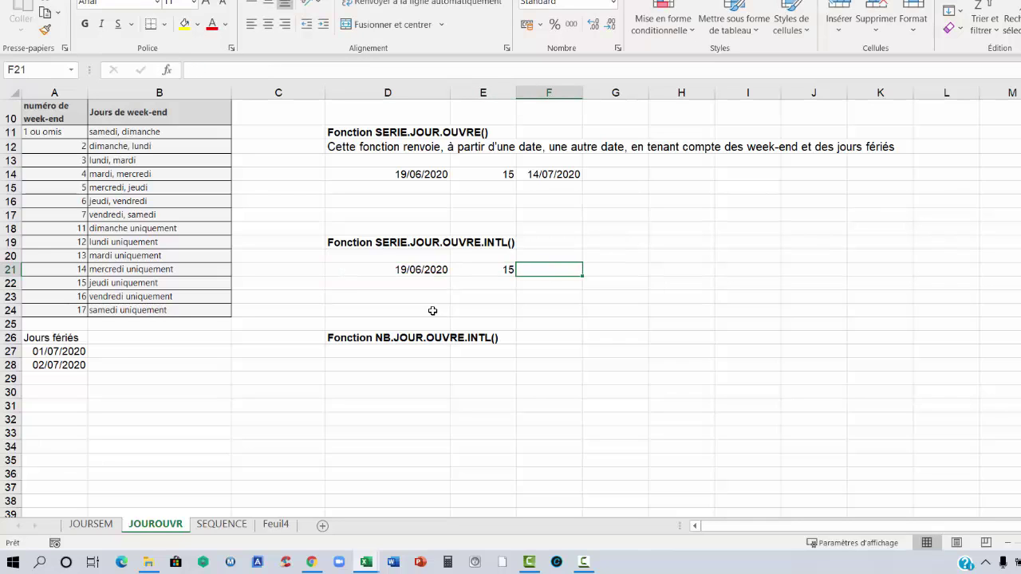
pyautogui.write('=')
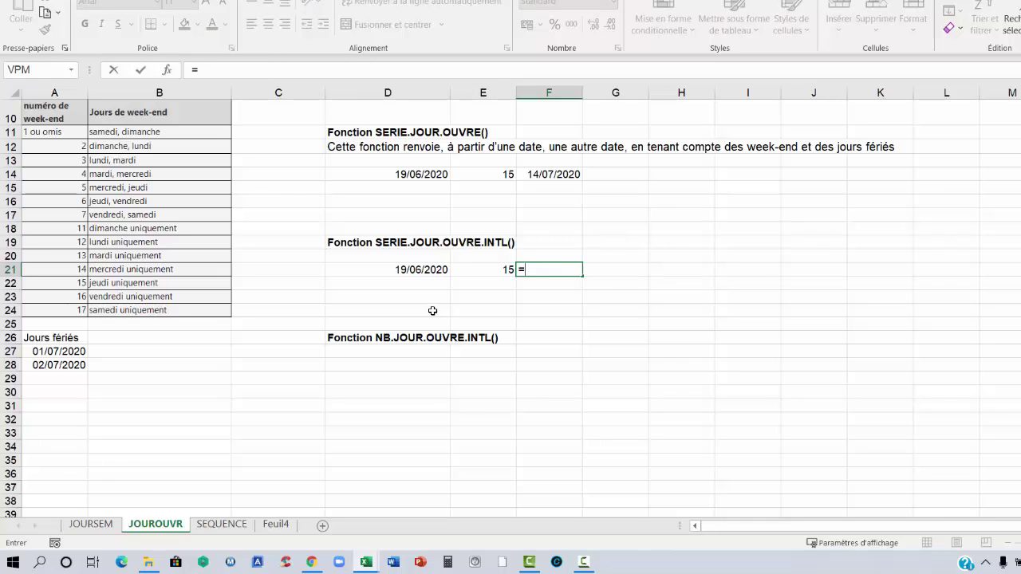
pyautogui.write('serie')
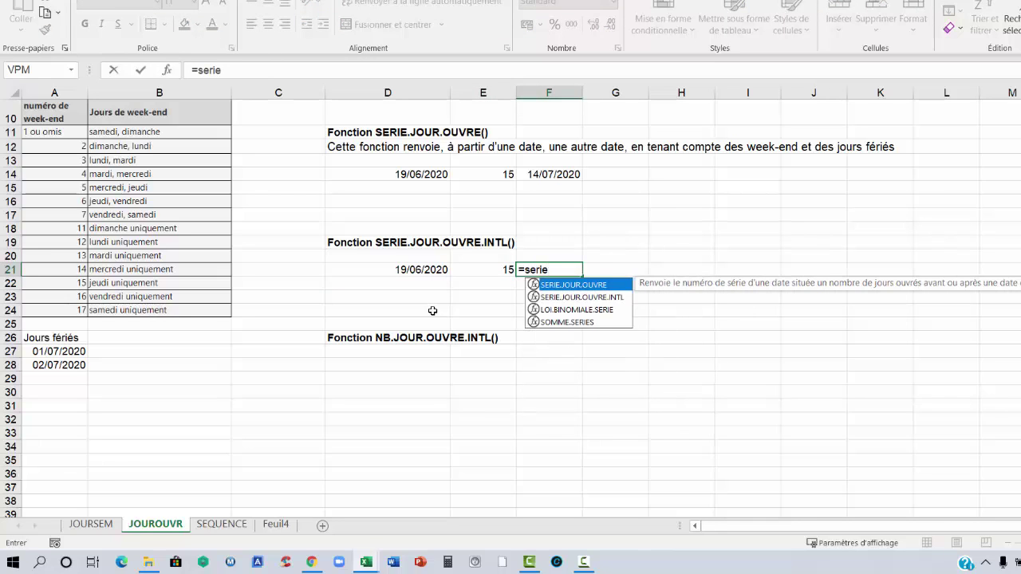
# - Complete F21 as SERIE.JOUR.OUVRE.INTL on D21 and E21 with week-end code 2, returning 44022
pyautogui.doubleClick(594, 298)
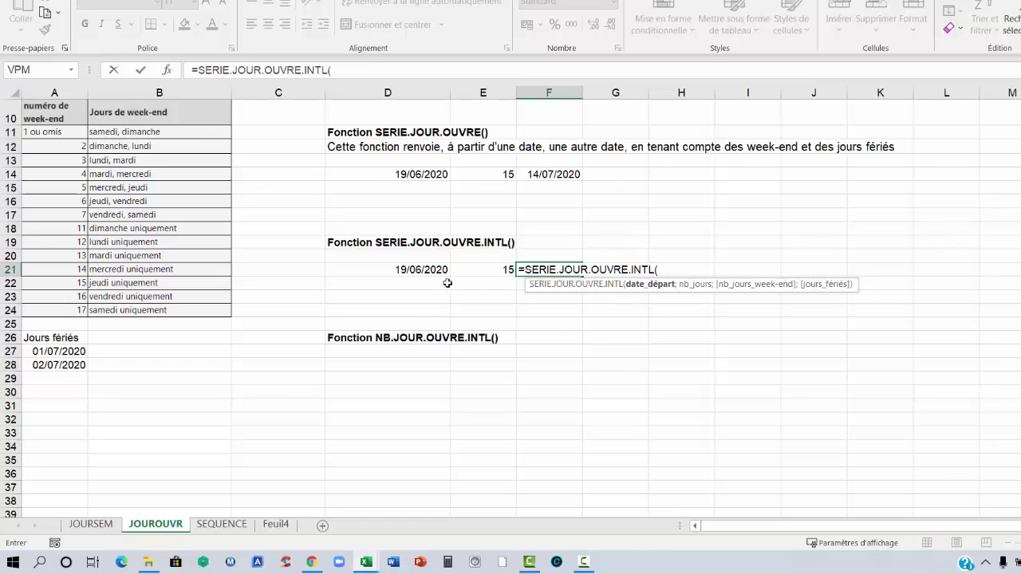
pyautogui.click(414, 270)
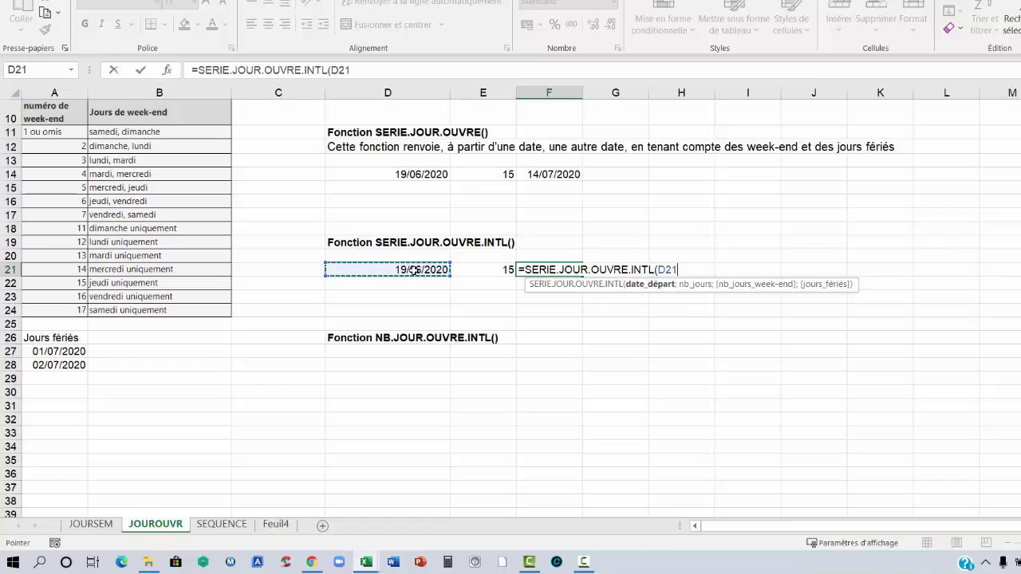
pyautogui.write(';')
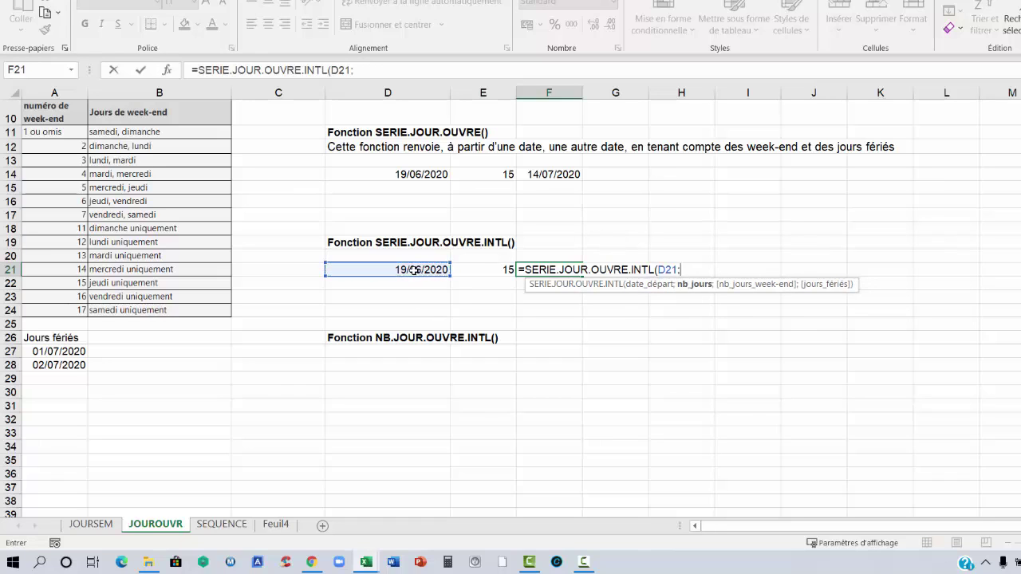
pyautogui.click(501, 271)
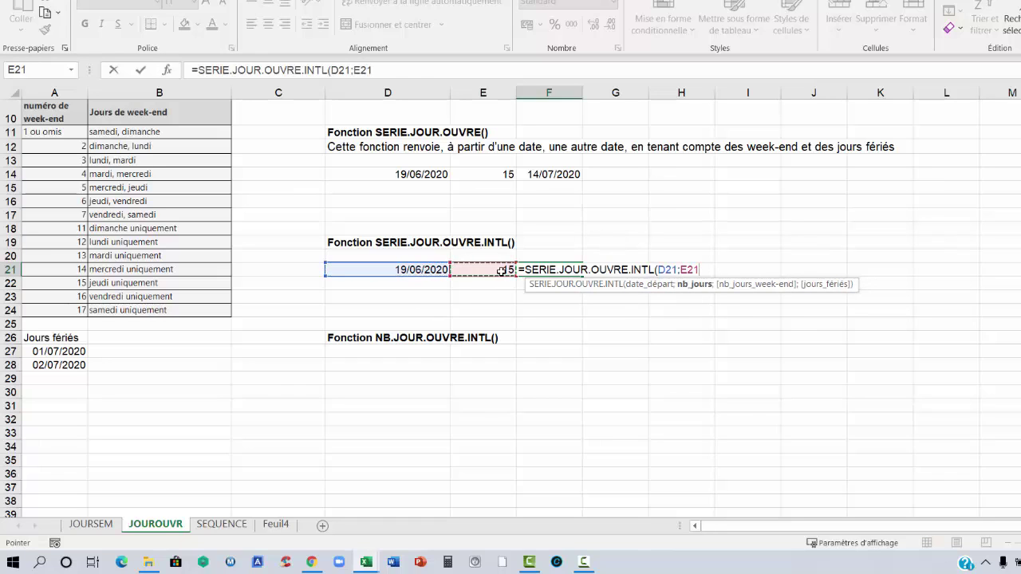
pyautogui.write(';')
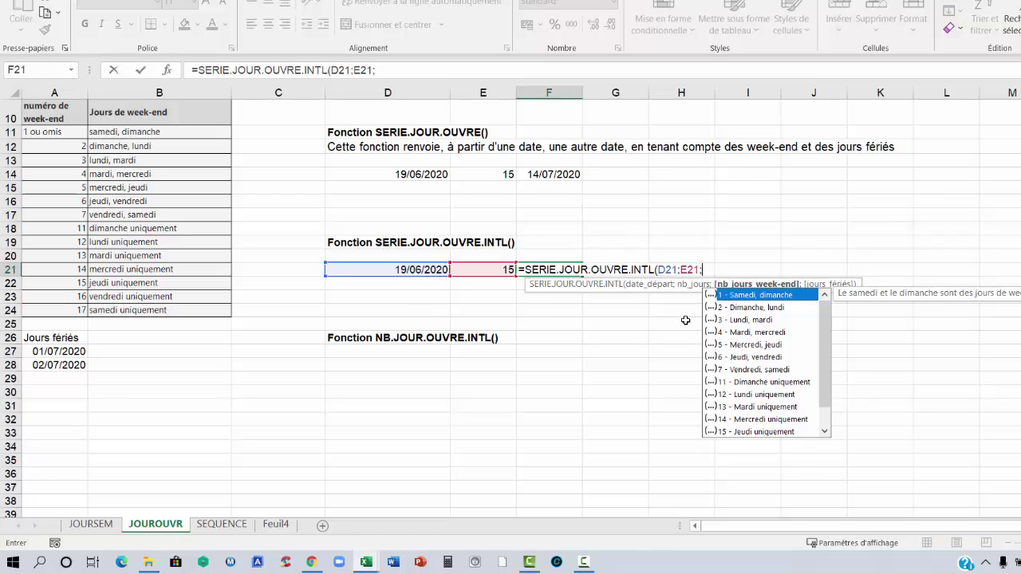
pyautogui.write('2)')
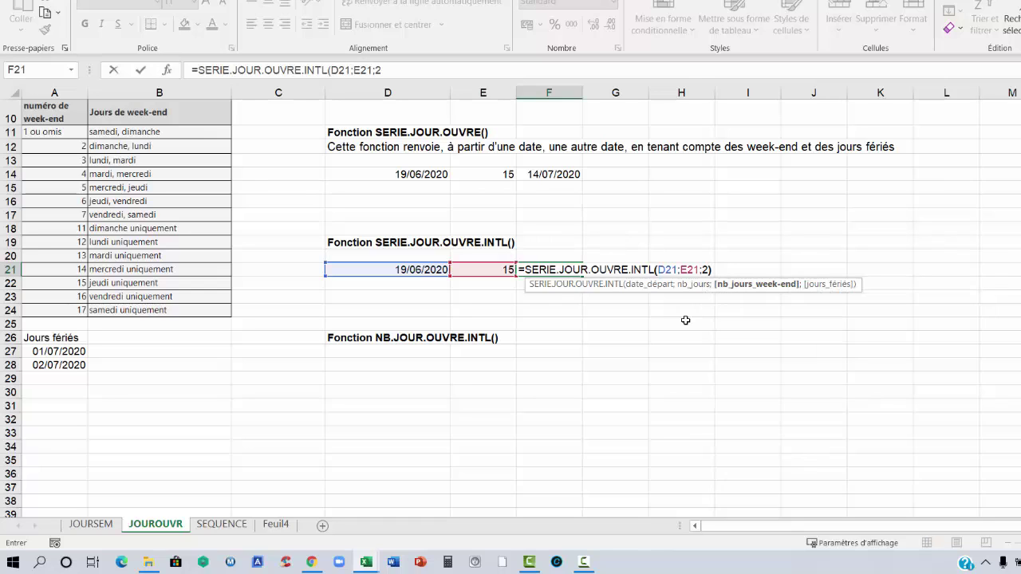
pyautogui.press('Return')
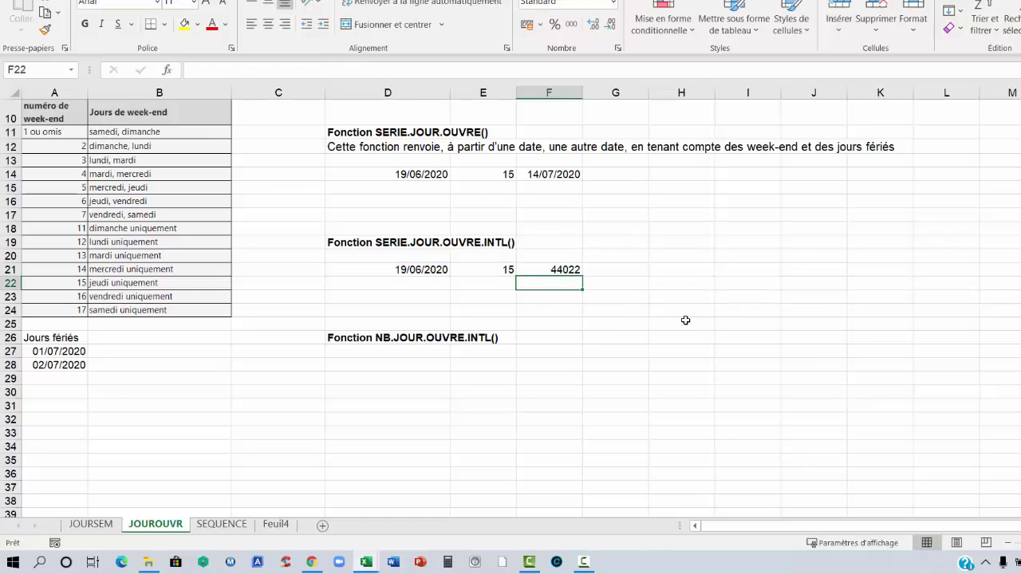
pyautogui.press('Up')
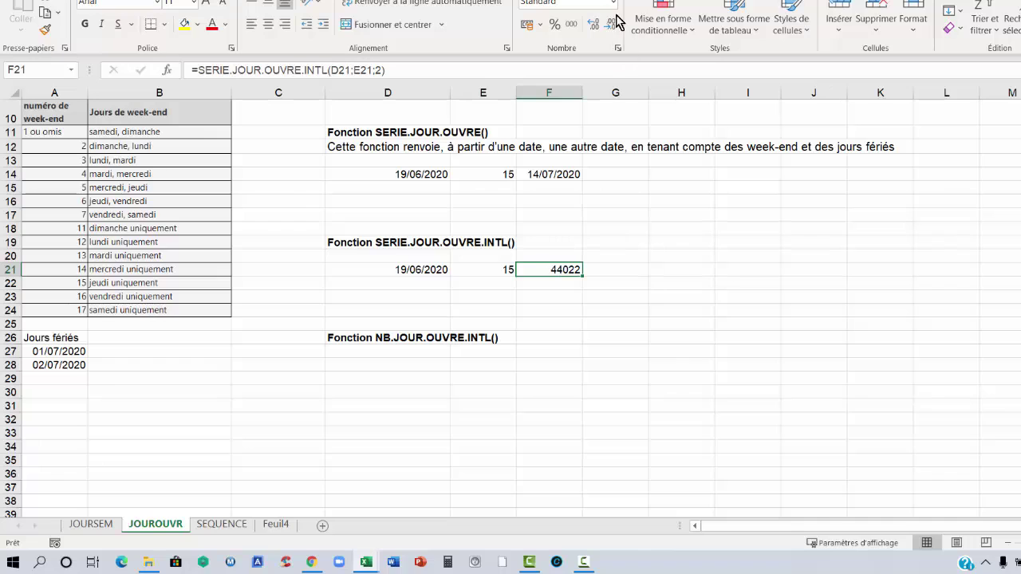
# - Apply the Date courte number format to F21 so it reads 10/07/2020
pyautogui.click(613, 3)
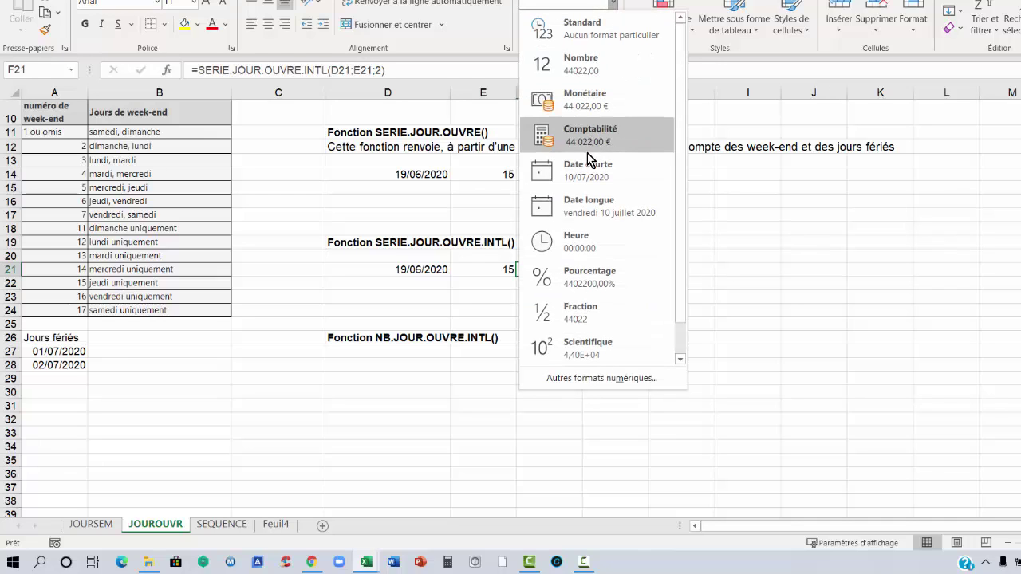
pyautogui.click(588, 171)
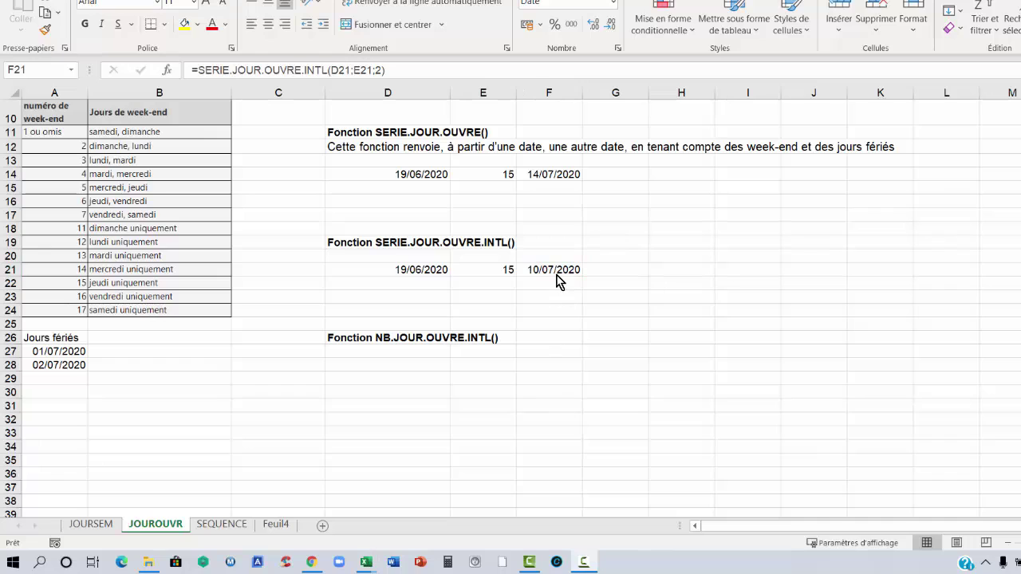
# - Replace F21's week-end code 2 with 1 (Samedi, dimanche); the result stays 10/07/2020
pyautogui.doubleClick(556, 270)
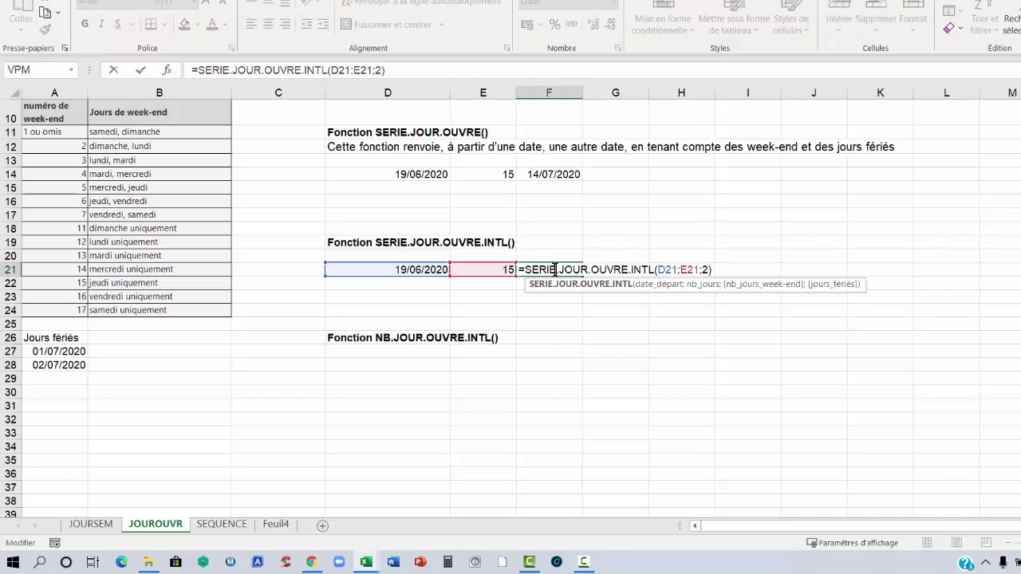
pyautogui.click(702, 272)
pyautogui.press('BackSpace')
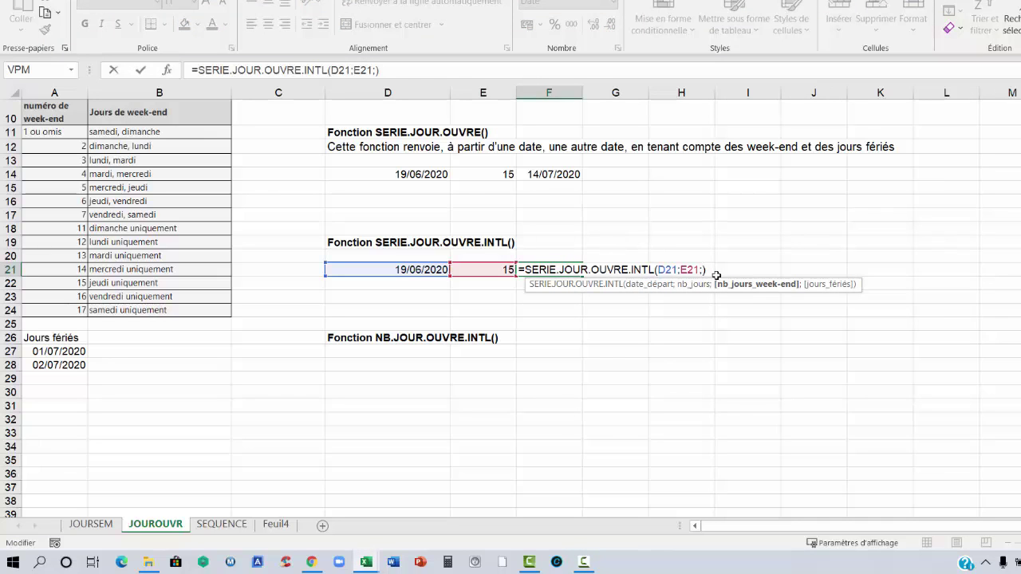
pyautogui.press('BackSpace')
pyautogui.write(';')
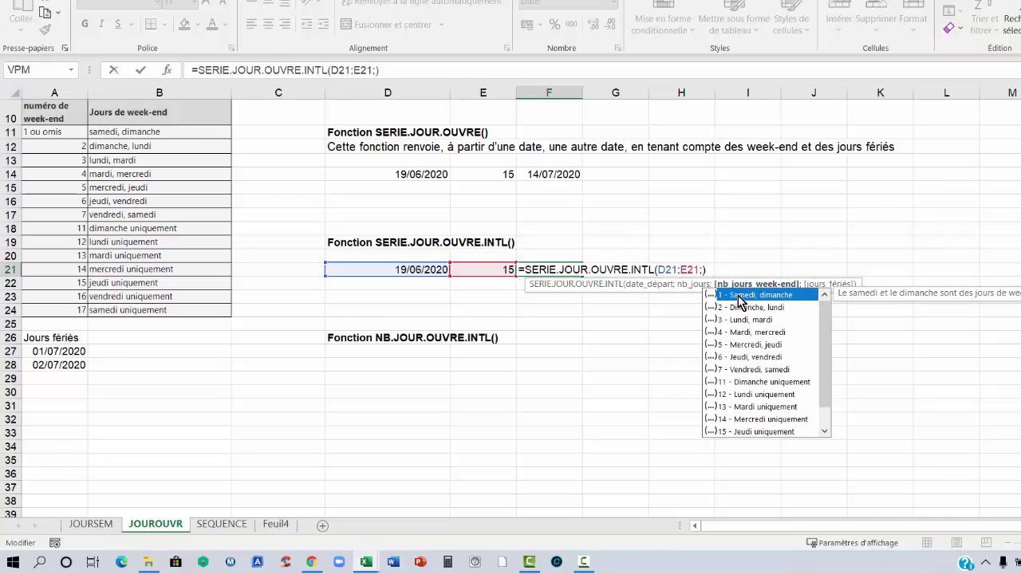
pyautogui.doubleClick(740, 295)
pyautogui.press('Return')
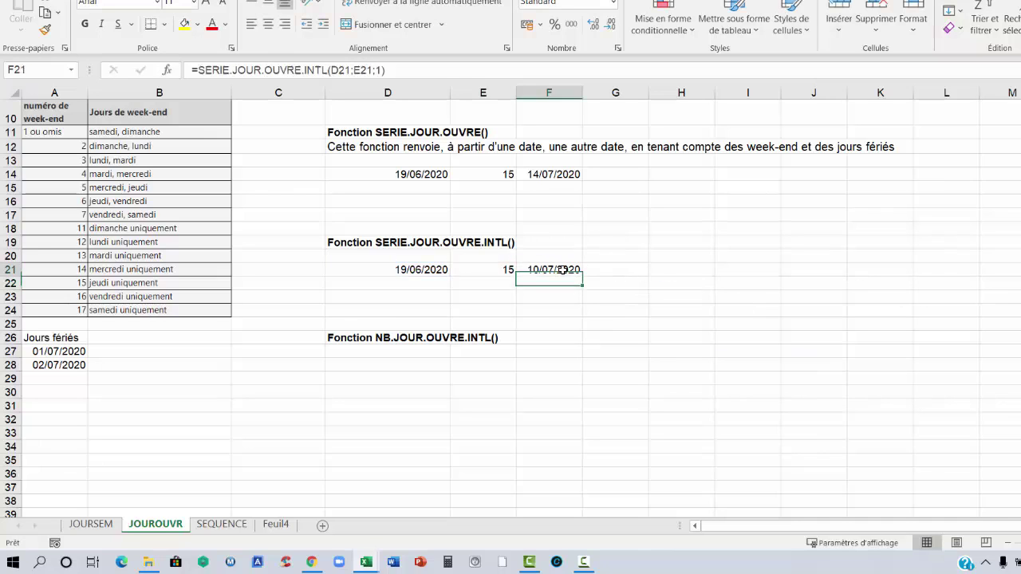
pyautogui.click(563, 269)
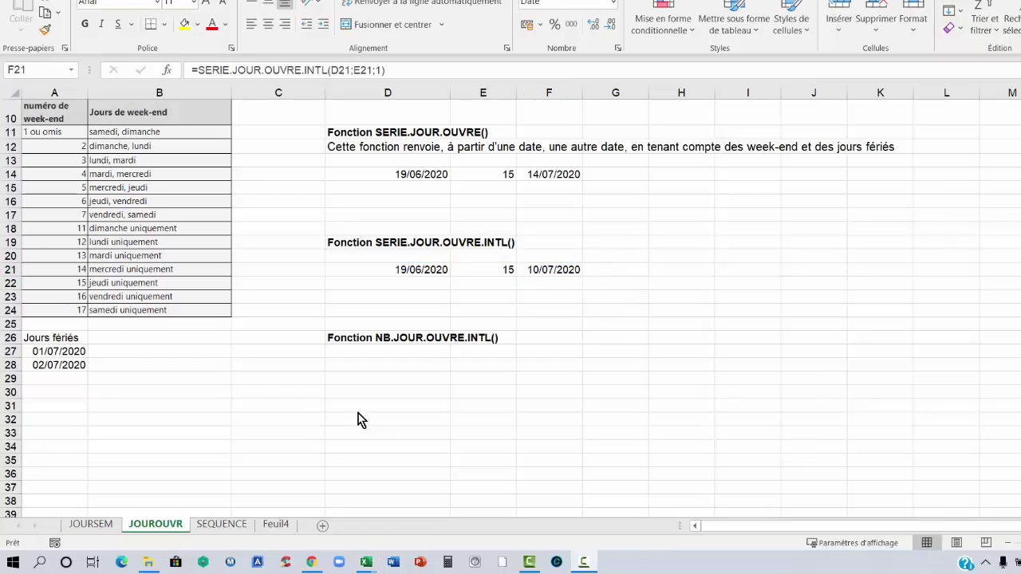
# - Enter =AUJOURDHUI() in D28 to show the start date 19/06/2020
pyautogui.click(434, 367)
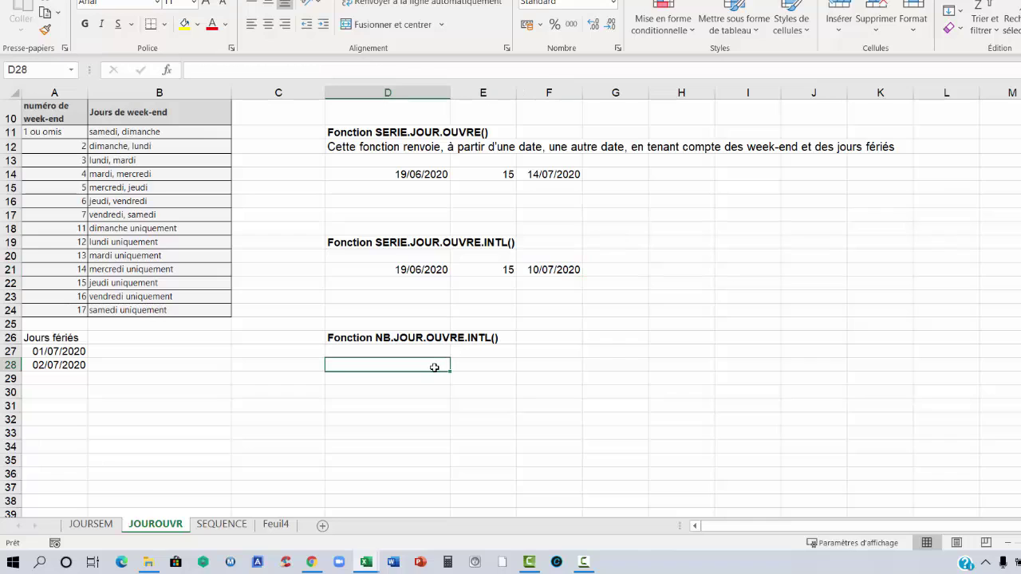
pyautogui.write('=')
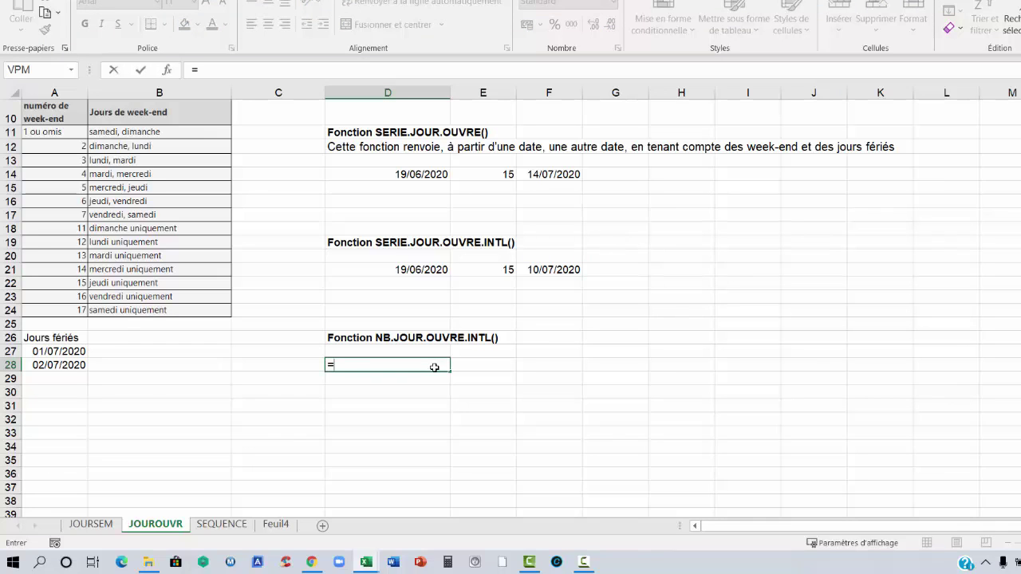
pyautogui.write('aujour')
pyautogui.press('Tab')
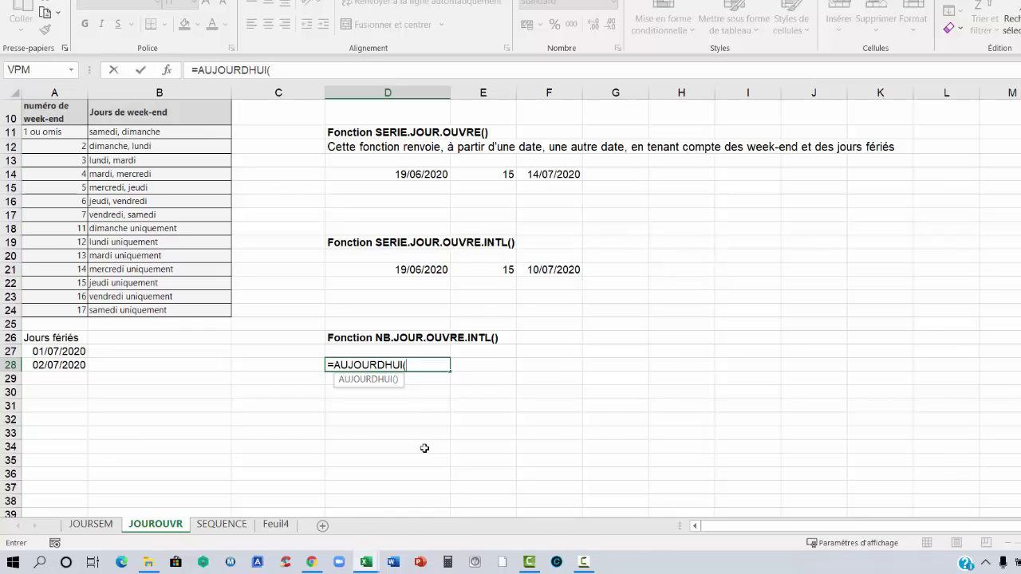
pyautogui.write(')')
pyautogui.press('Return')
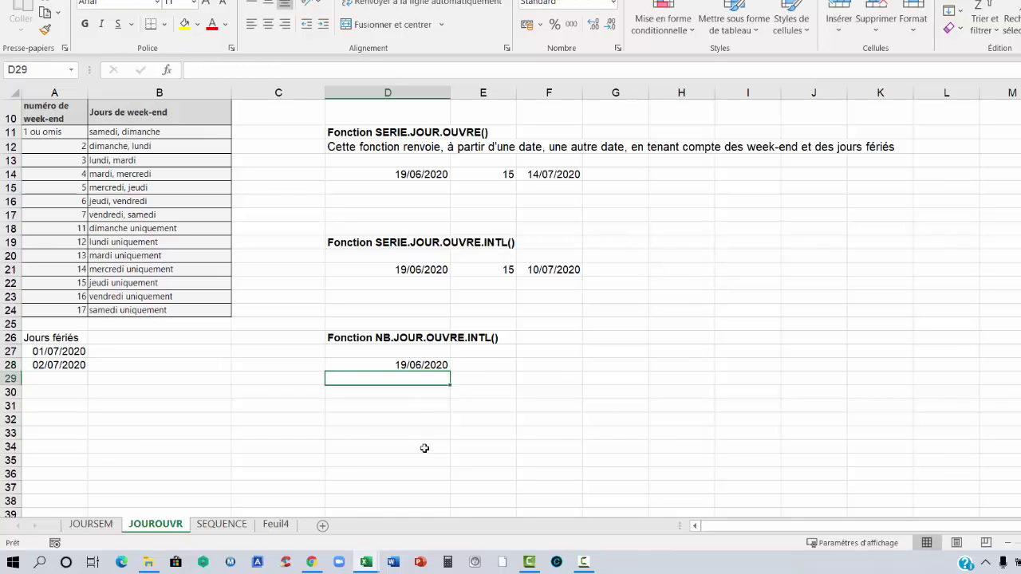
# - Enter the end date 20/07/2020 in F28
pyautogui.press('Up')
pyautogui.press('Right')
pyautogui.press('Right')
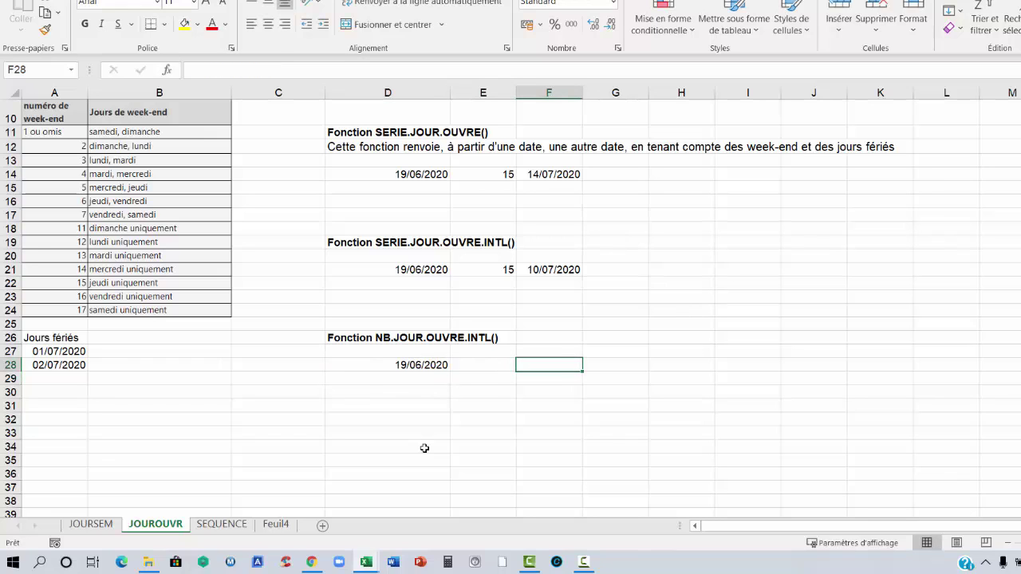
pyautogui.write('10')
pyautogui.press('BackSpace')
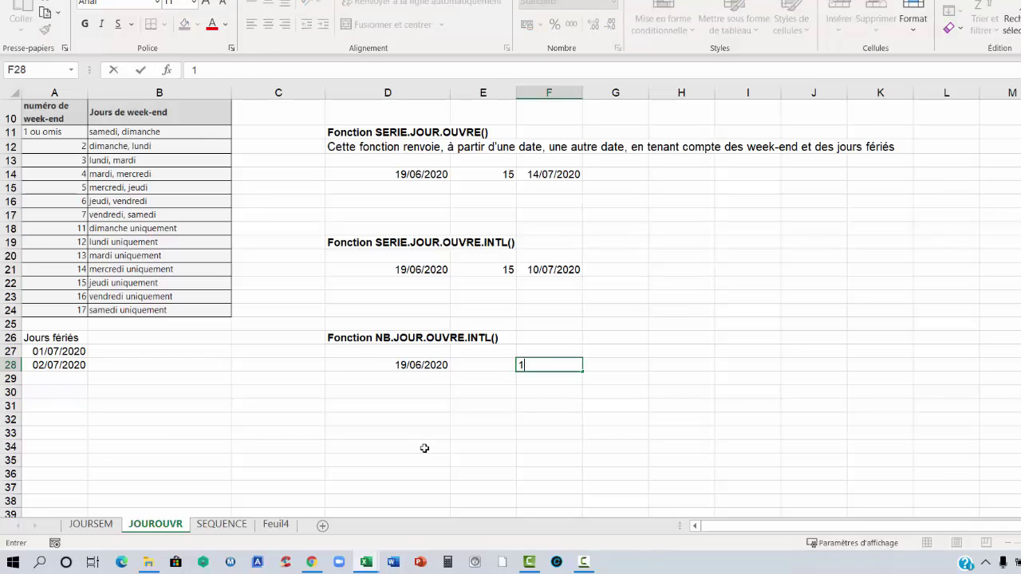
pyautogui.press('BackSpace')
pyautogui.write('20/07/2')
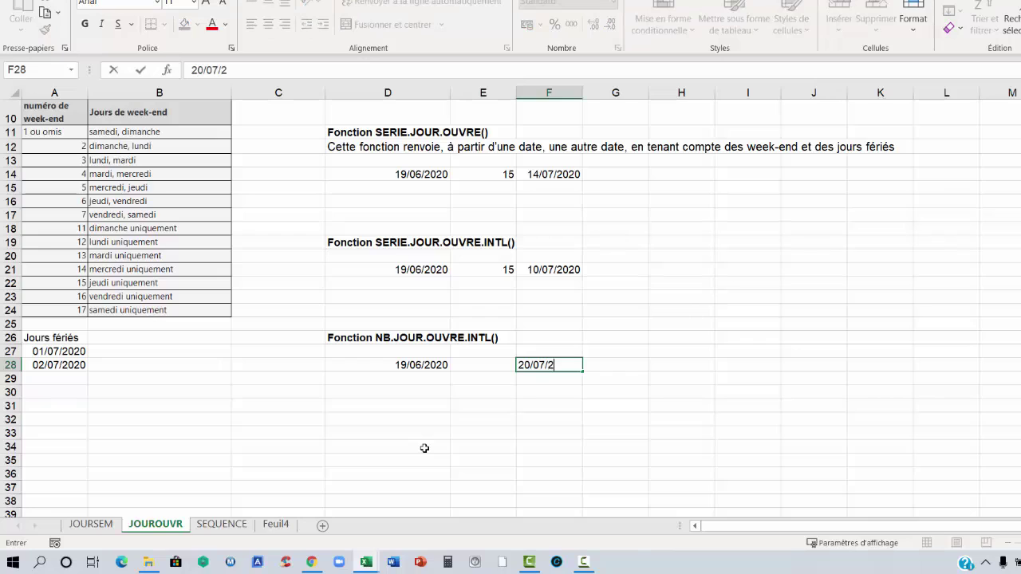
pyautogui.write('020')
pyautogui.press('Return')
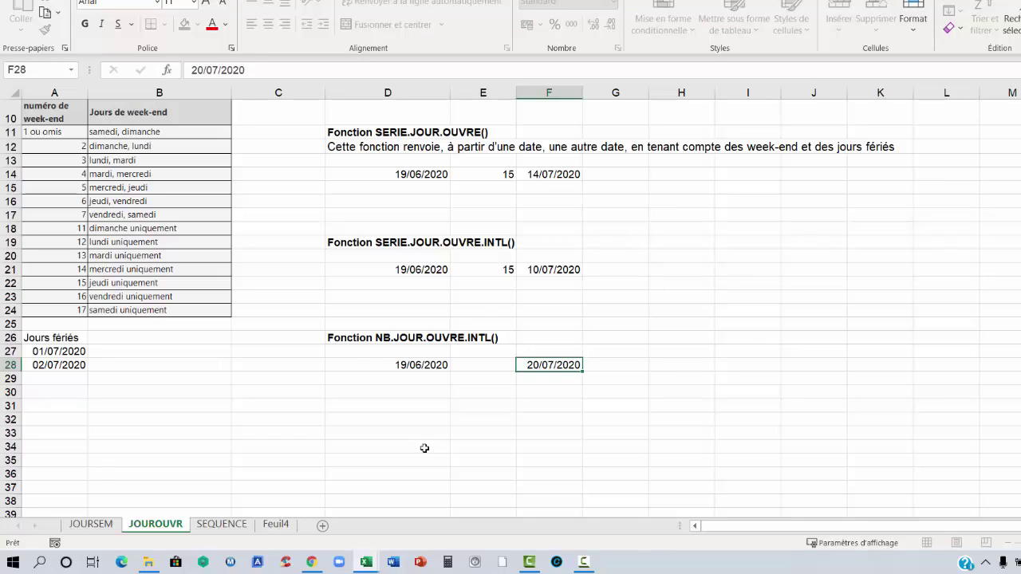
pyautogui.press('Up')
pyautogui.press('Left')
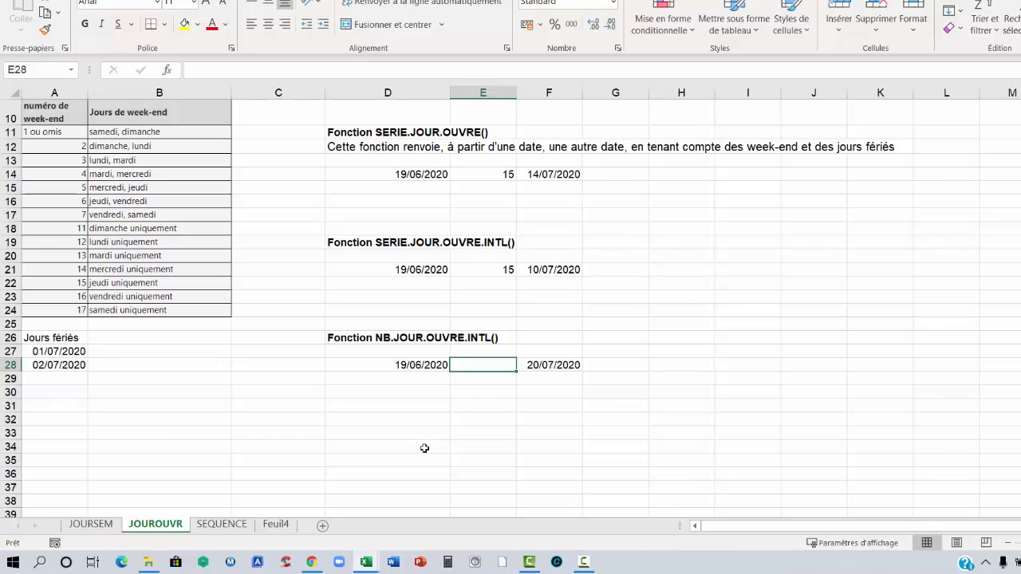
# - Enter =NB.JOURS.OUVRES(D28;F28) in E28, counting 22 working days
pyautogui.write('=NB.')
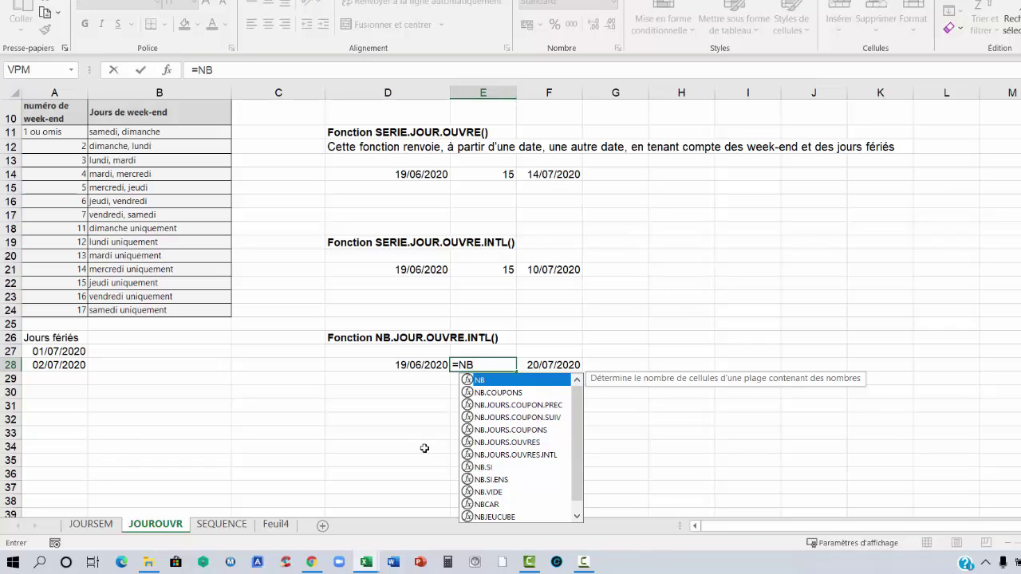
pyautogui.write('JOUR')
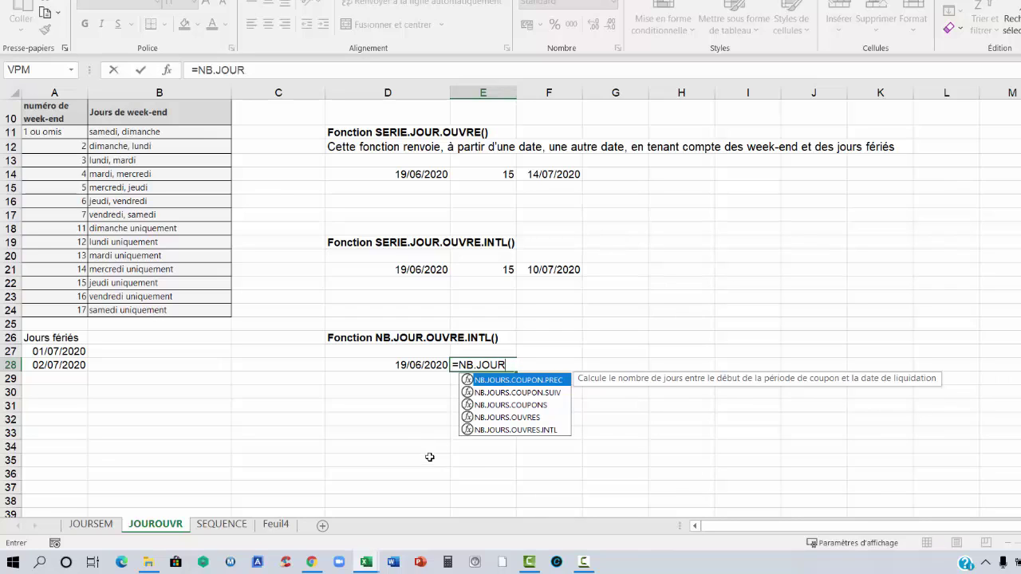
pyautogui.doubleClick(500, 418)
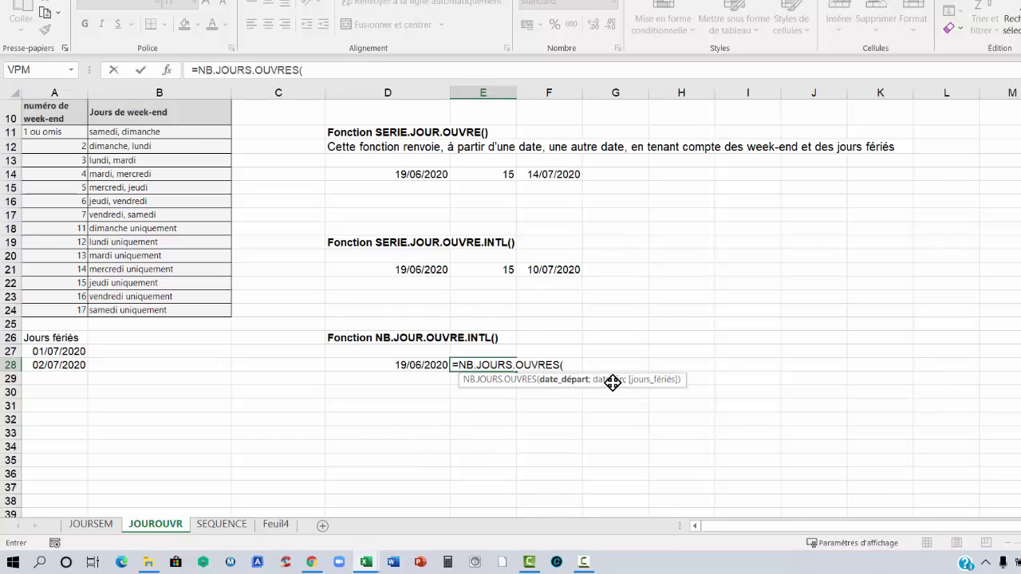
pyautogui.click(411, 364)
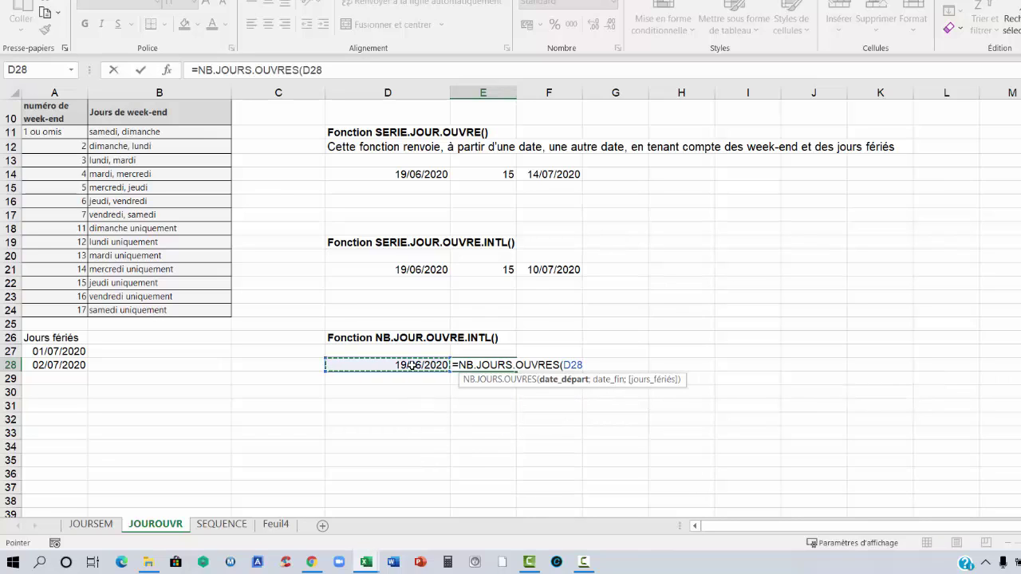
pyautogui.write('.')
pyautogui.press('BackSpace')
pyautogui.write(';')
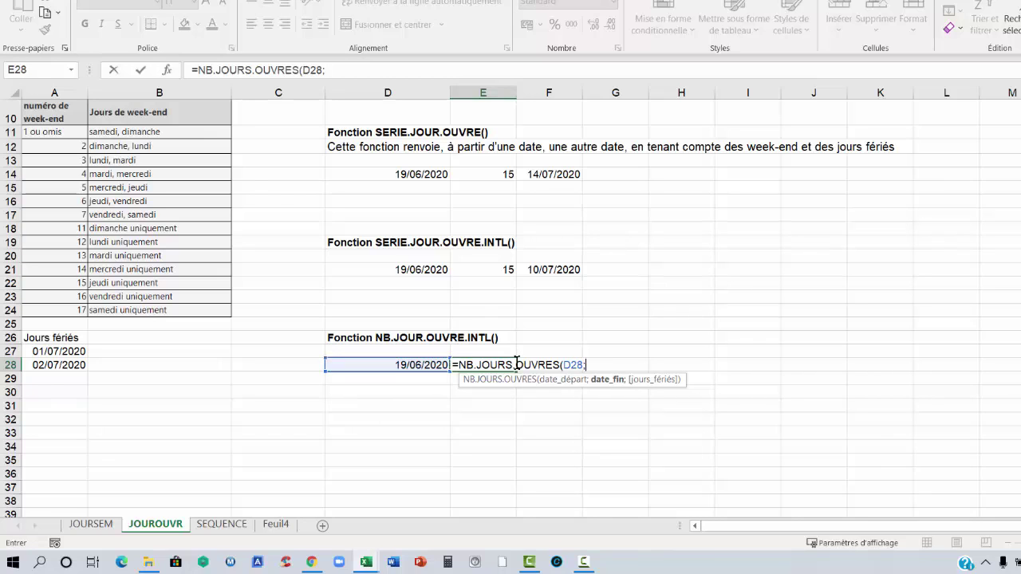
pyautogui.click(591, 327)
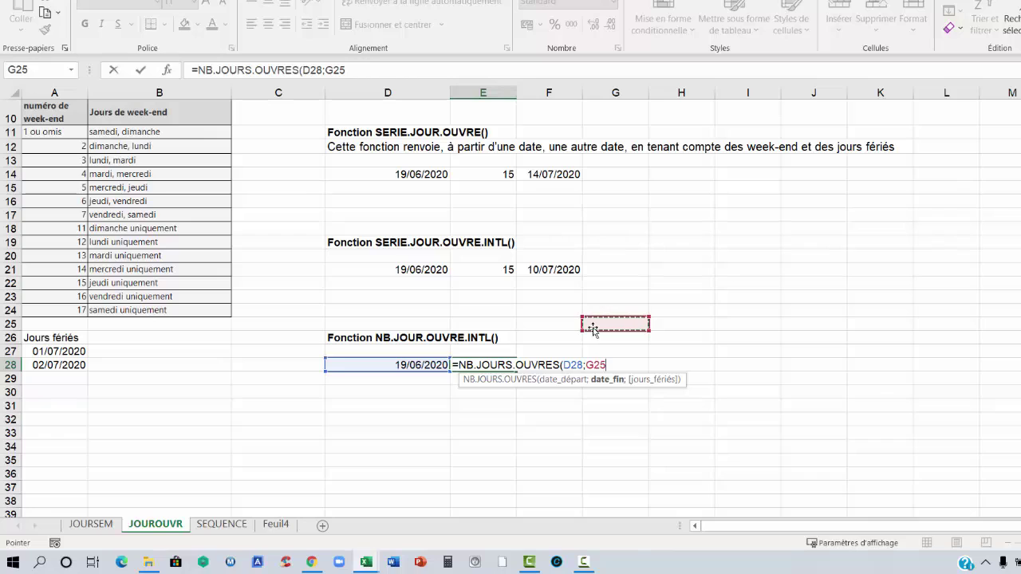
pyautogui.press('Left')
pyautogui.press('Down')
pyautogui.press('Down')
pyautogui.press('Down')
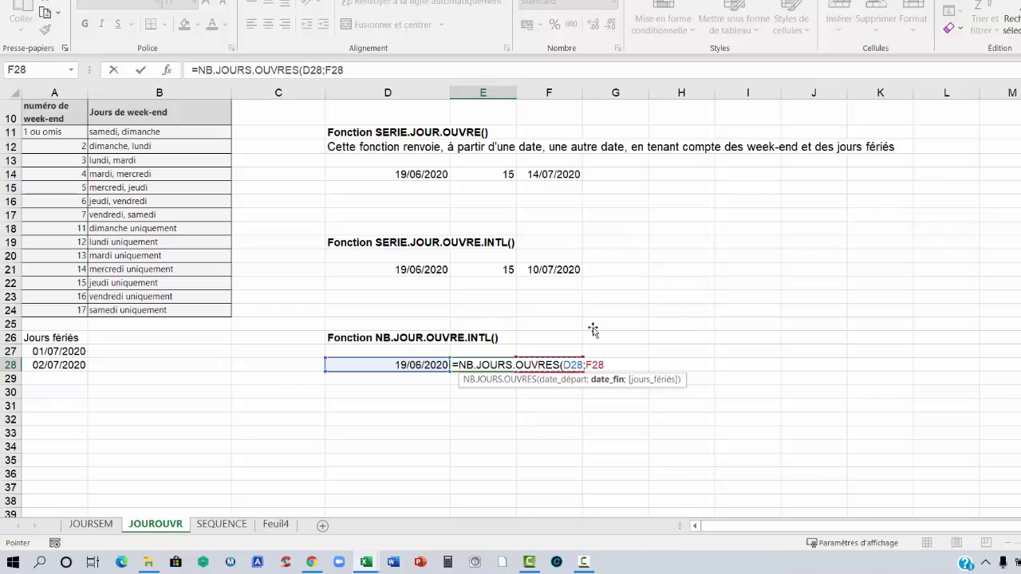
pyautogui.write(')')
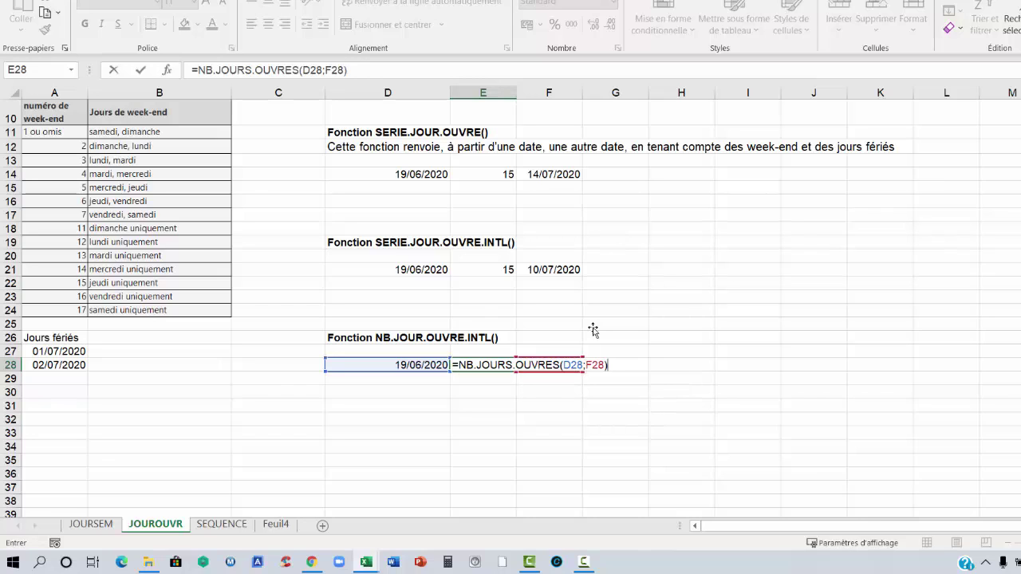
pyautogui.press('Return')
pyautogui.press('Up')
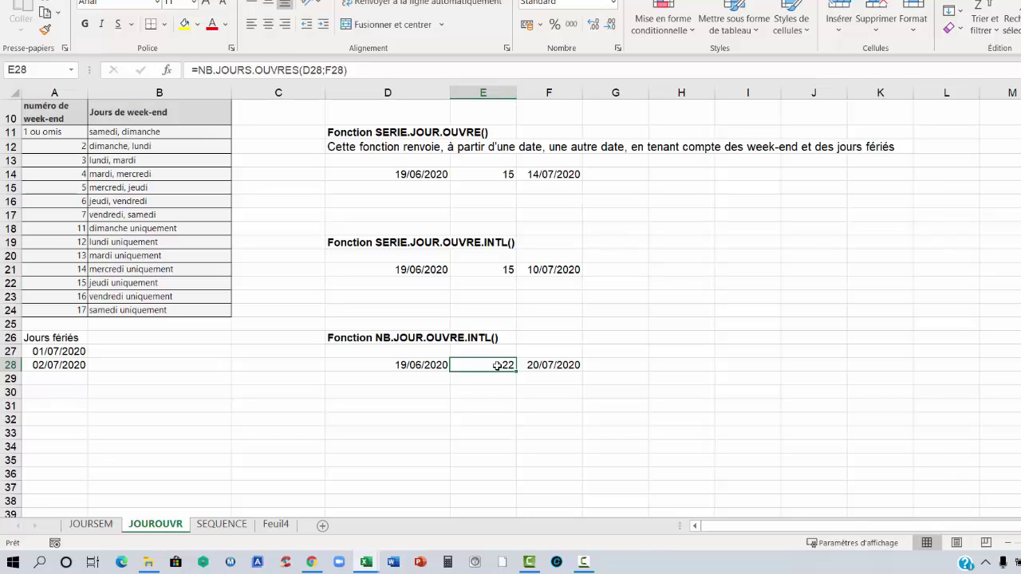
# - Add holidays A27:A28 to E28's NB.JOURS.OUVRES formula, accepting Excel's correction; count drops to 20
pyautogui.doubleClick(497, 365)
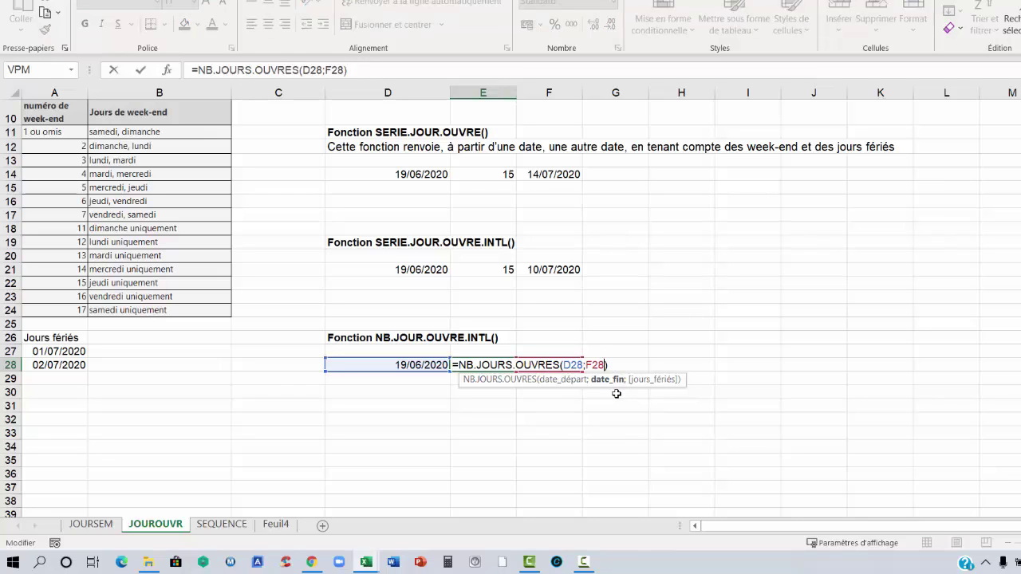
pyautogui.write(';')
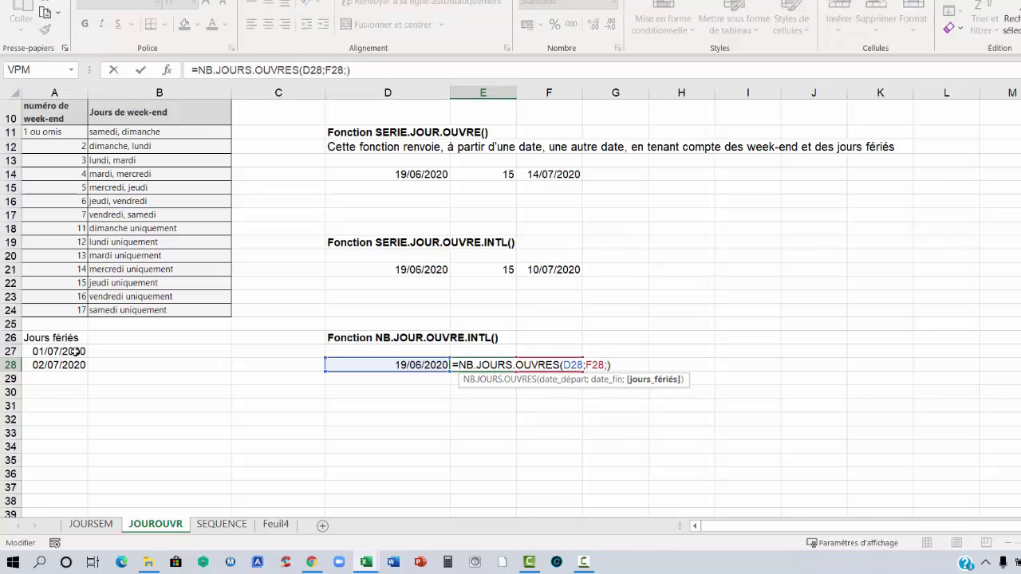
pyautogui.moveTo(74, 351); pyautogui.dragTo(71, 367)
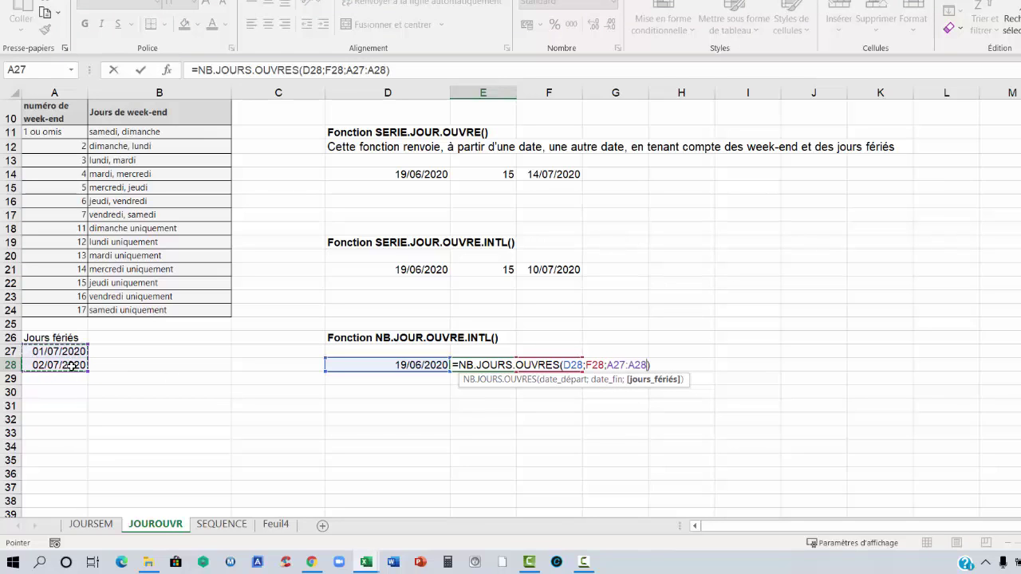
pyautogui.write(')')
pyautogui.press('Return')
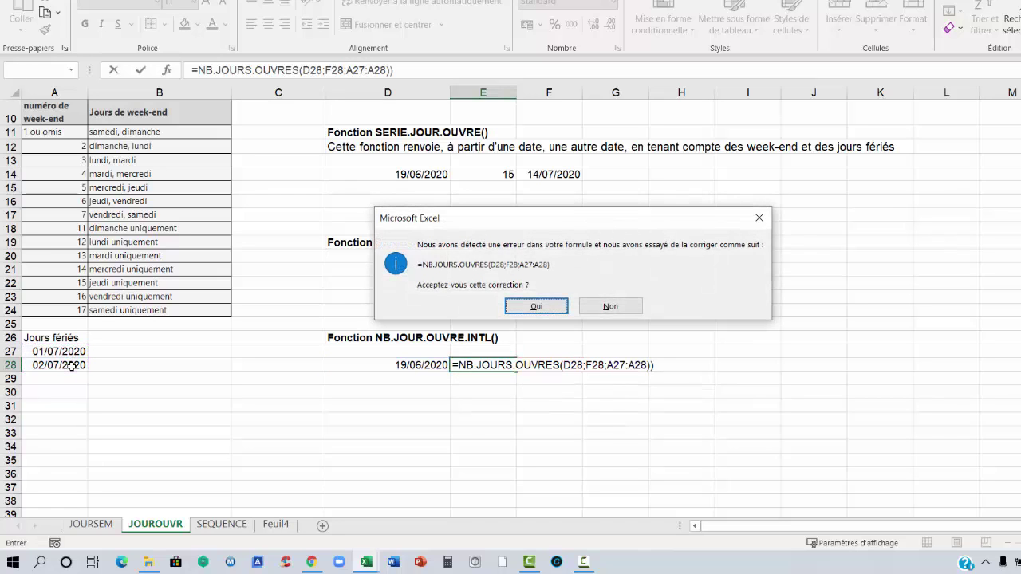
pyautogui.press('Return')
pyautogui.press('Up')
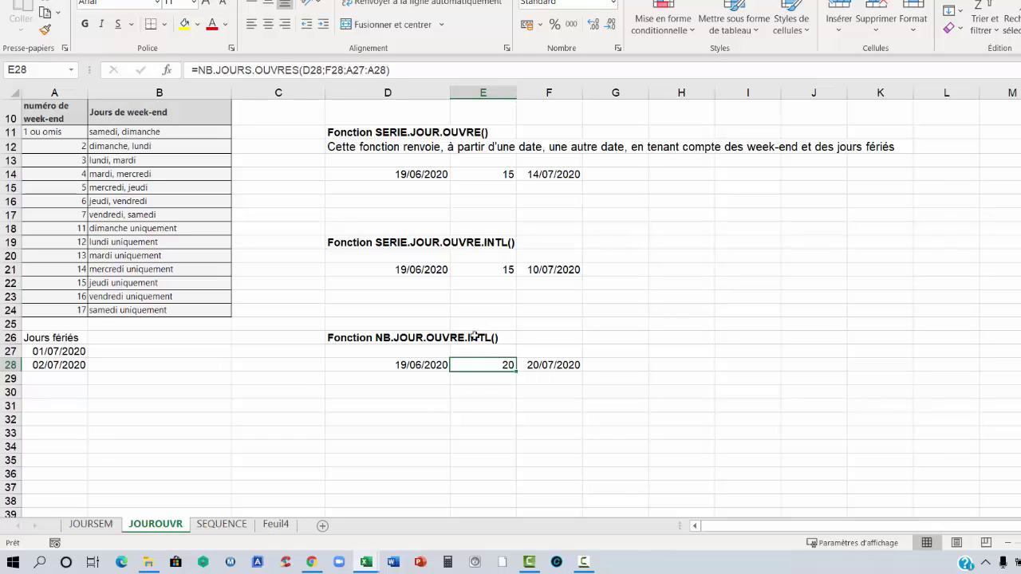
pyautogui.doubleClick(487, 364)
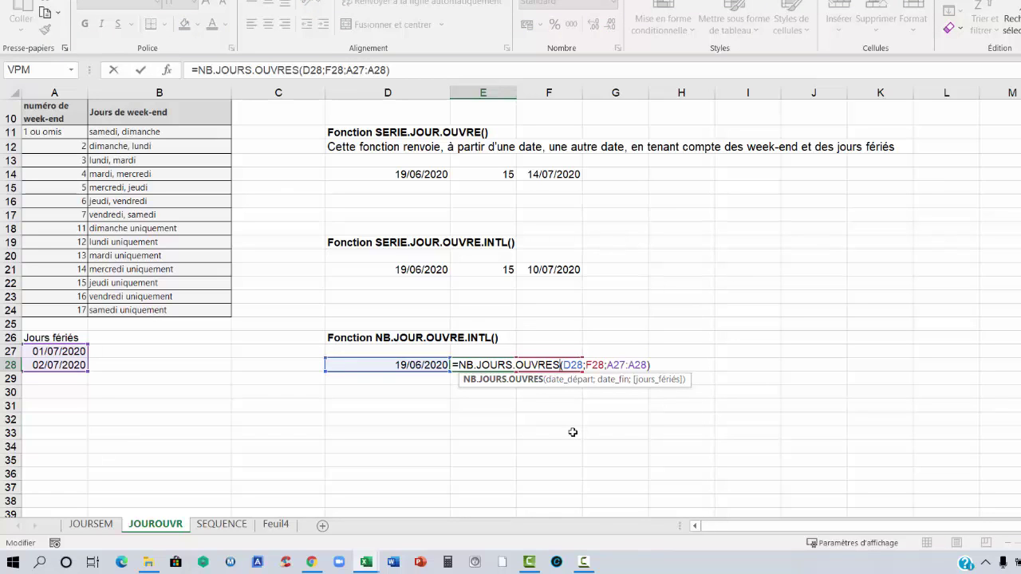
pyautogui.write('.')
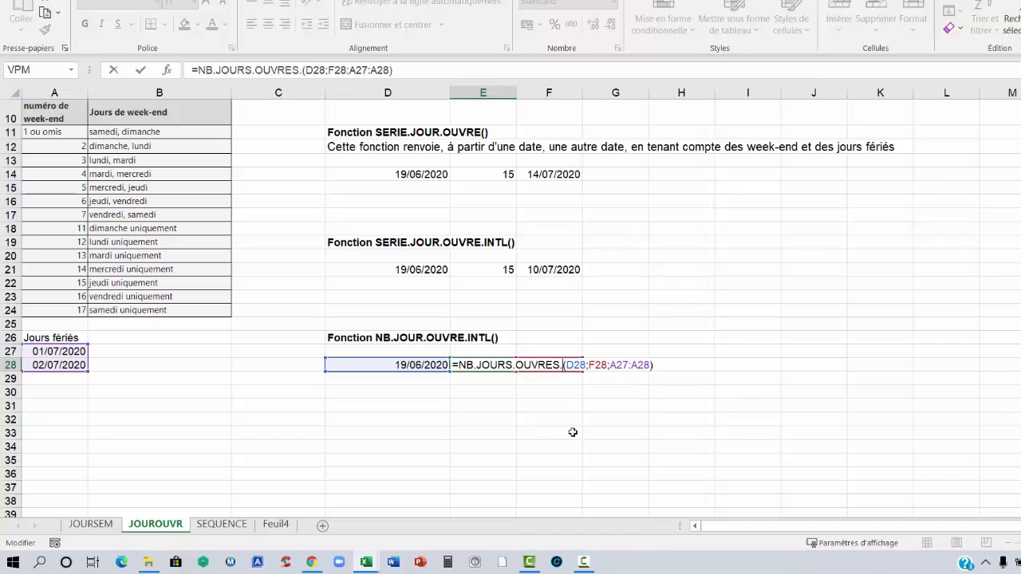
pyautogui.write('INT')
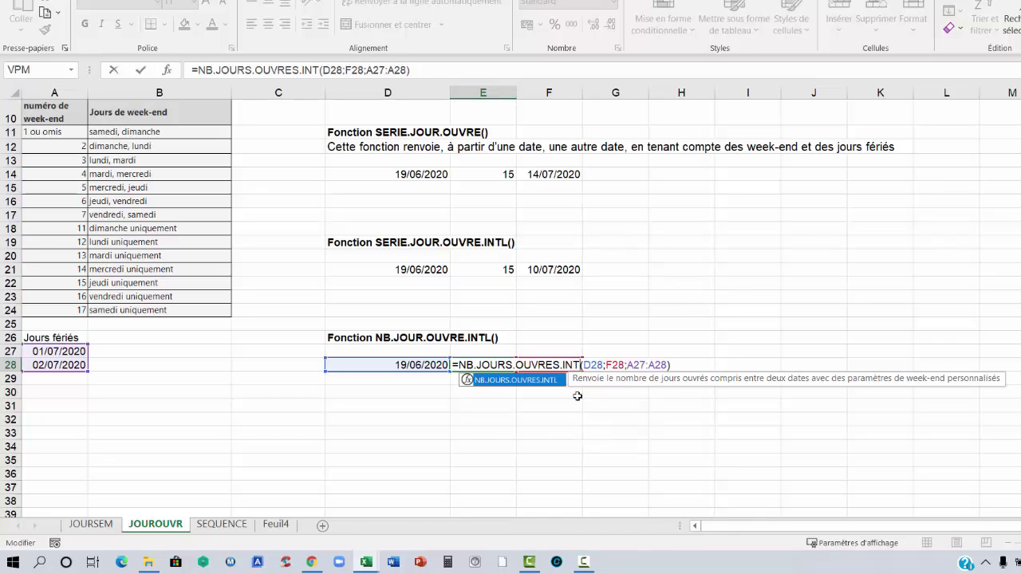
pyautogui.write('L')
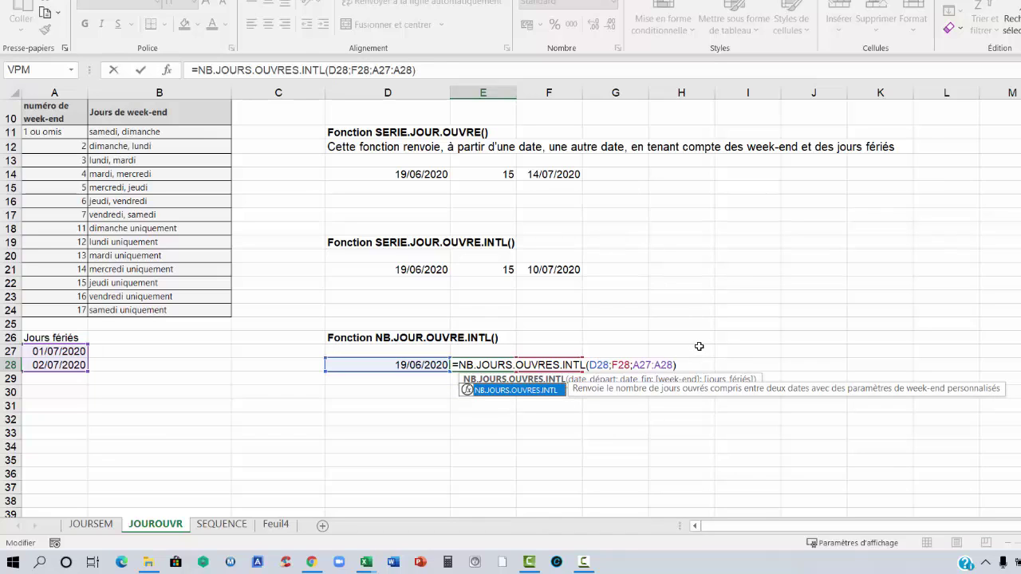
pyautogui.press('Escape')
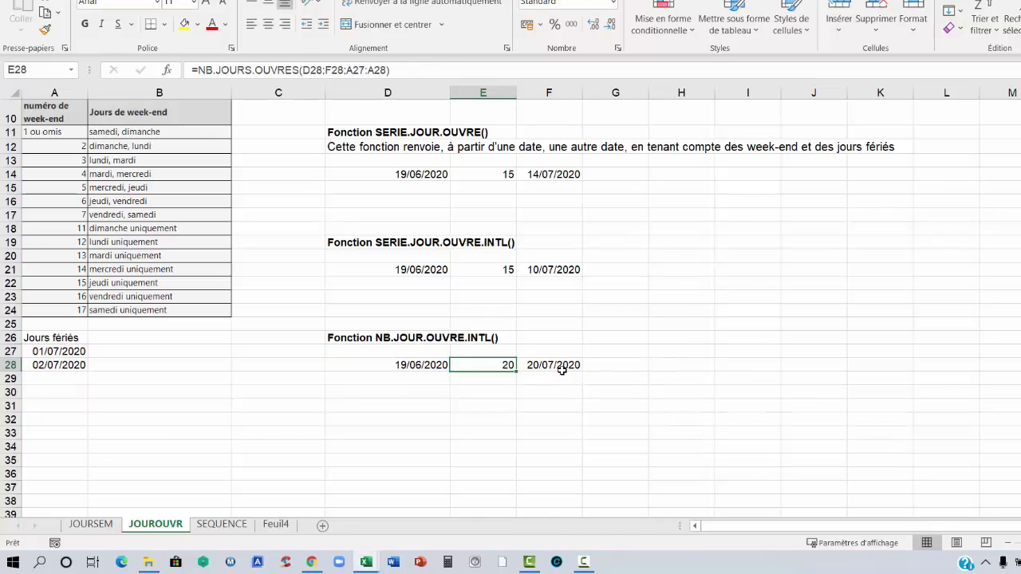
# - Start NB.JOURS.OUVRES.INTL in E28 with D28 as the start date
pyautogui.write('++')
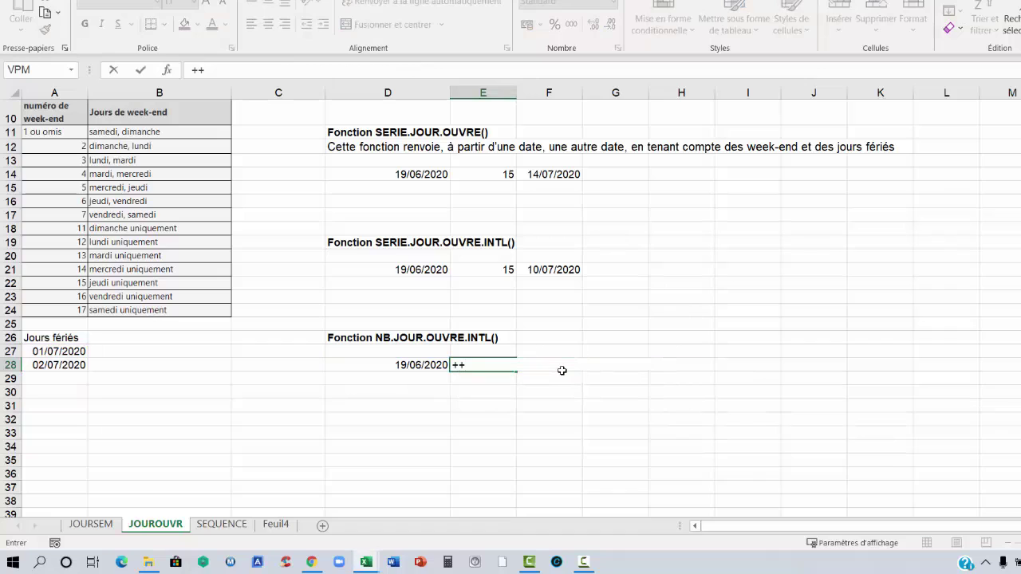
pyautogui.press('BackSpace')
pyautogui.press('BackSpace')
pyautogui.write('=')
pyautogui.write('NB.JOUR')
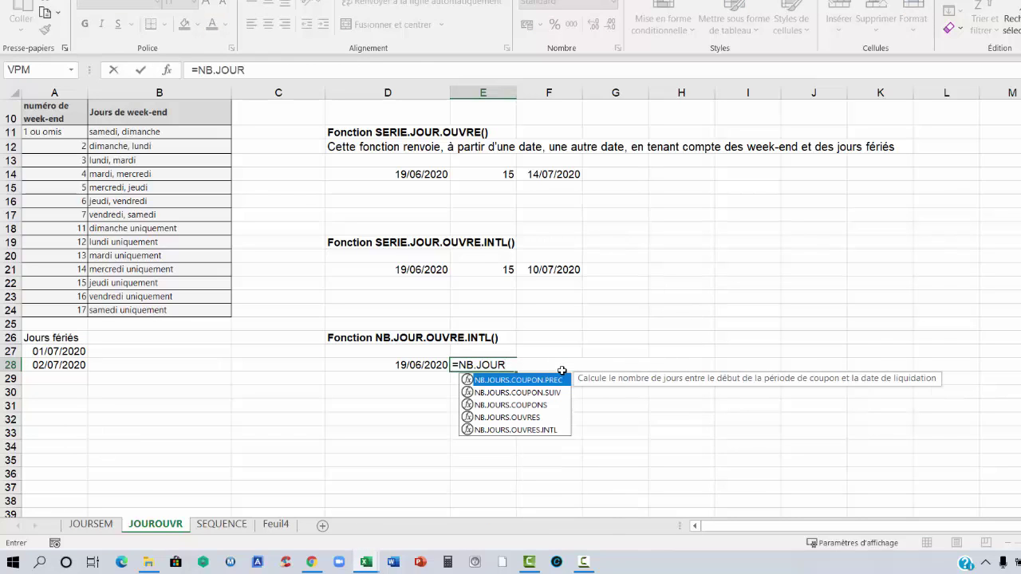
pyautogui.doubleClick(551, 427)
pyautogui.click(402, 365)
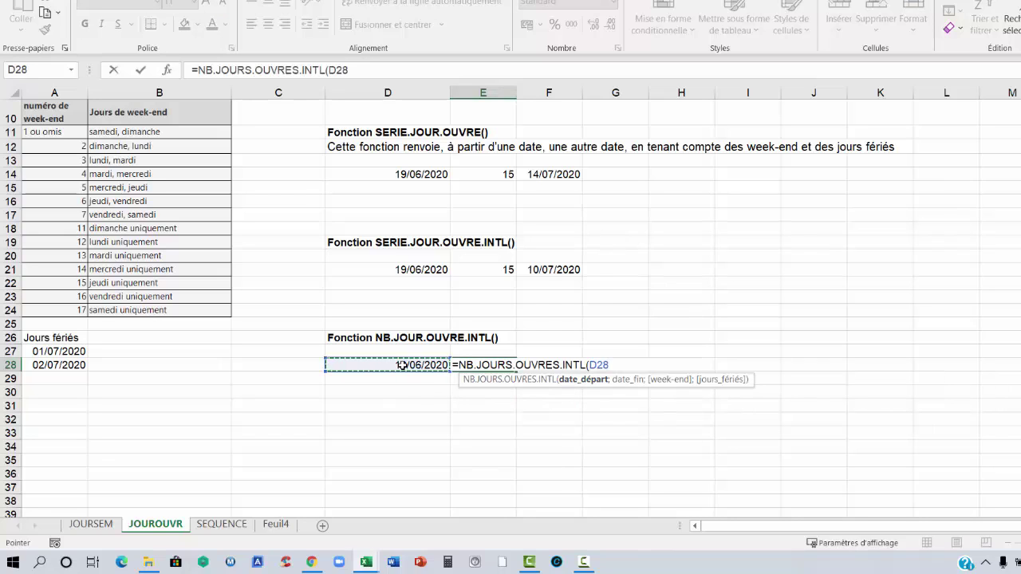
pyautogui.write('.')
pyautogui.press('BackSpace')
pyautogui.write(';')
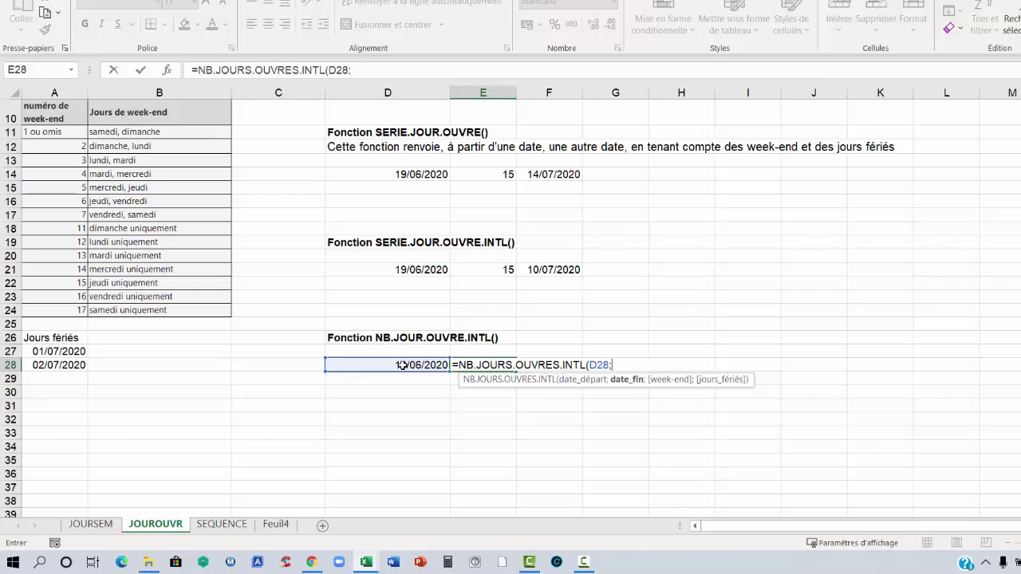
# - Finish the formula with end date F28 and weekend code 1, returning 22 working days
pyautogui.click(543, 333)
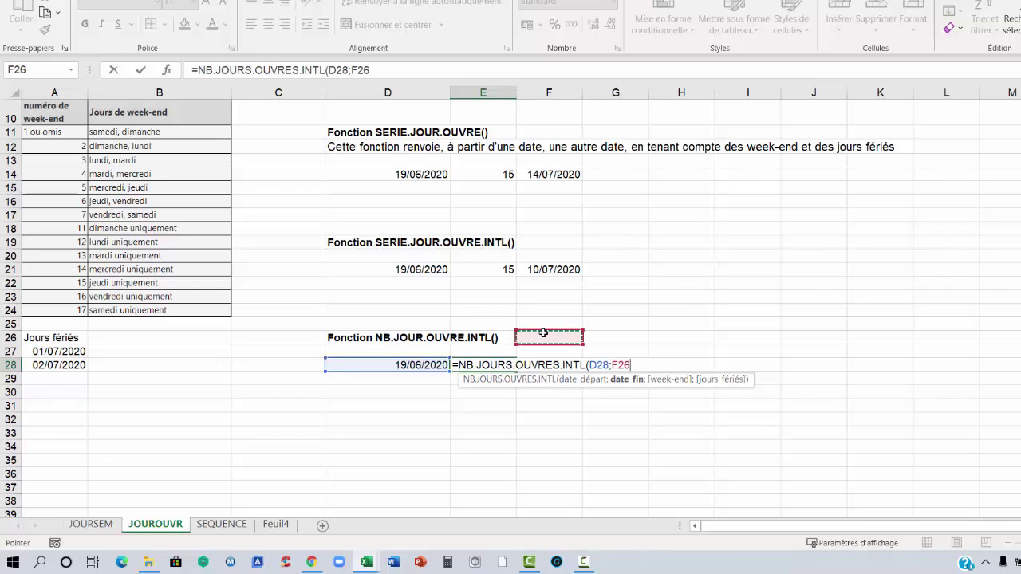
pyautogui.press('Down')
pyautogui.press('Down')
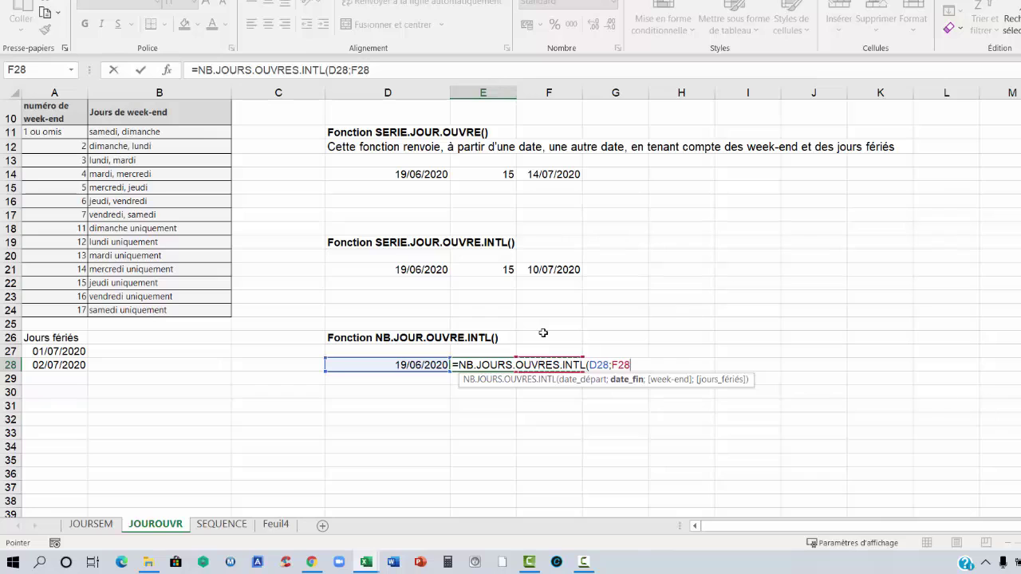
pyautogui.write(';')
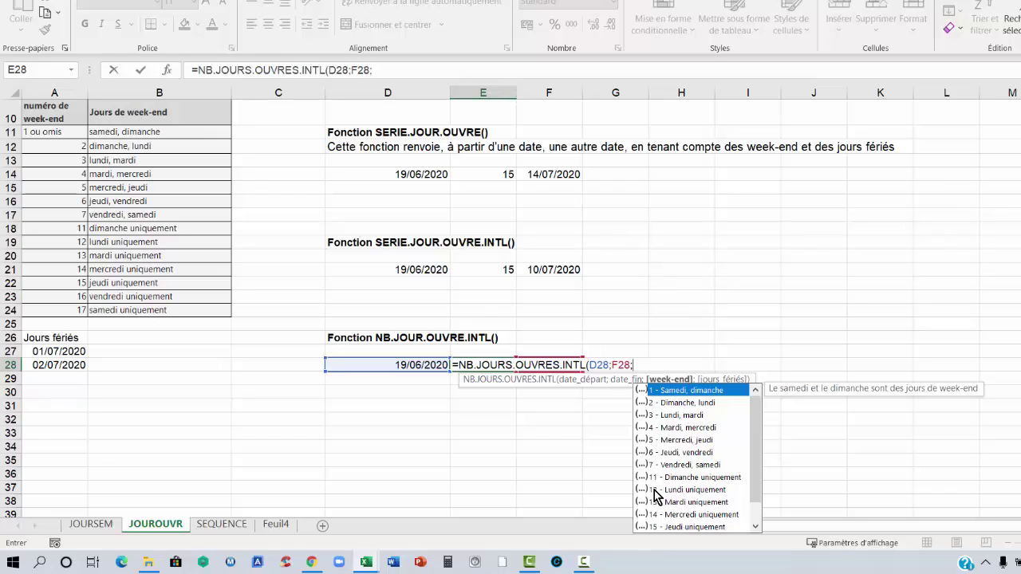
pyautogui.write('1')
pyautogui.write(')')
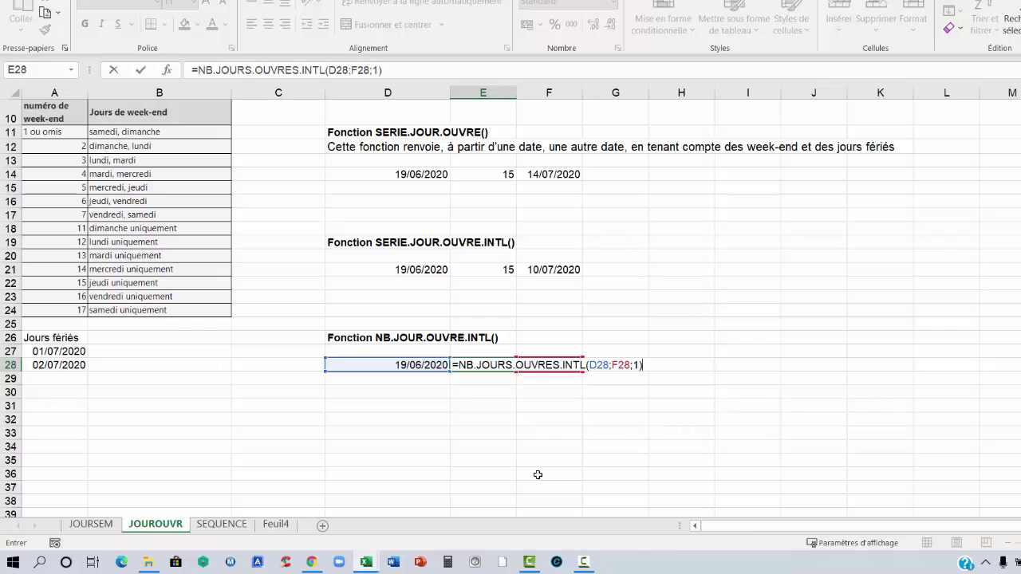
pyautogui.press('Return')
pyautogui.press('Up')
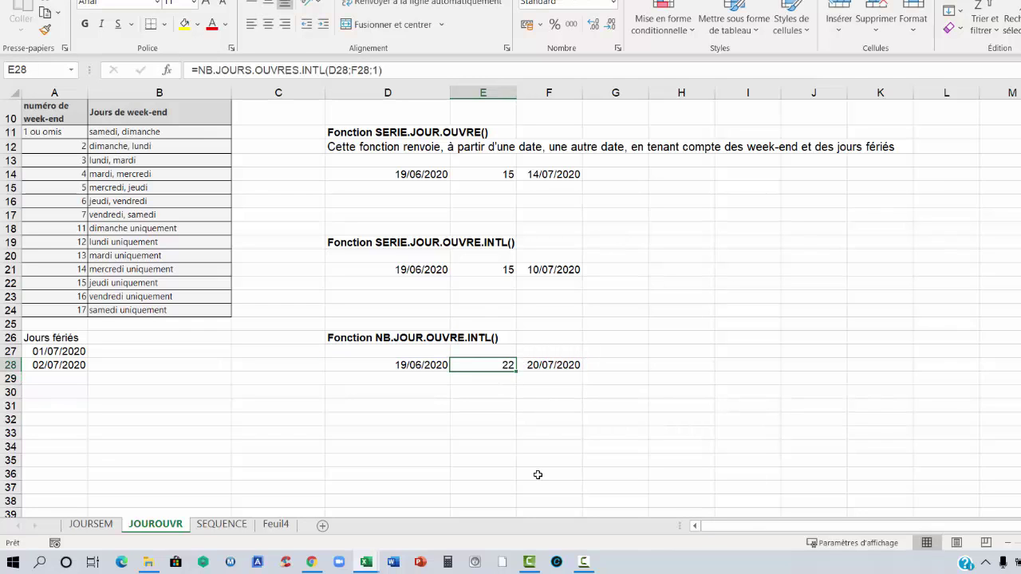
pyautogui.click(417, 369)
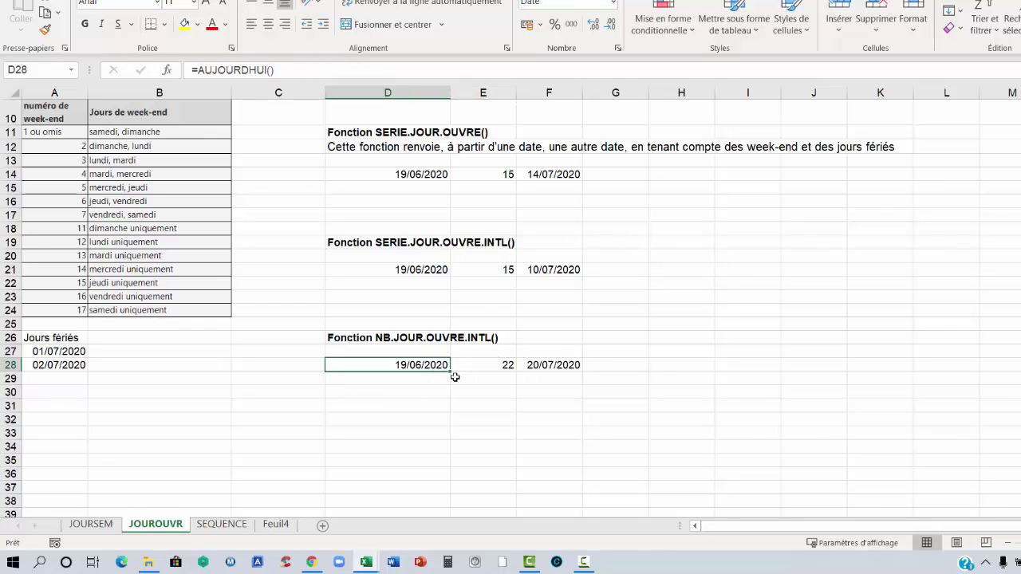
pyautogui.click(548, 364)
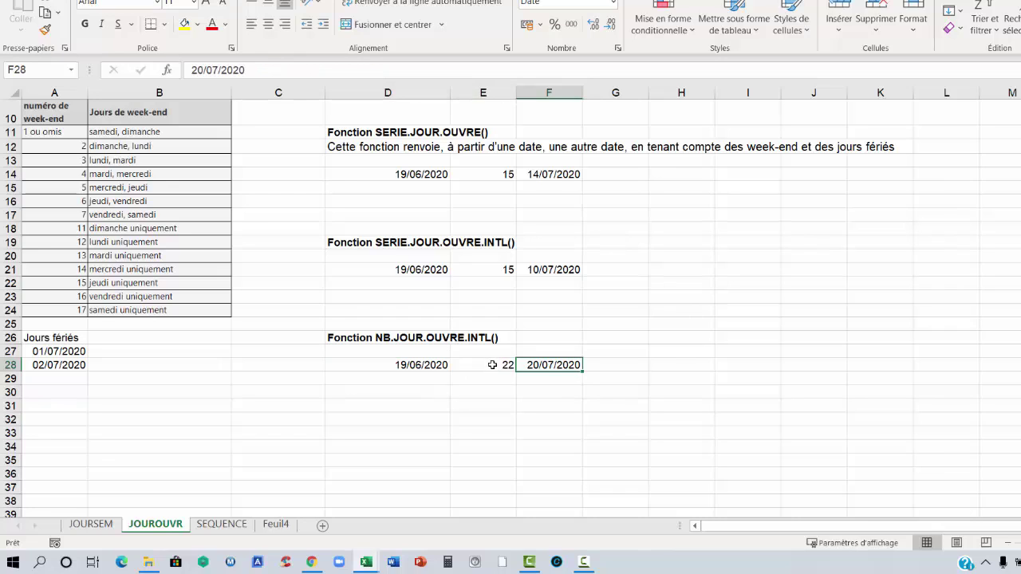
pyautogui.click(492, 364)
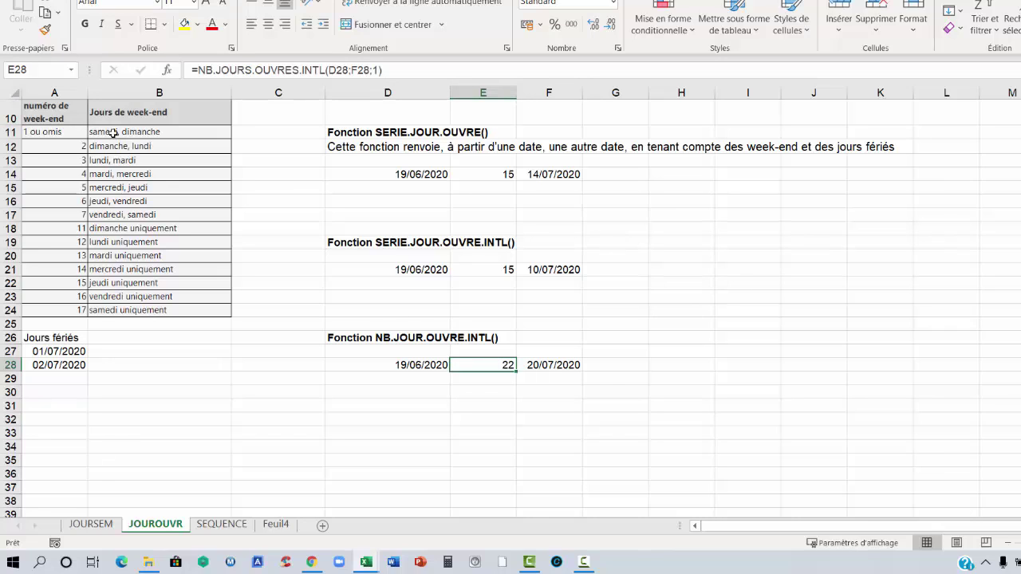
pyautogui.moveTo(59, 132); pyautogui.dragTo(144, 310)
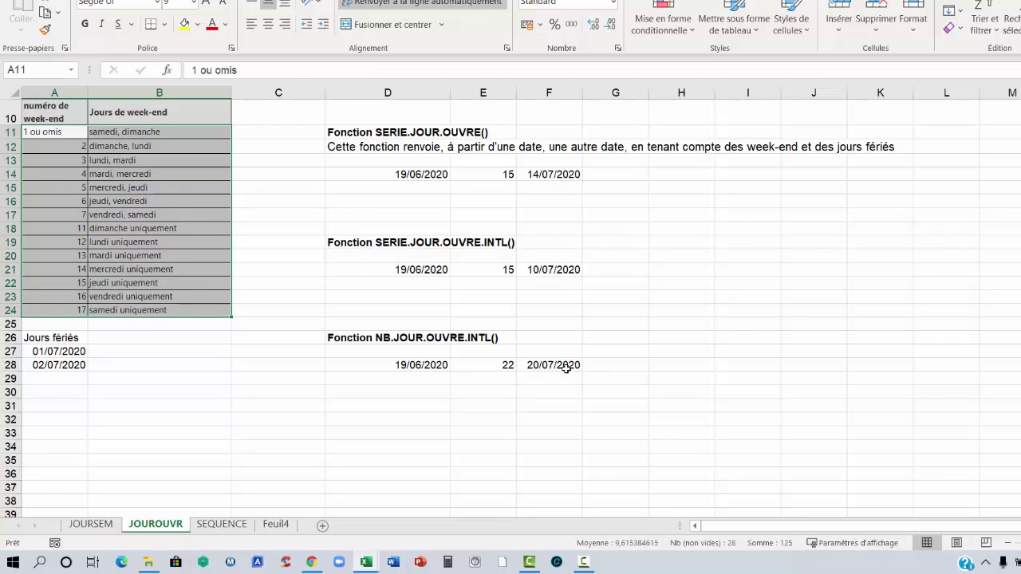
pyautogui.click(564, 366)
pyautogui.click(475, 366)
pyautogui.click(674, 447)
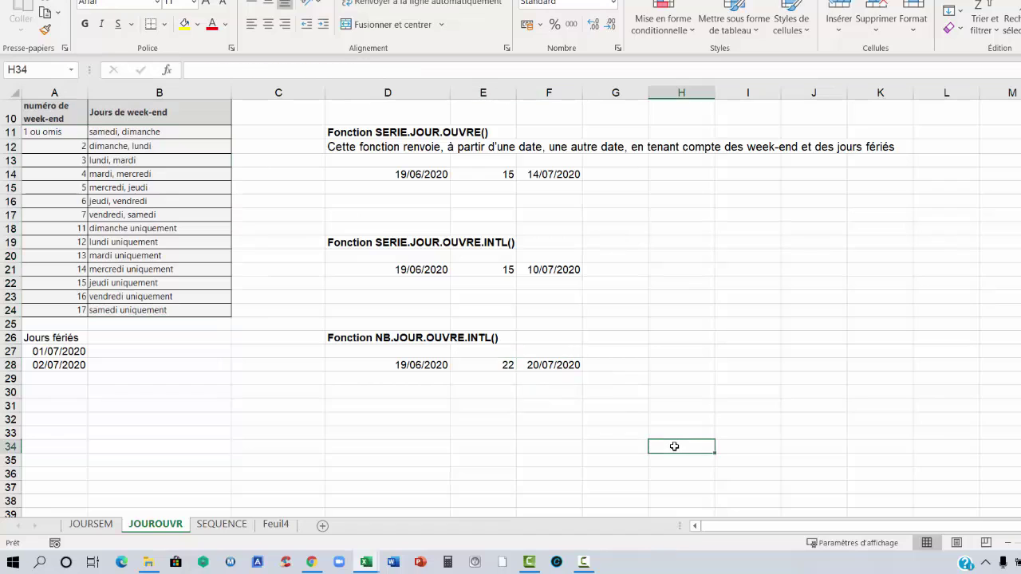